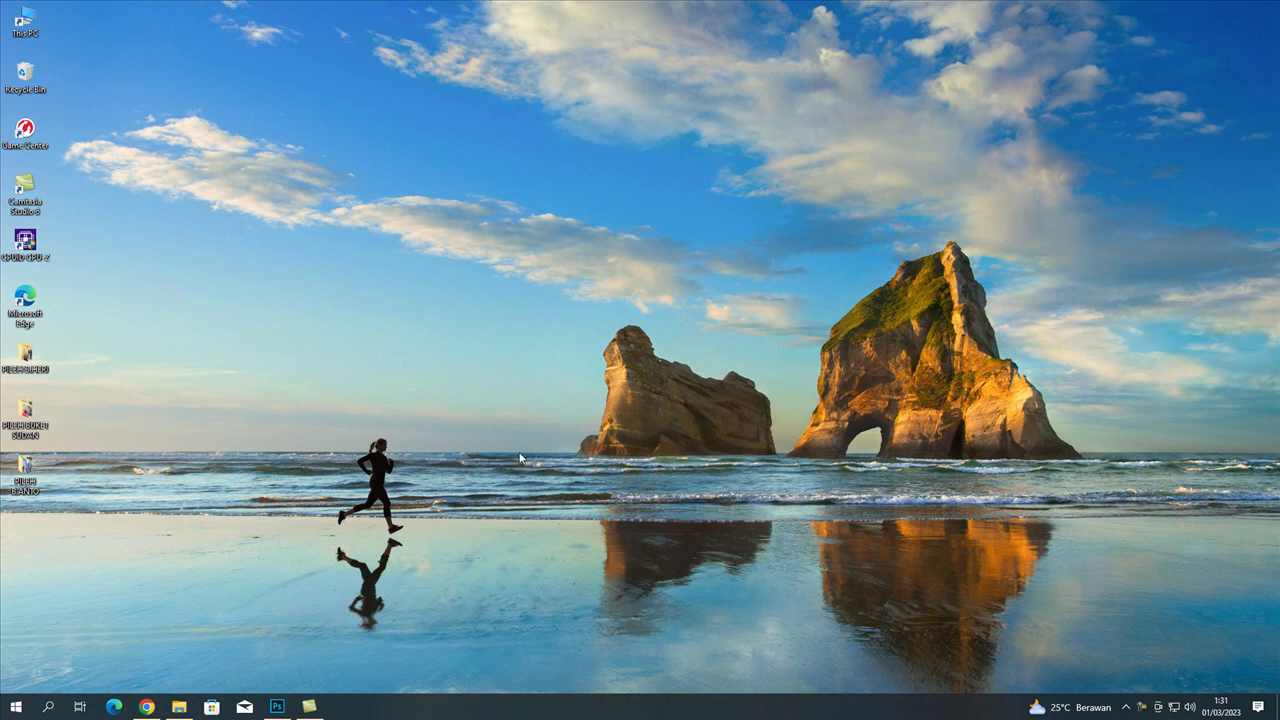
# Duplicate the beach photo's background into Layer 1 and crop it tighter around the couple
pyautogui.click(278, 707)
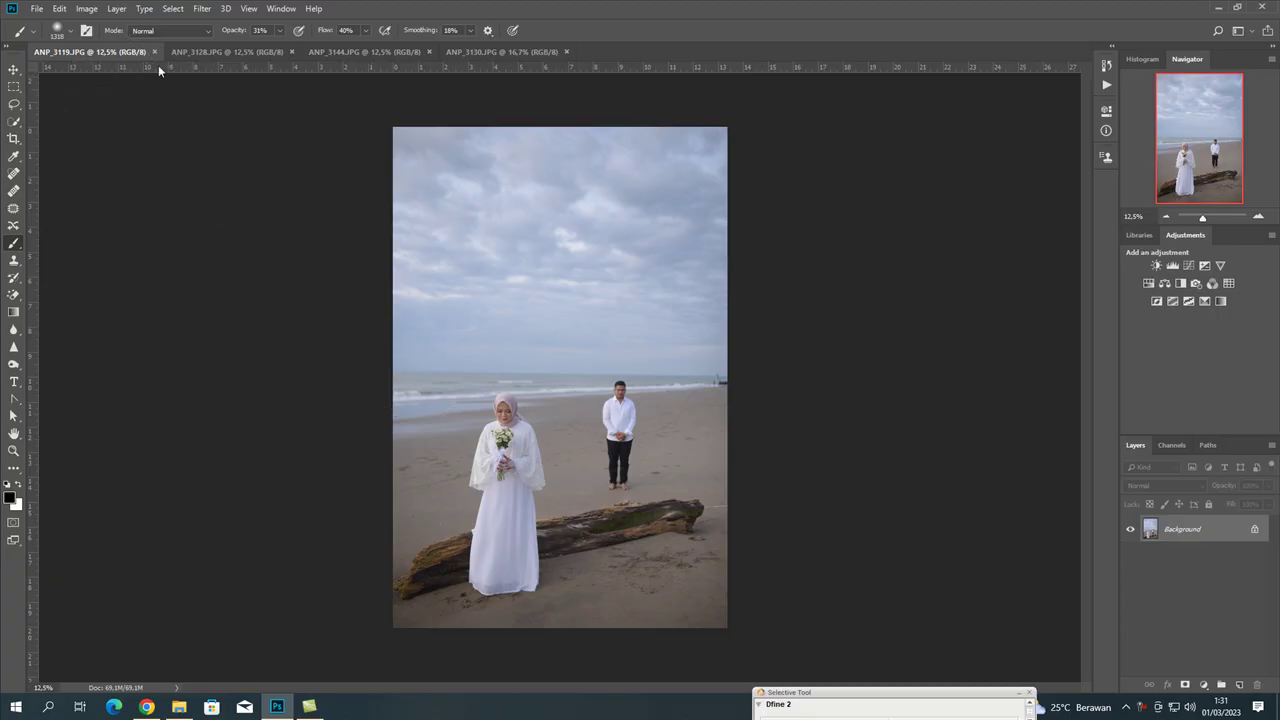
pyautogui.hotkey('ctrl', 'j')
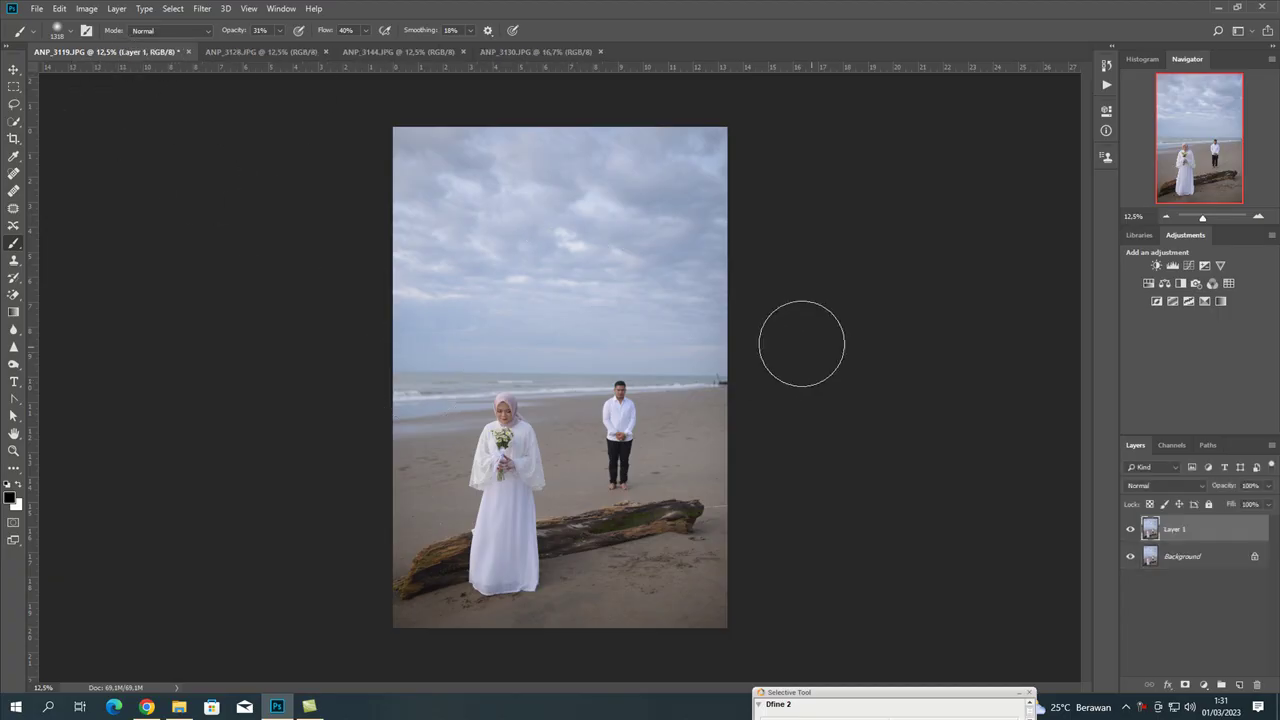
pyautogui.press('c')
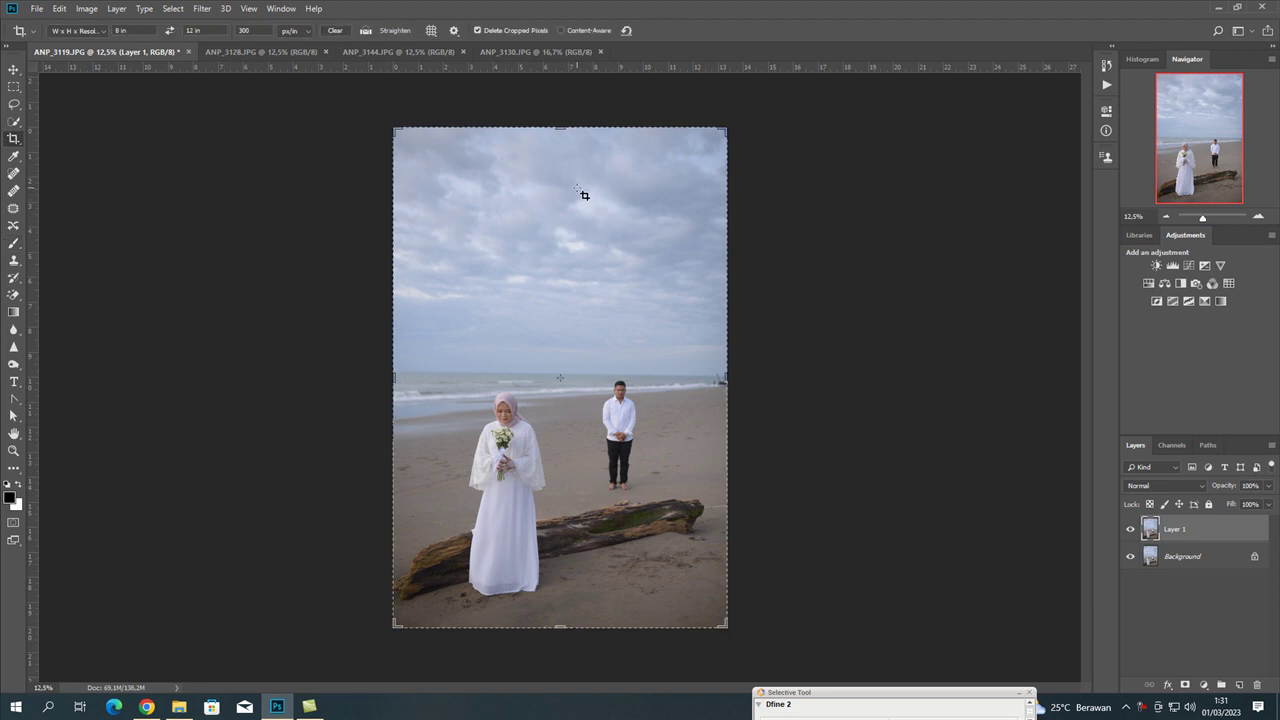
pyautogui.click(584, 195)
pyautogui.moveTo(722, 130); pyautogui.dragTo(705, 133)
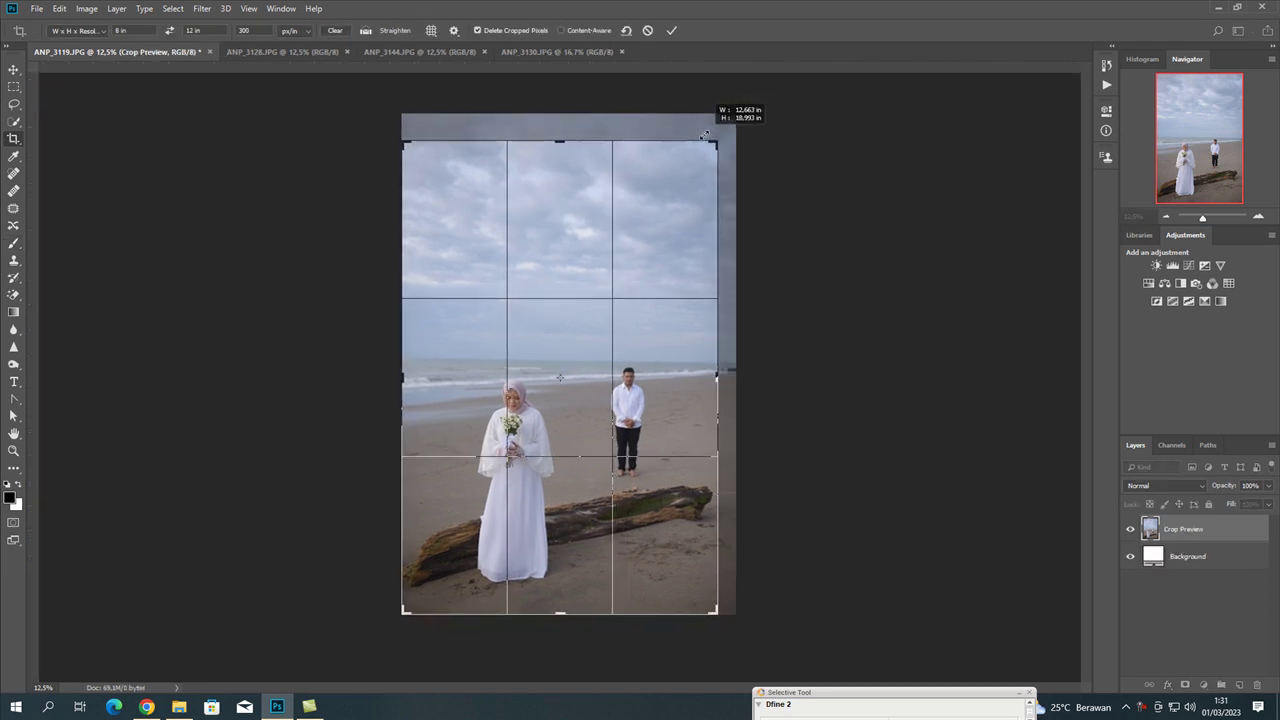
pyautogui.hotkey('ctrl', 'r')
pyautogui.click(671, 30)
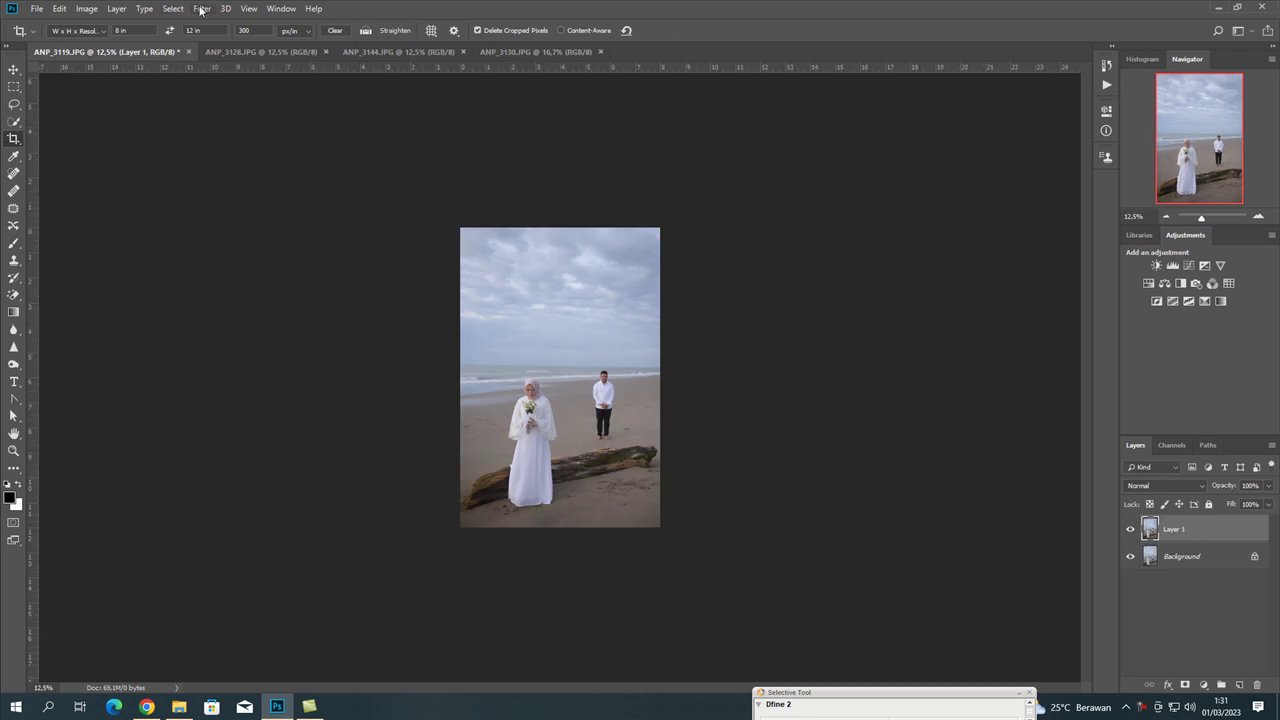
# Open the Camera Raw Filter on Layer 1 in before/after view and load DSC_0260.xmp settings
pyautogui.click(201, 9)
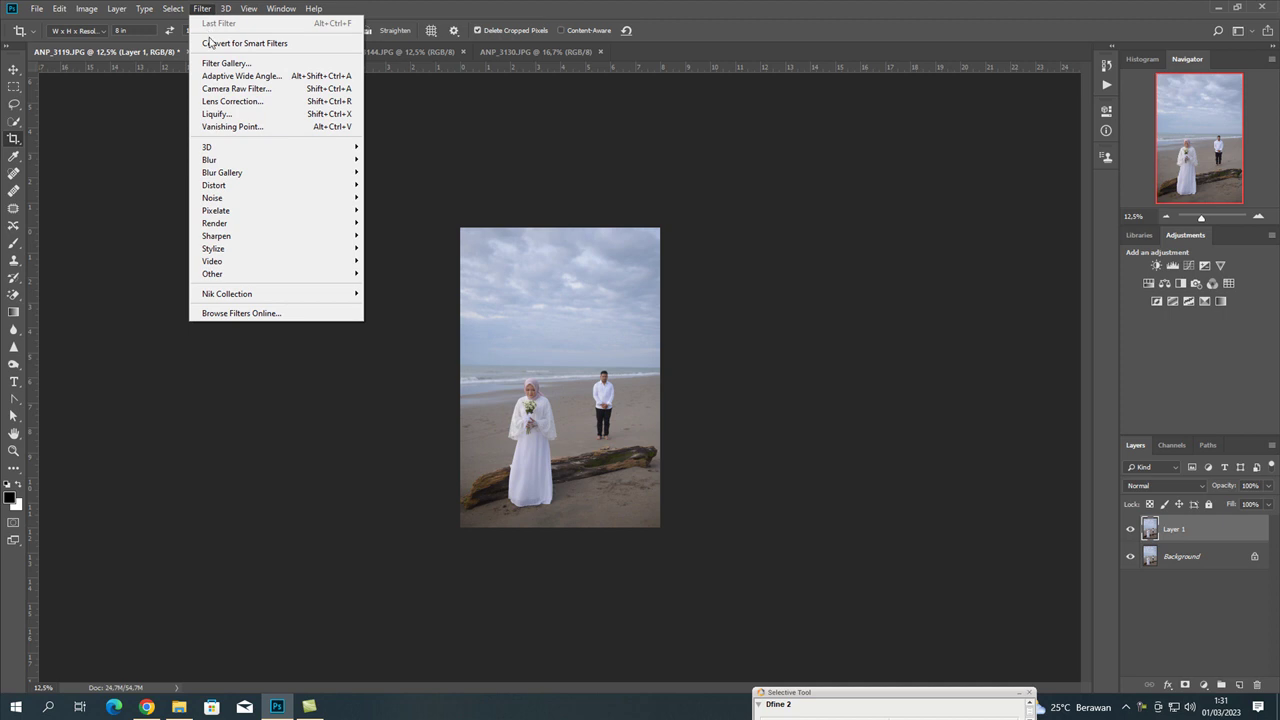
pyautogui.click(236, 88)
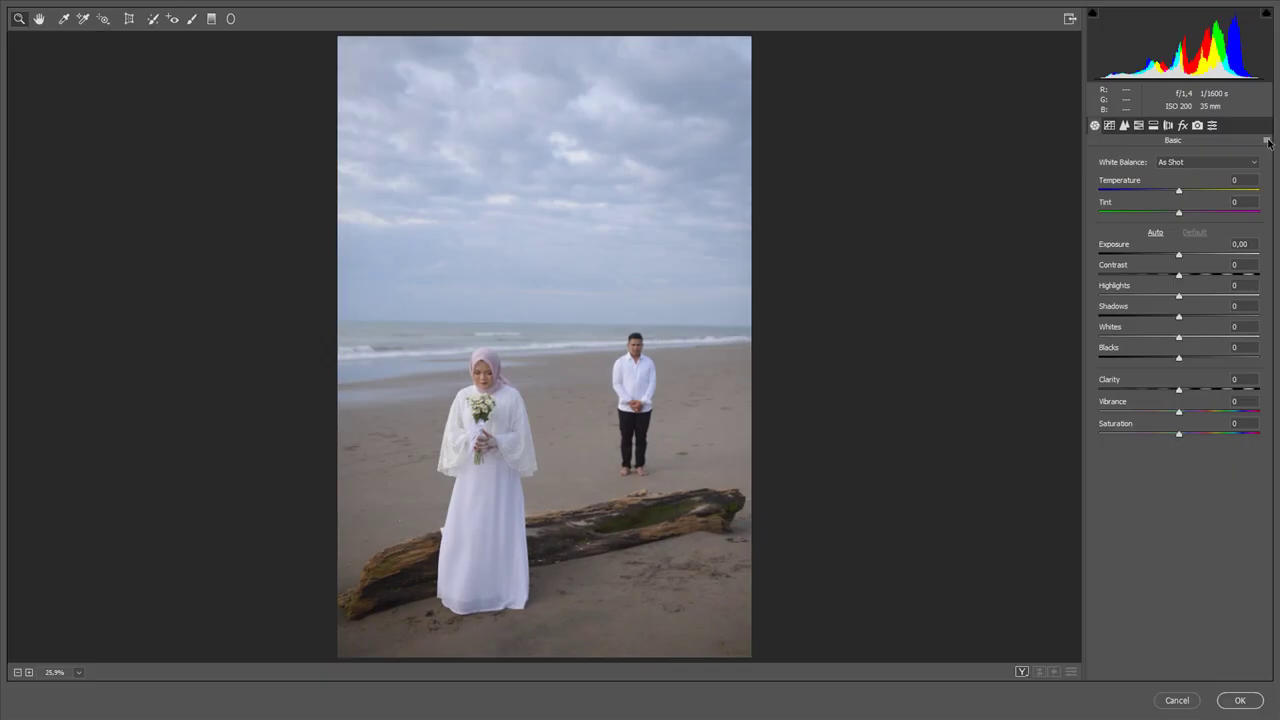
pyautogui.press('q')
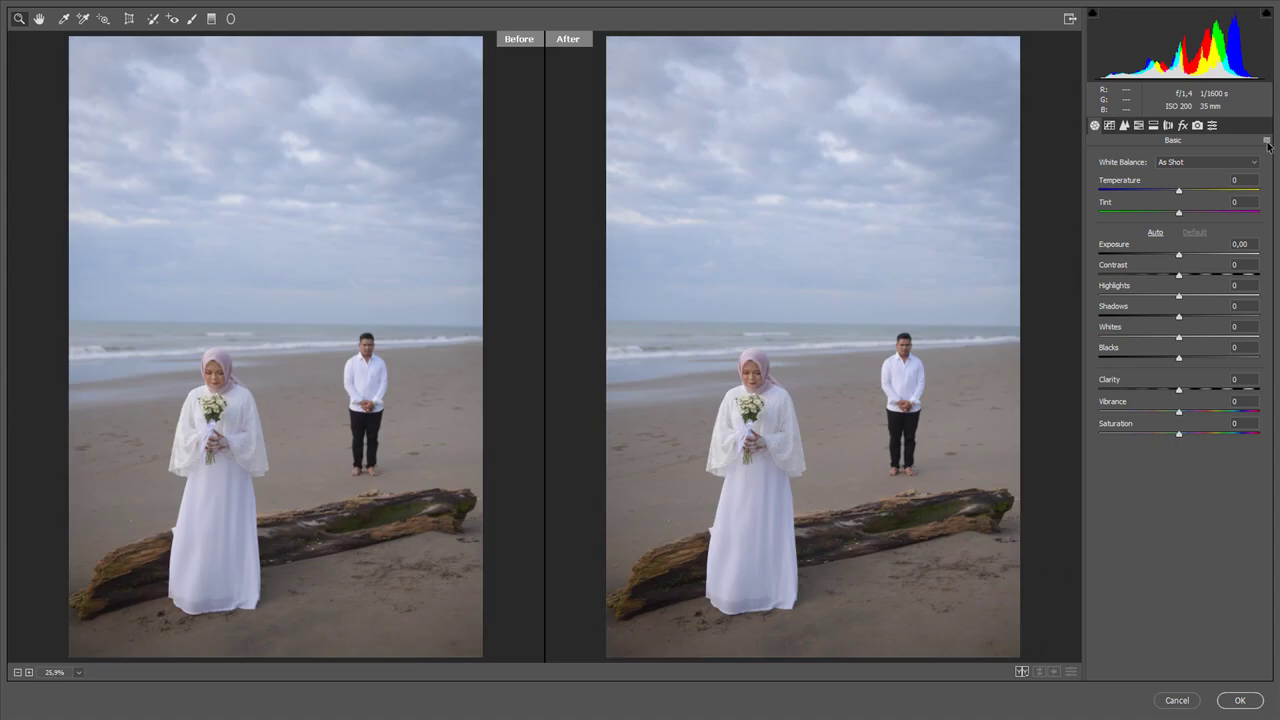
pyautogui.click(1267, 145)
pyautogui.click(1208, 249)
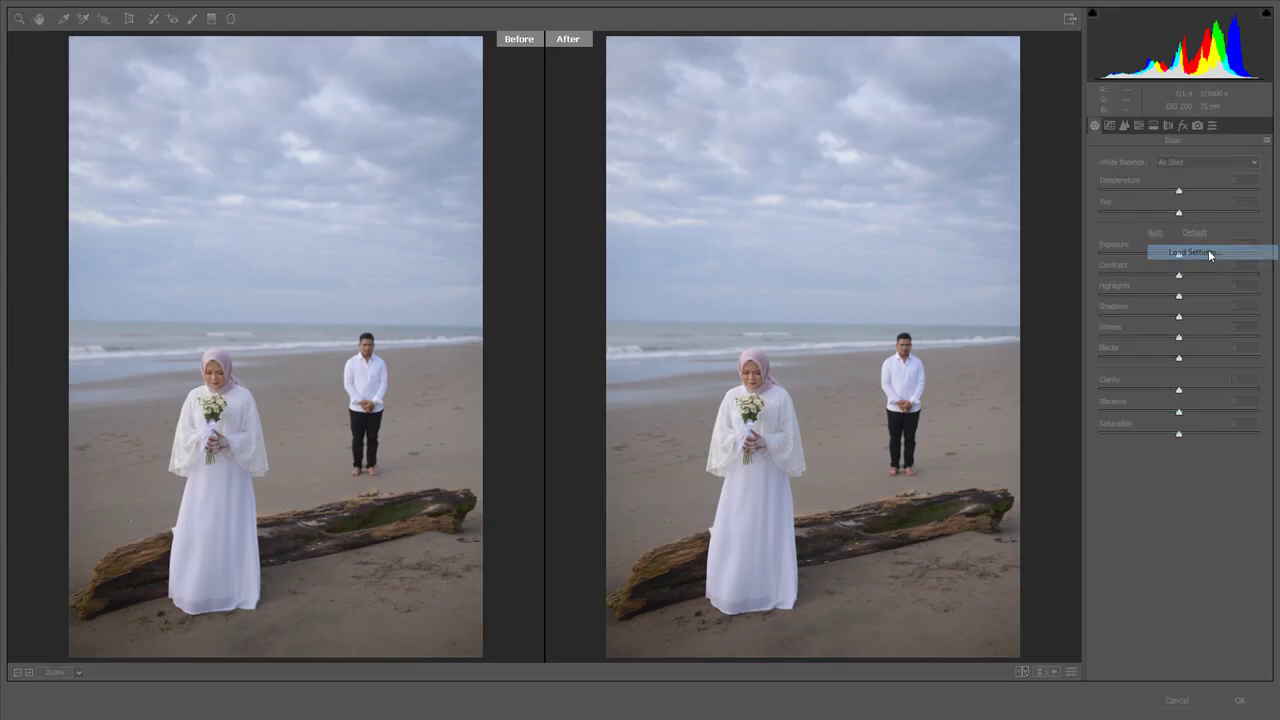
pyautogui.click(528, 128)
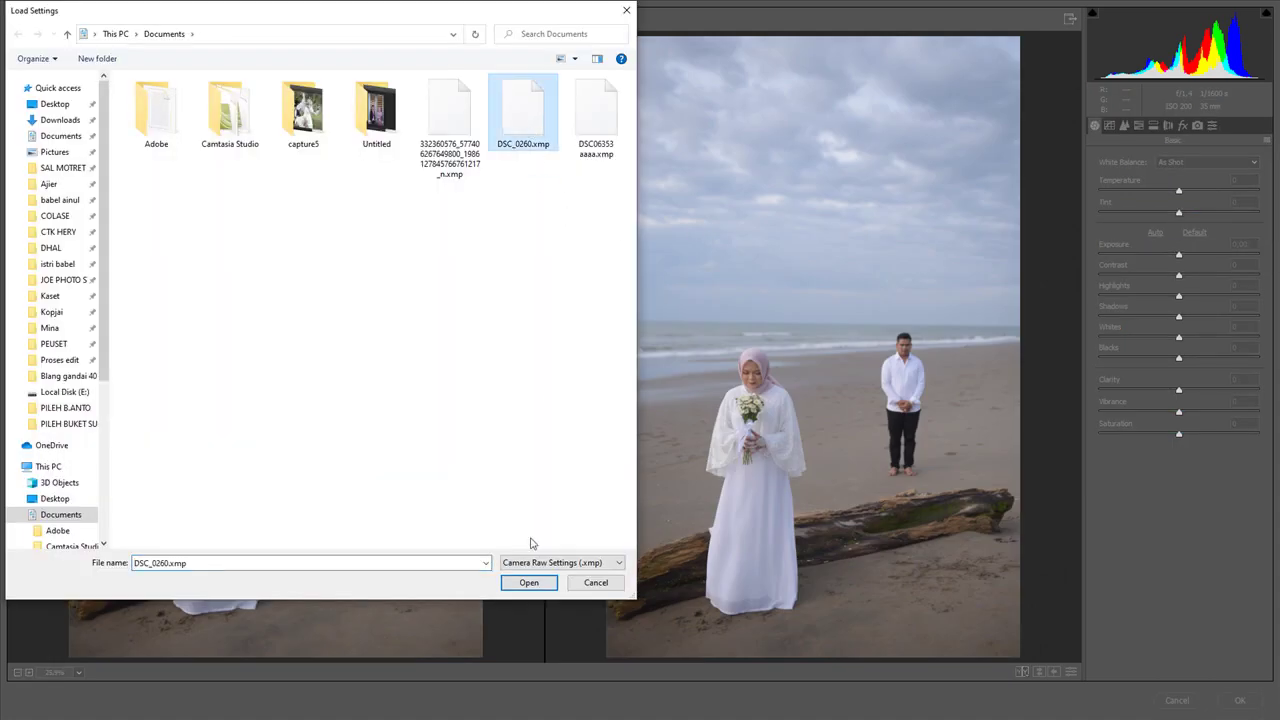
pyautogui.click(529, 583)
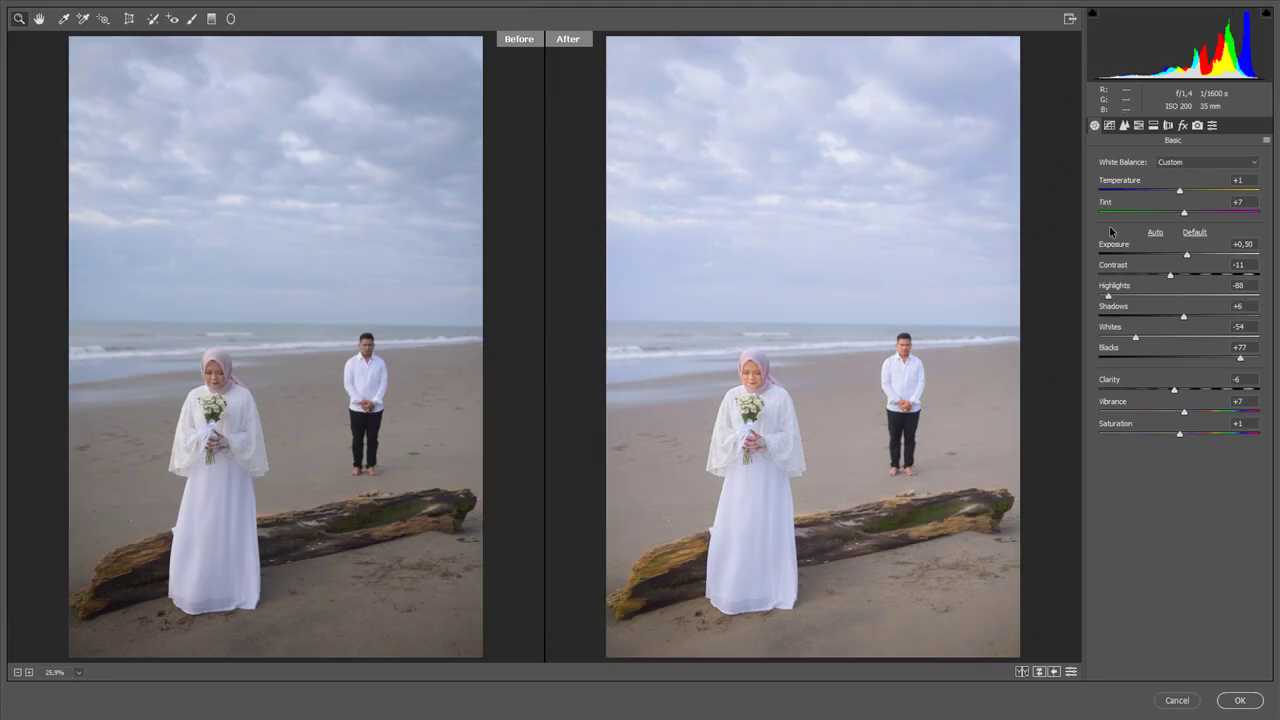
# Set highlights -86, raise whites, exposure +0.65, tint +4, clarity -10 and temperature -1
pyautogui.click(1110, 296)
pyautogui.moveTo(1135, 337); pyautogui.dragTo(1152, 339)
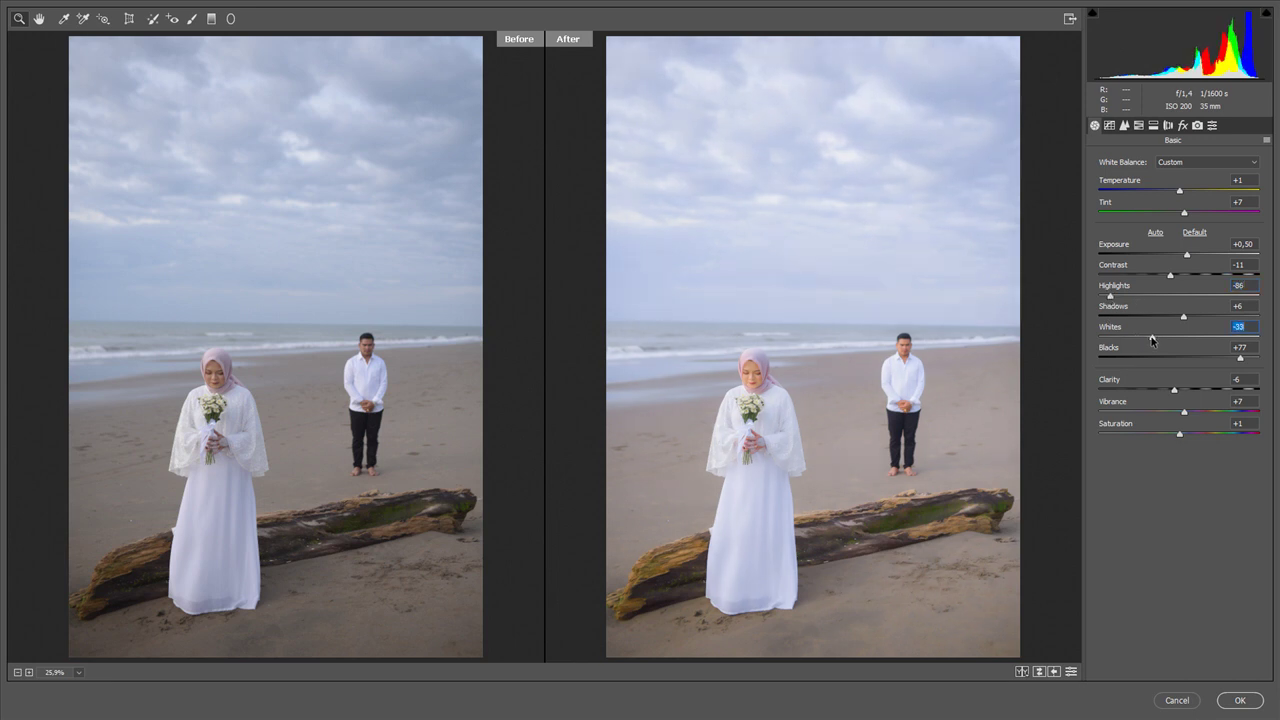
pyautogui.moveTo(1188, 257); pyautogui.dragTo(1190, 258)
pyautogui.moveTo(1188, 214); pyautogui.dragTo(1185, 216)
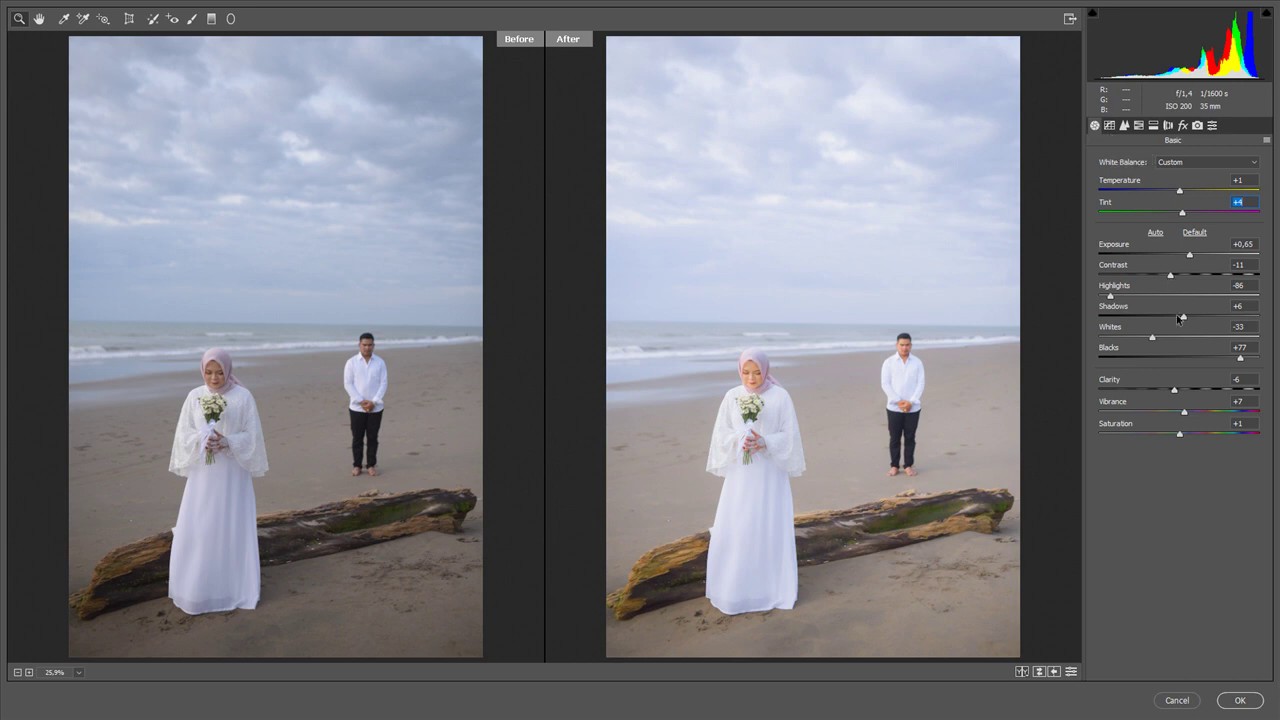
pyautogui.moveTo(1175, 390); pyautogui.dragTo(1171, 391)
pyautogui.moveTo(1178, 192); pyautogui.dragTo(1177, 193)
# Set the parametric tone curve to darks +13 and lights -29
pyautogui.click(1109, 125)
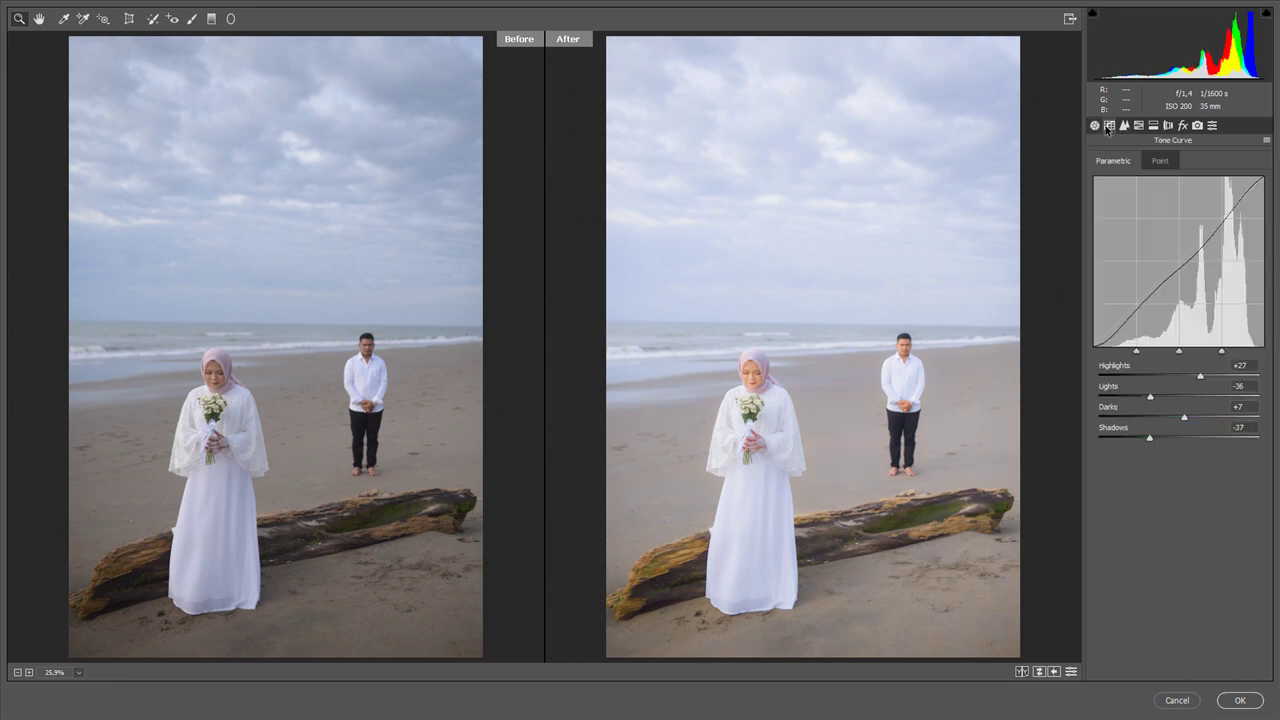
pyautogui.moveTo(1184, 417); pyautogui.dragTo(1144, 441)
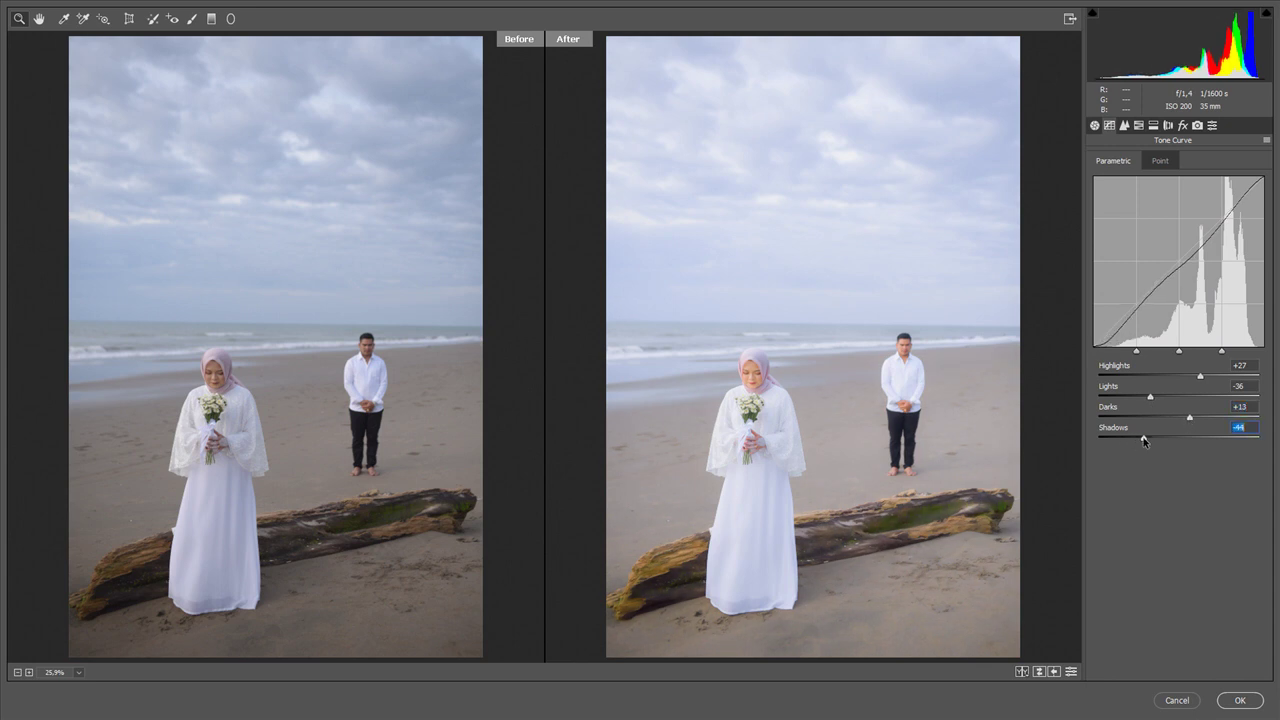
pyautogui.moveTo(1150, 398); pyautogui.dragTo(1156, 399)
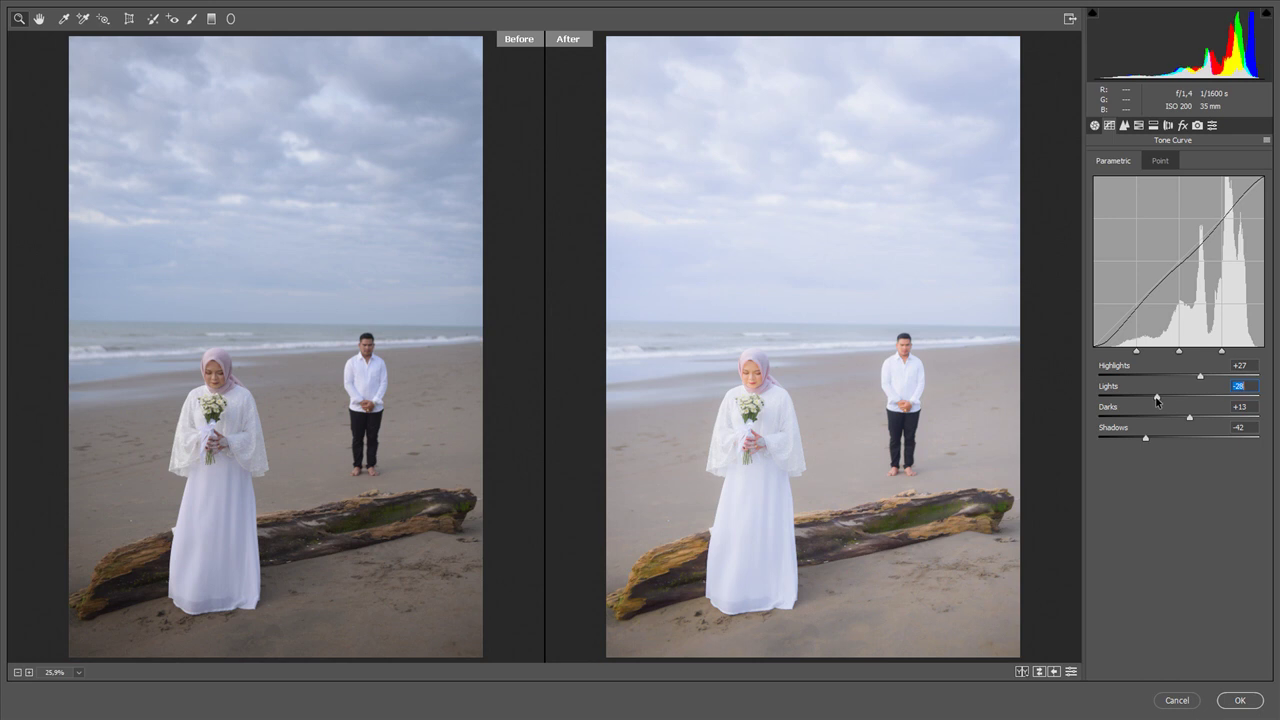
# Shape a gentle S-curve in the RGB point curve, lifting midtones and upper tones
pyautogui.click(1160, 161)
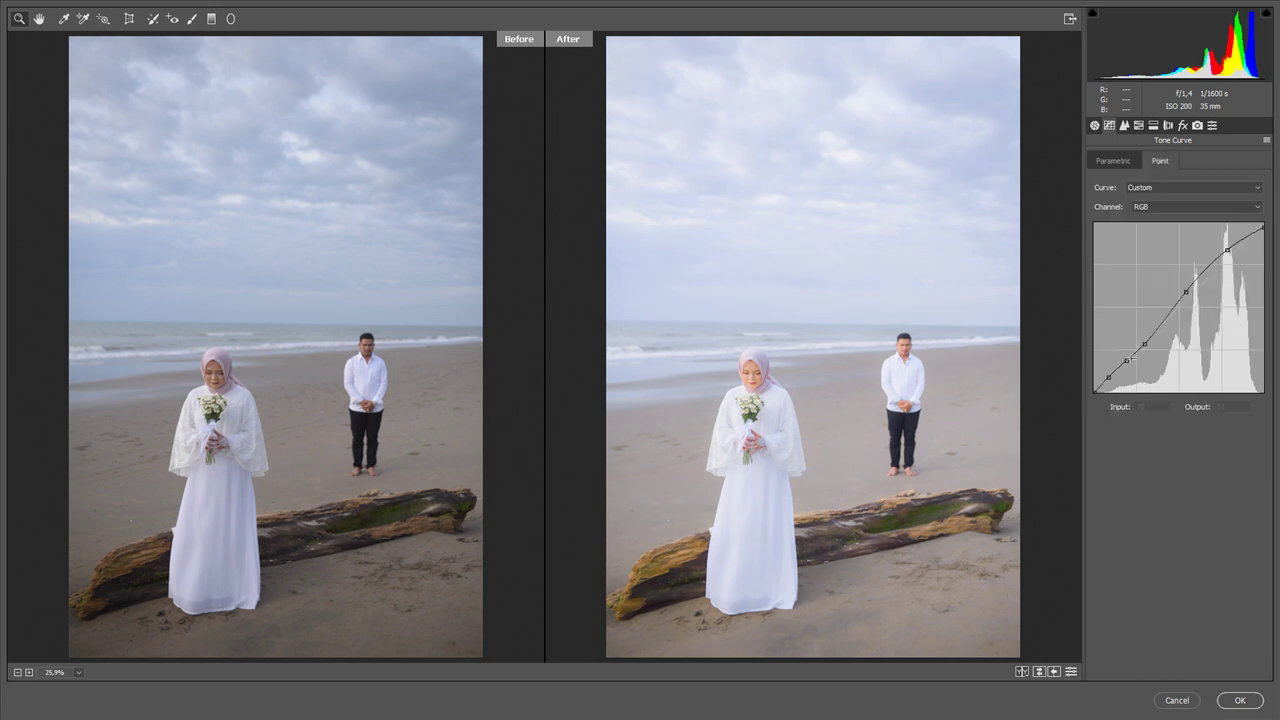
pyautogui.moveTo(1127, 360); pyautogui.dragTo(1125, 361)
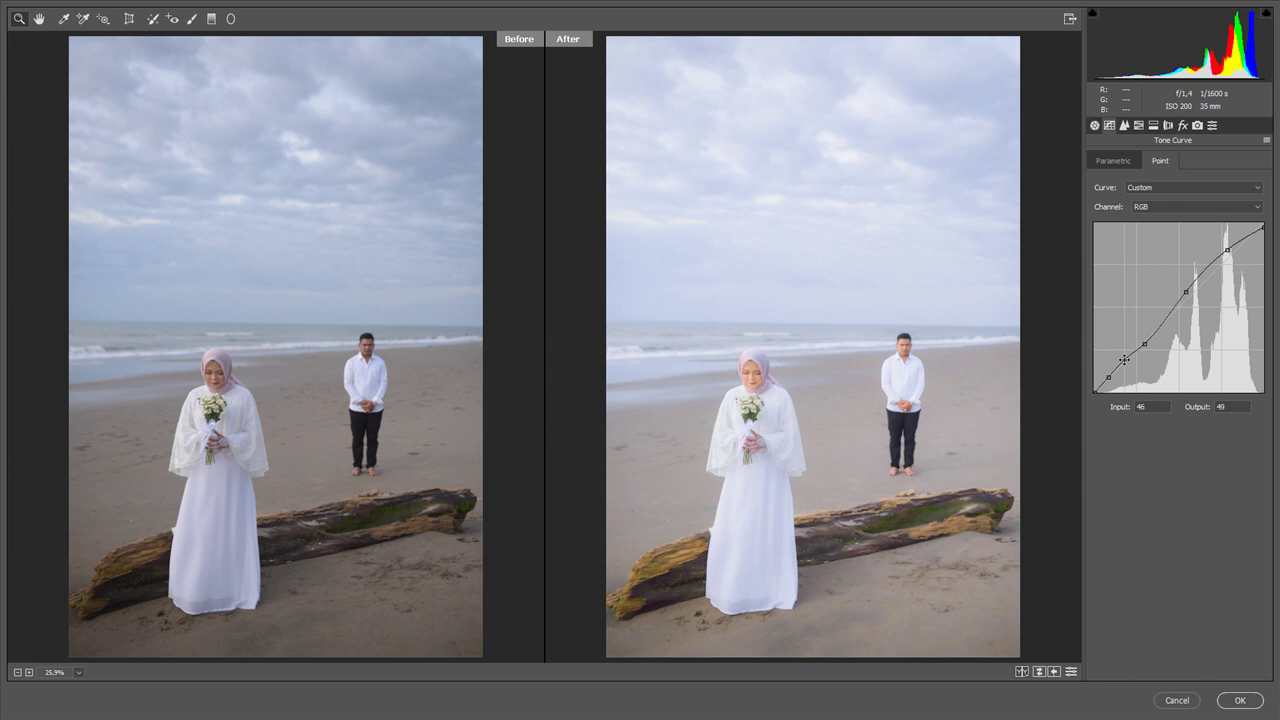
pyautogui.click(1144, 343)
pyautogui.moveTo(1185, 293); pyautogui.dragTo(1182, 298)
pyautogui.moveTo(1226, 259); pyautogui.dragTo(1226, 251)
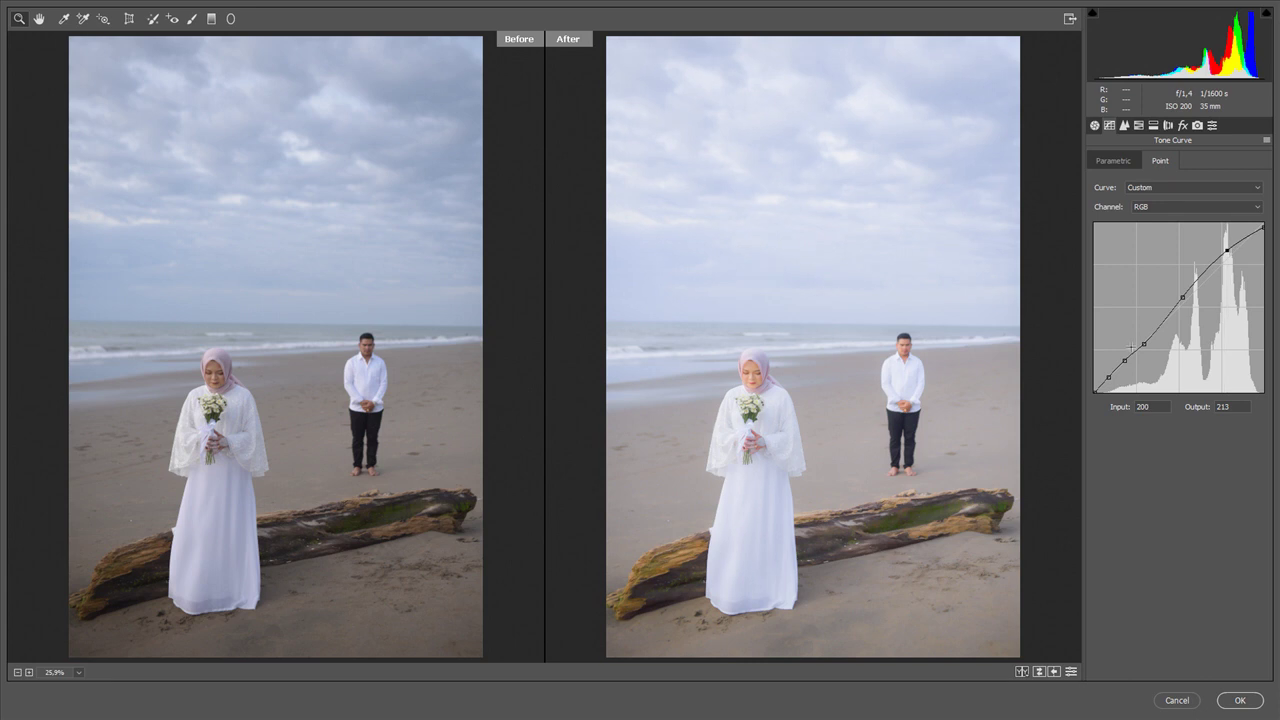
pyautogui.moveTo(1125, 361); pyautogui.dragTo(1123, 360)
# Lower sharpening detail and set masking to 20, zooming the preview onto the bride
pyautogui.click(1124, 125)
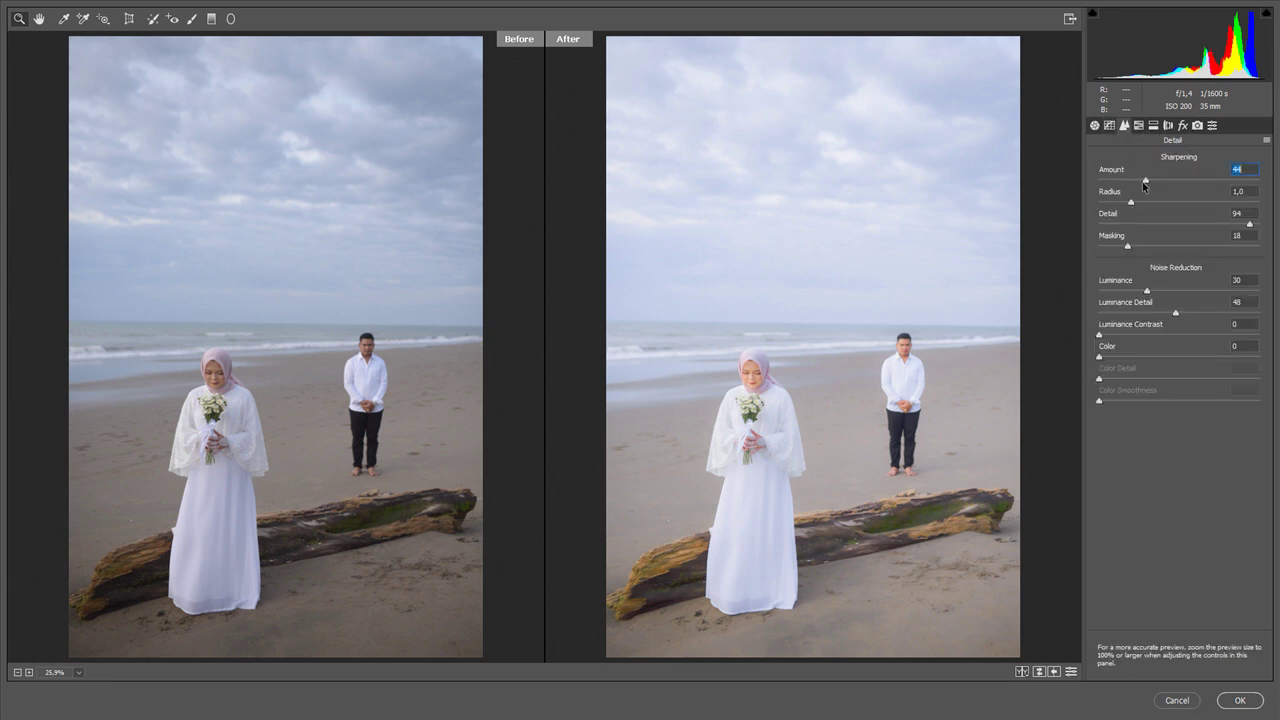
pyautogui.click(1147, 226)
pyautogui.moveTo(1128, 248); pyautogui.dragTo(1131, 249)
pyautogui.hotkey('ctrl', '+')
pyautogui.hotkey('ctrl', '+')
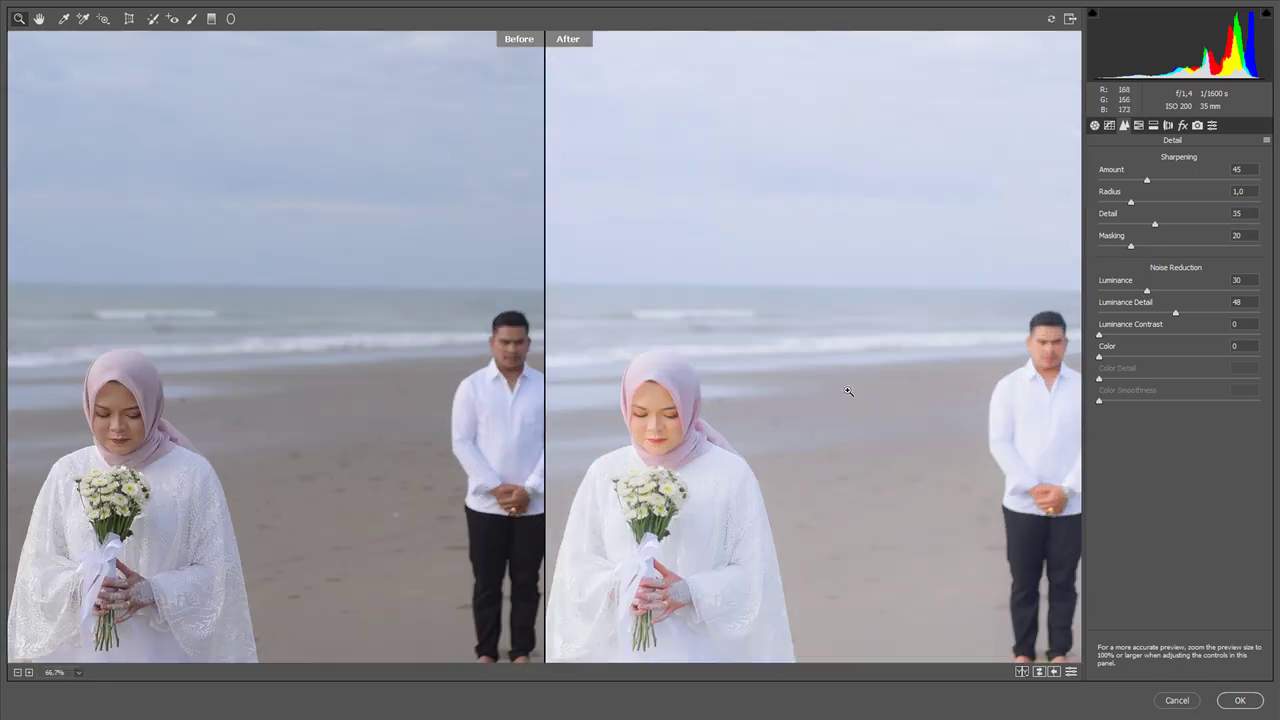
pyautogui.moveTo(923, 281); pyautogui.dragTo(1036, 166)
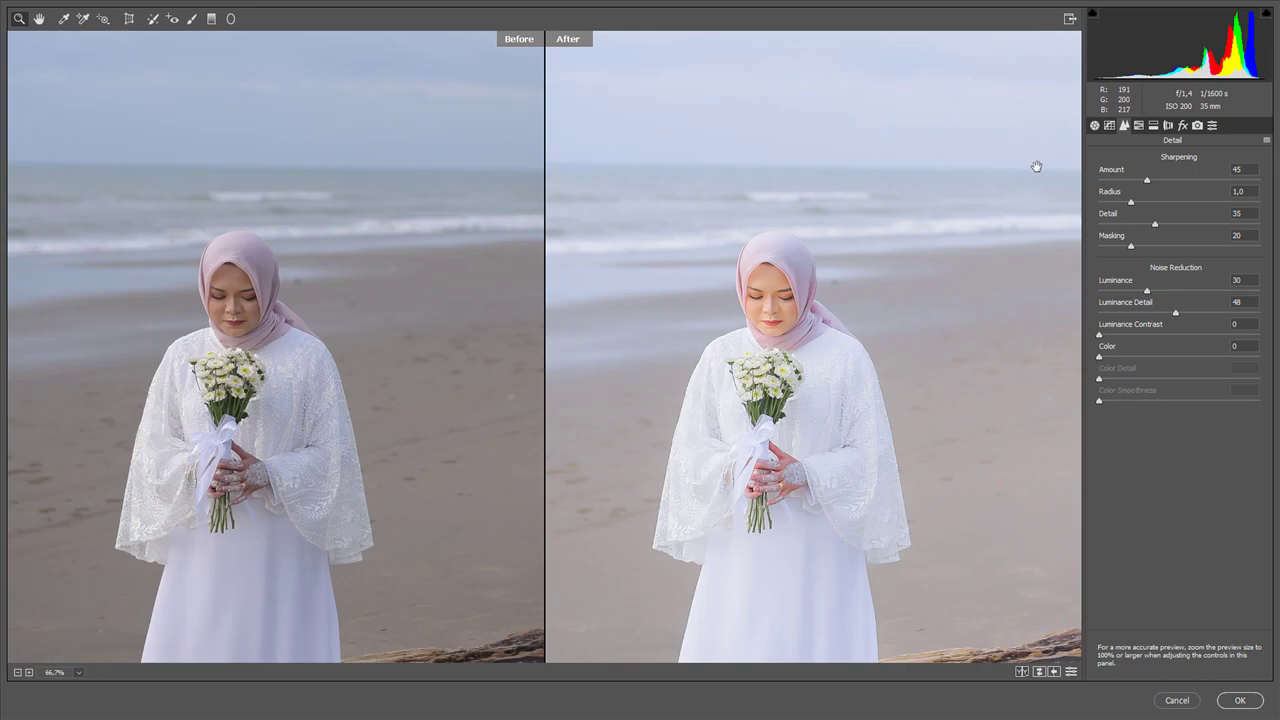
# In HSL, set Oranges hue +7 and saturation -9, and brighten Reds luminance
pyautogui.click(1138, 125)
pyautogui.click(1183, 252)
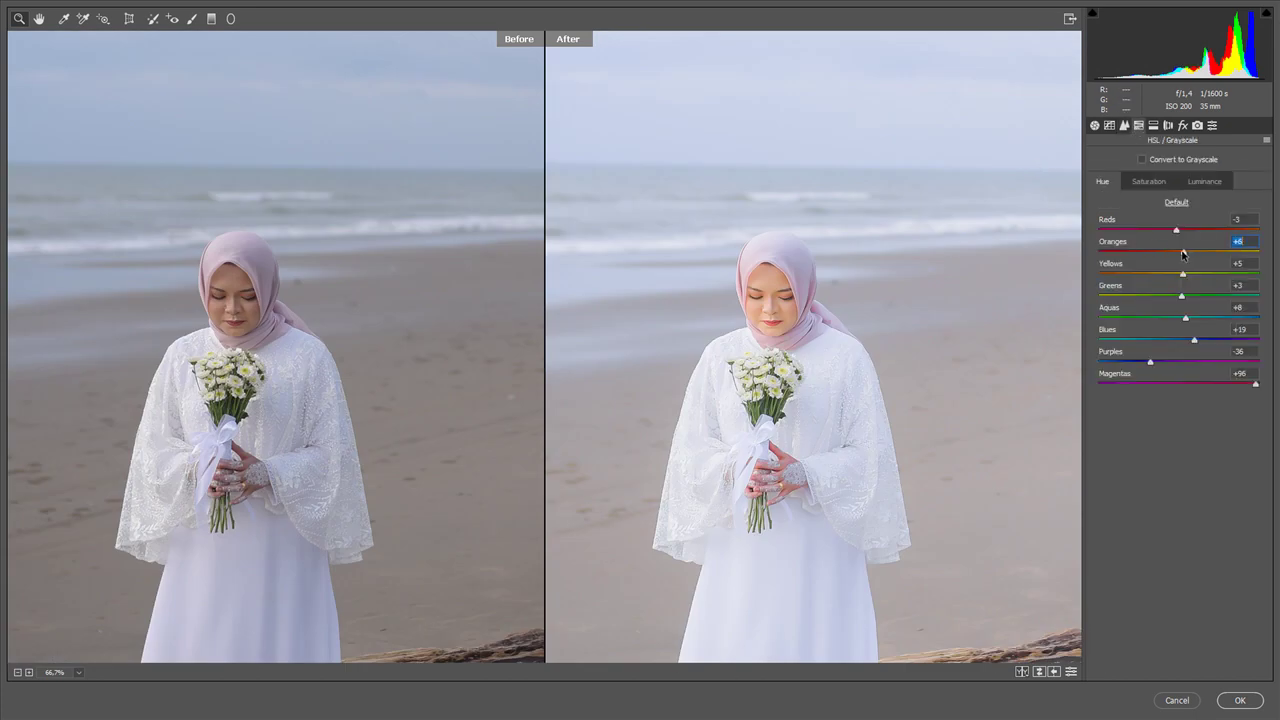
pyautogui.click(1183, 274)
pyautogui.click(1148, 181)
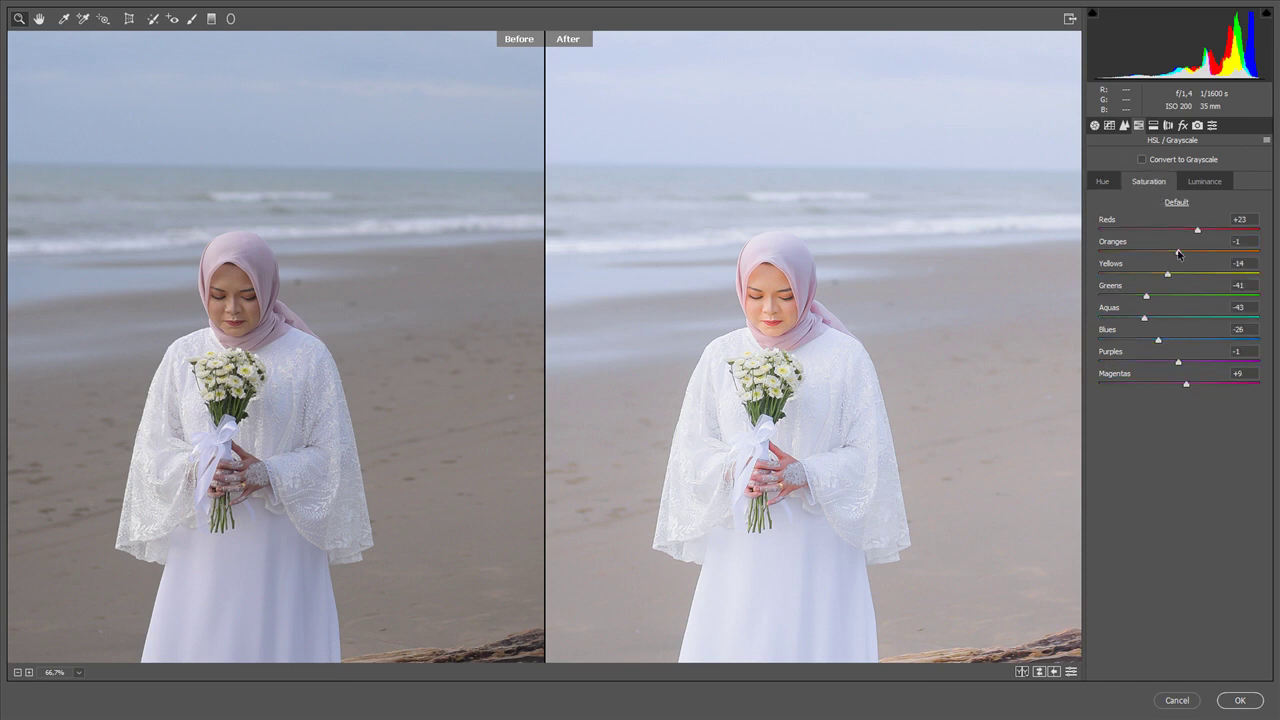
pyautogui.moveTo(1178, 252); pyautogui.dragTo(1172, 254)
pyautogui.click(1198, 184)
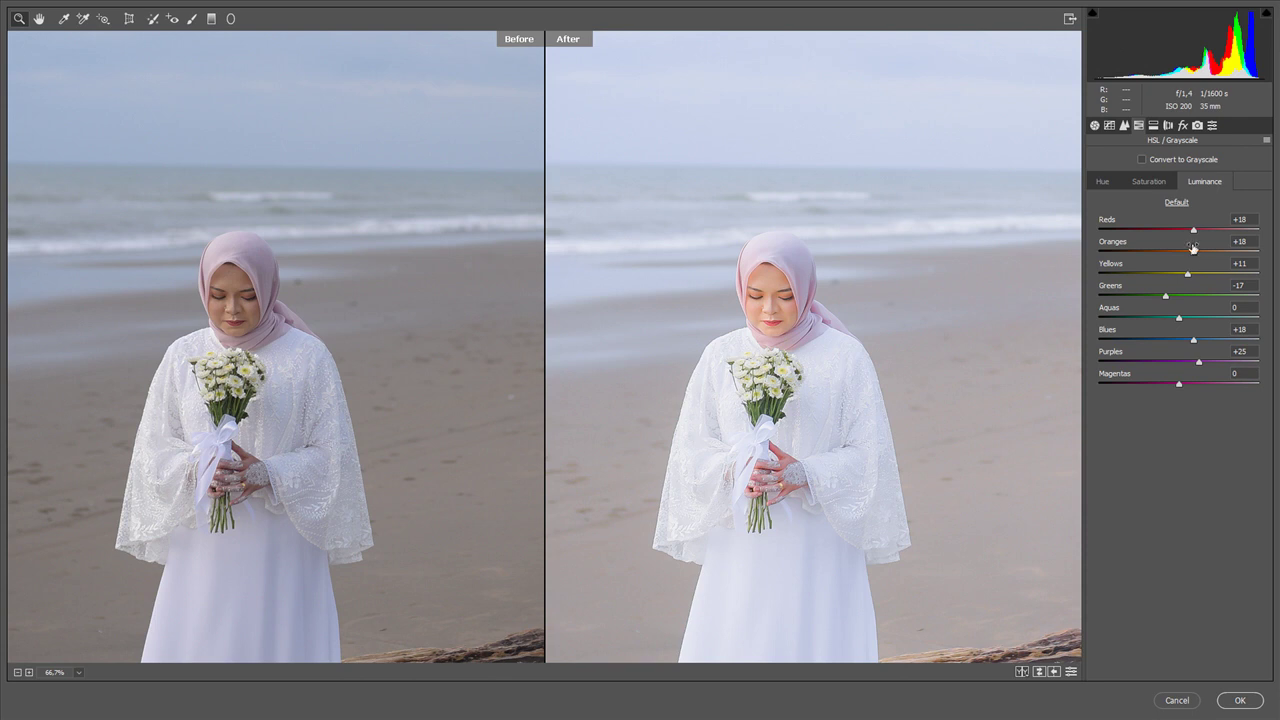
pyautogui.moveTo(1193, 231); pyautogui.dragTo(1198, 252)
# Raise split-toning highlight saturation slightly and view the preview as a before/after split
pyautogui.click(1153, 125)
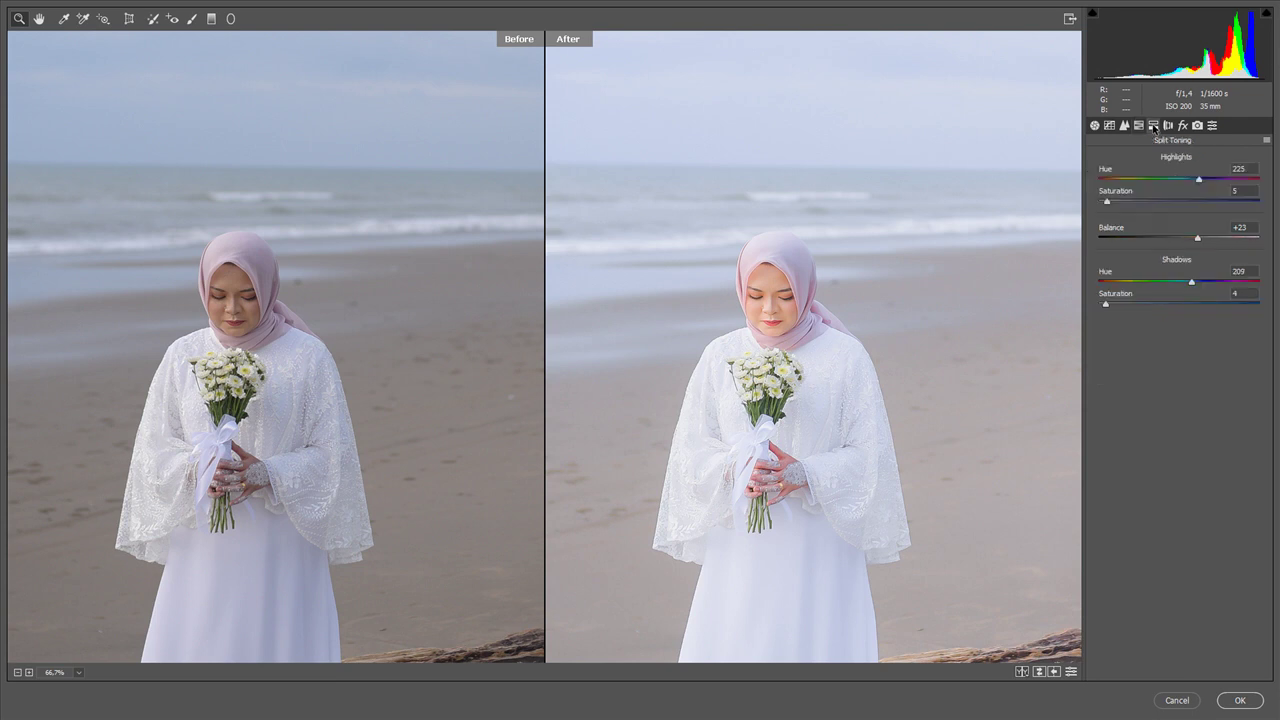
pyautogui.moveTo(1107, 204); pyautogui.dragTo(1111, 205)
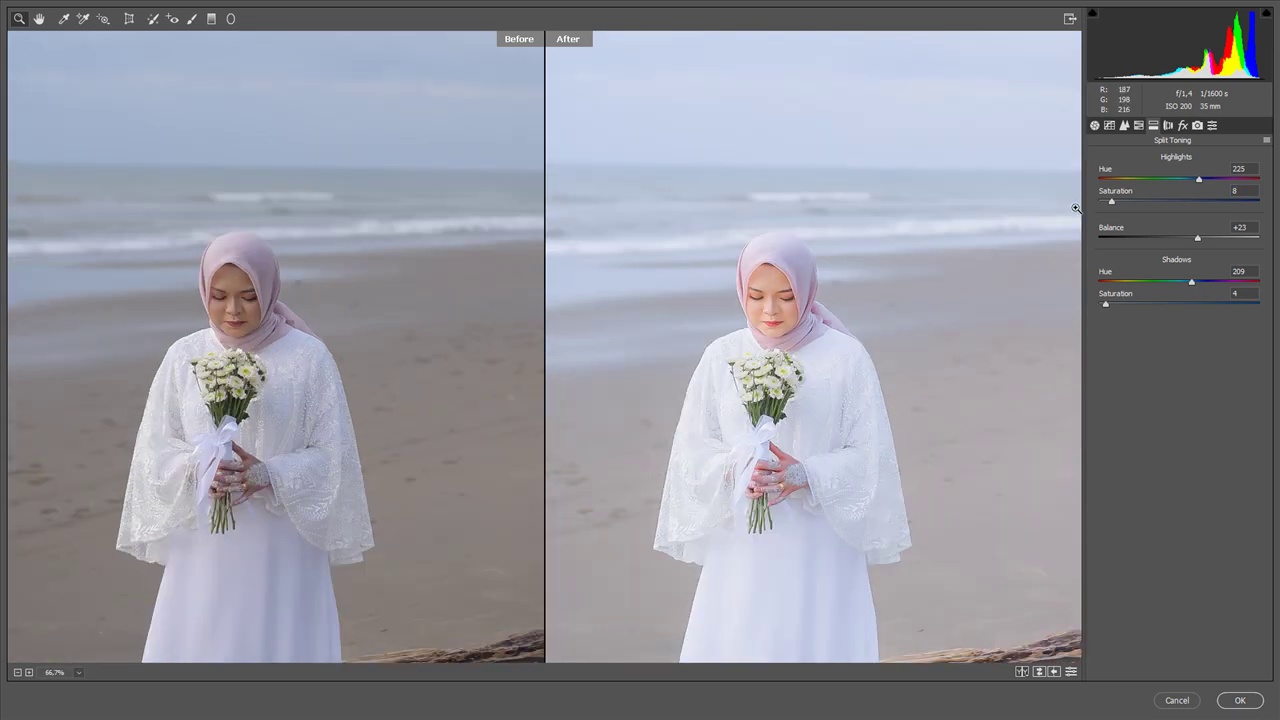
pyautogui.hotkey('ctrl', '-')
pyautogui.press('q')
pyautogui.press('q')
pyautogui.press('q')
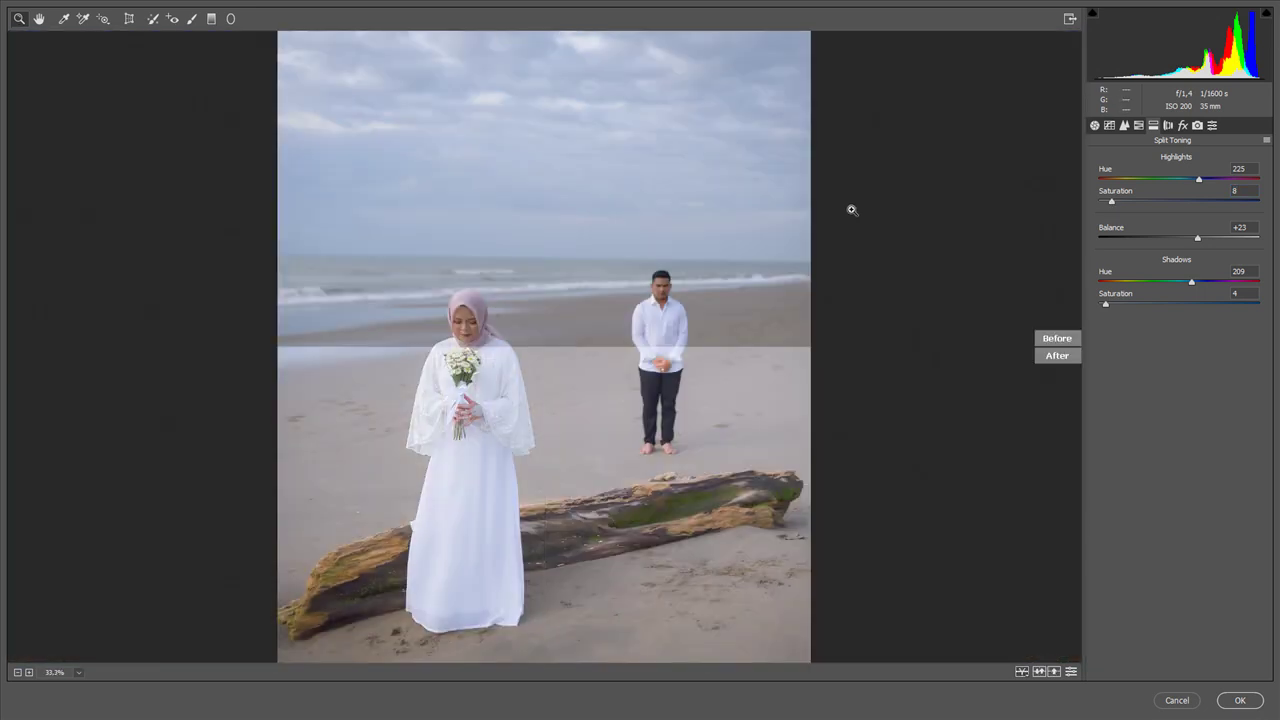
pyautogui.press('q')
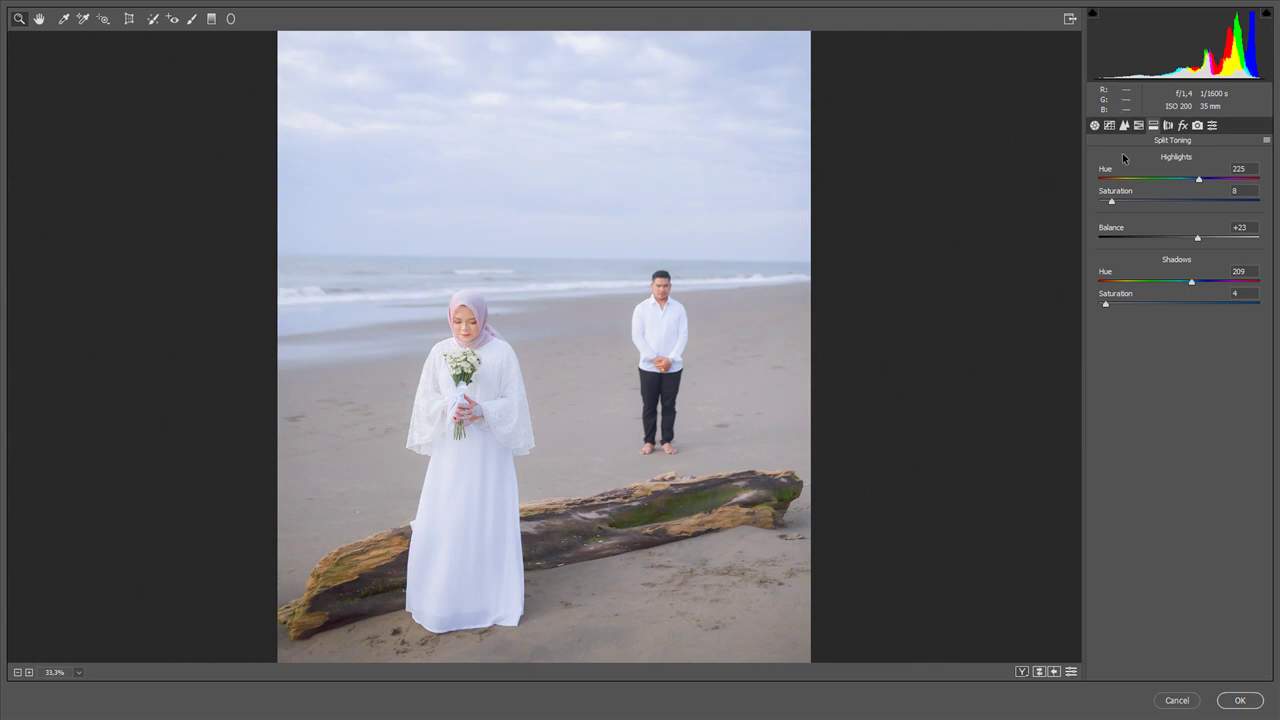
# Add a +17 vignette with midpoint 38 and lower Blue Primary saturation to +18
pyautogui.click(1168, 126)
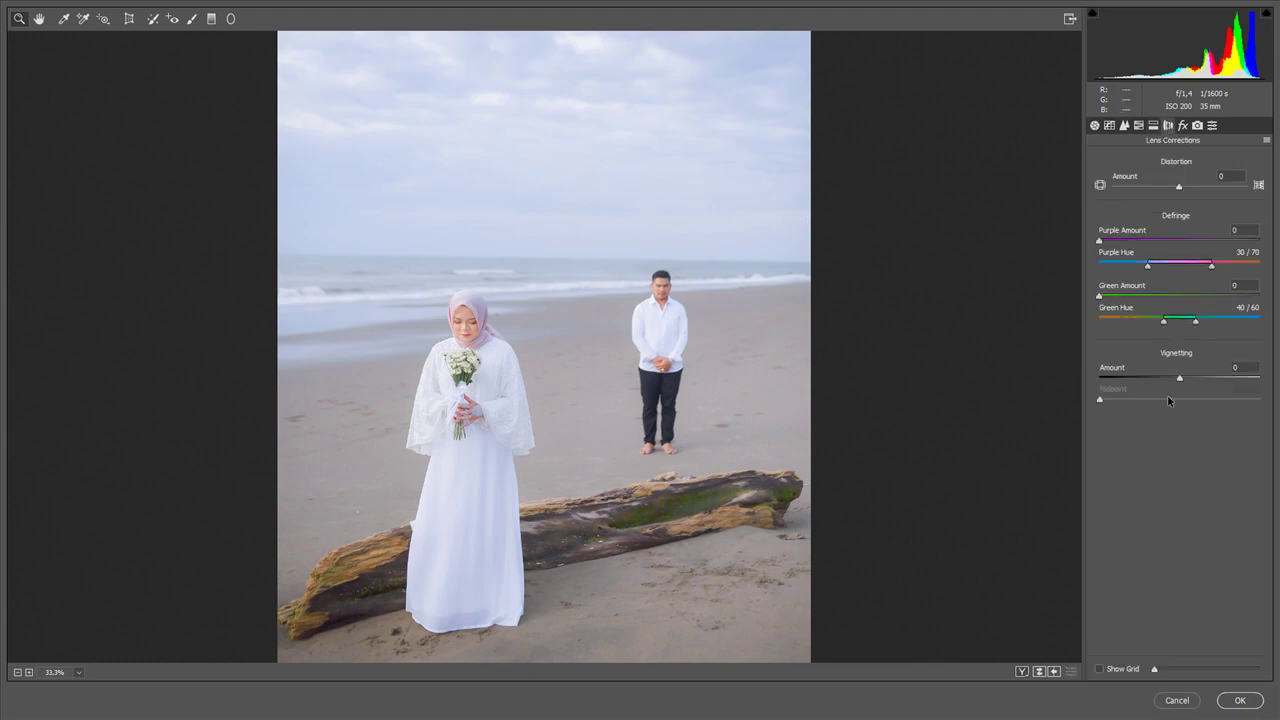
pyautogui.moveTo(1179, 381)
pyautogui.mouseDown()
pyautogui.moveTo(1193, 379)
pyautogui.moveTo(1157, 401)
pyautogui.mouseUp()
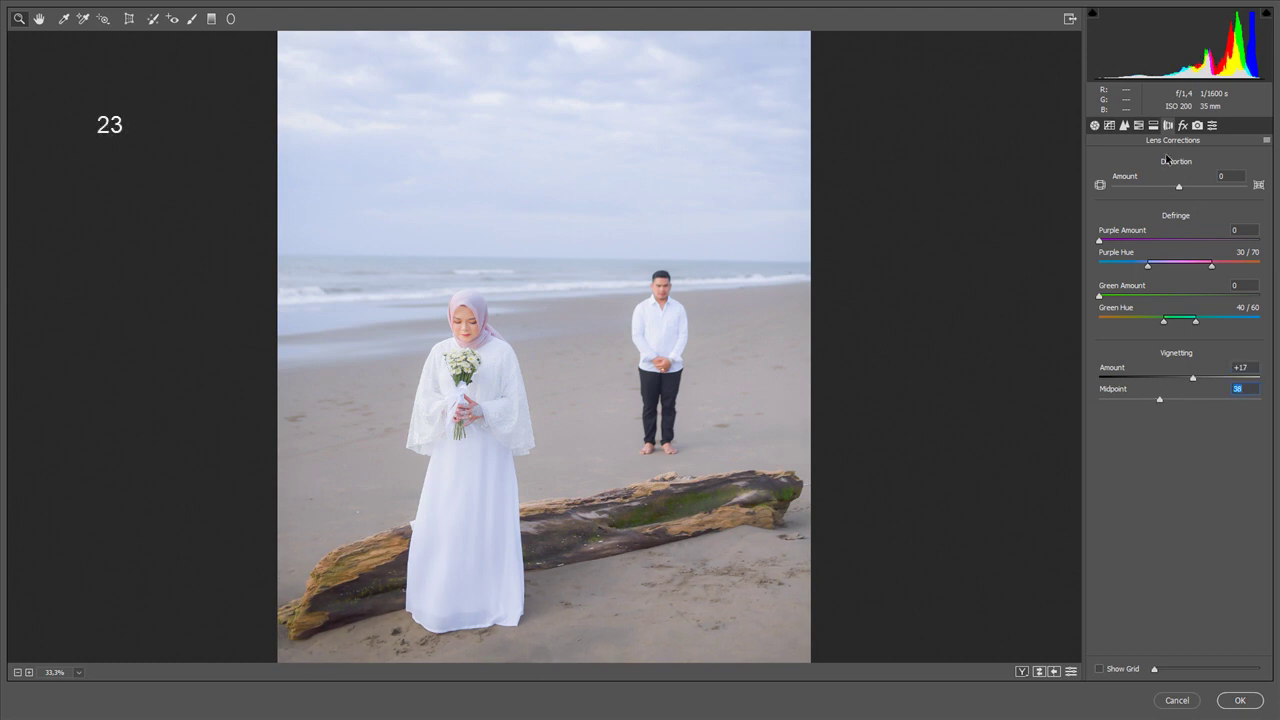
pyautogui.click(1182, 125)
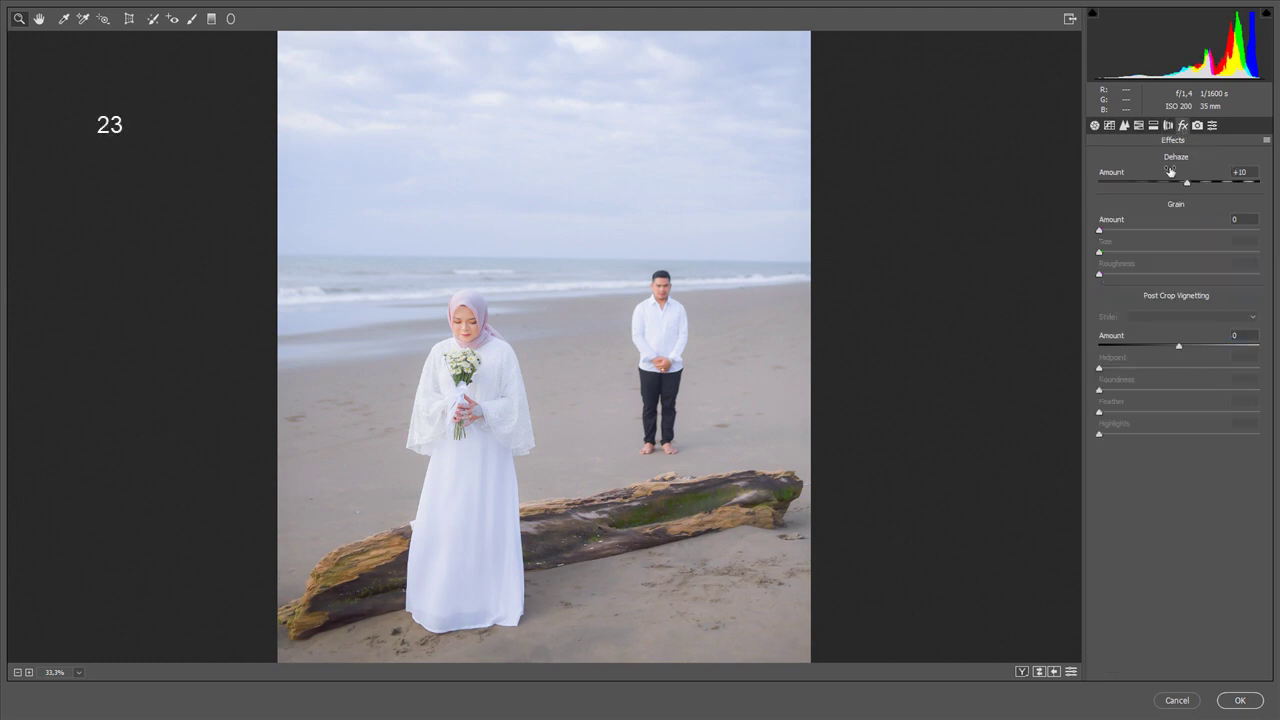
pyautogui.click(1197, 125)
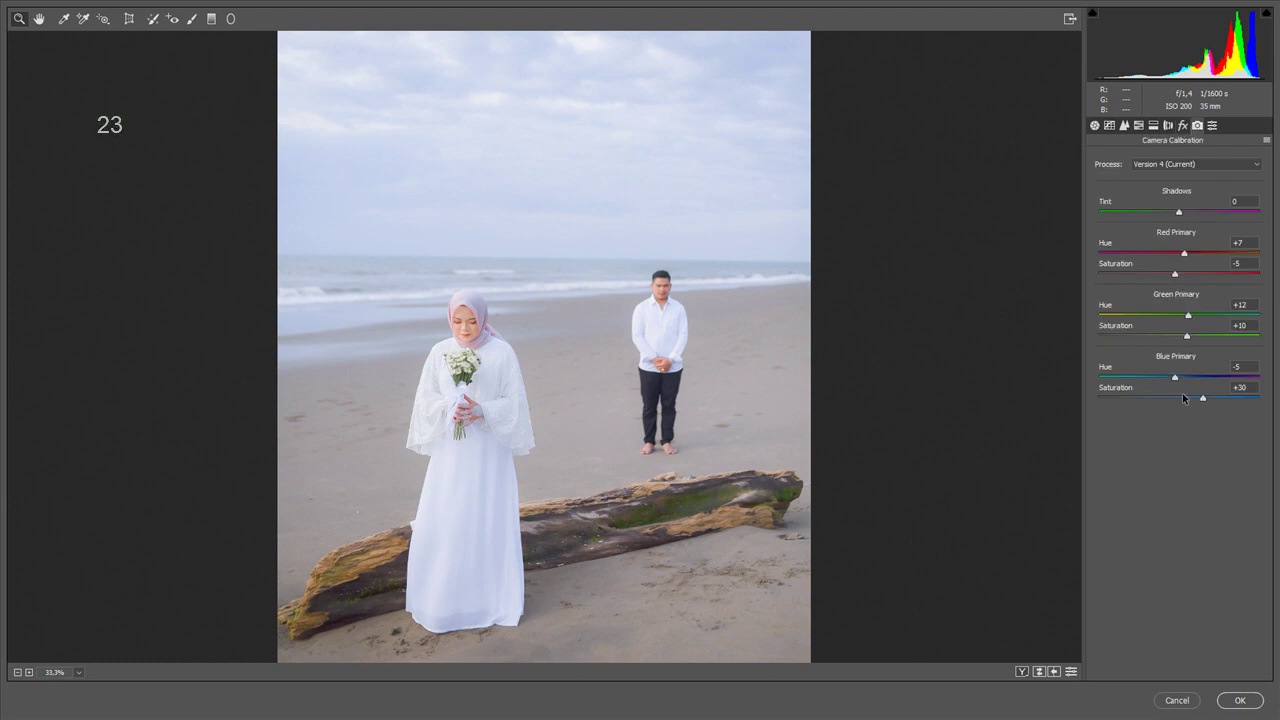
pyautogui.moveTo(1203, 398); pyautogui.dragTo(1191, 402)
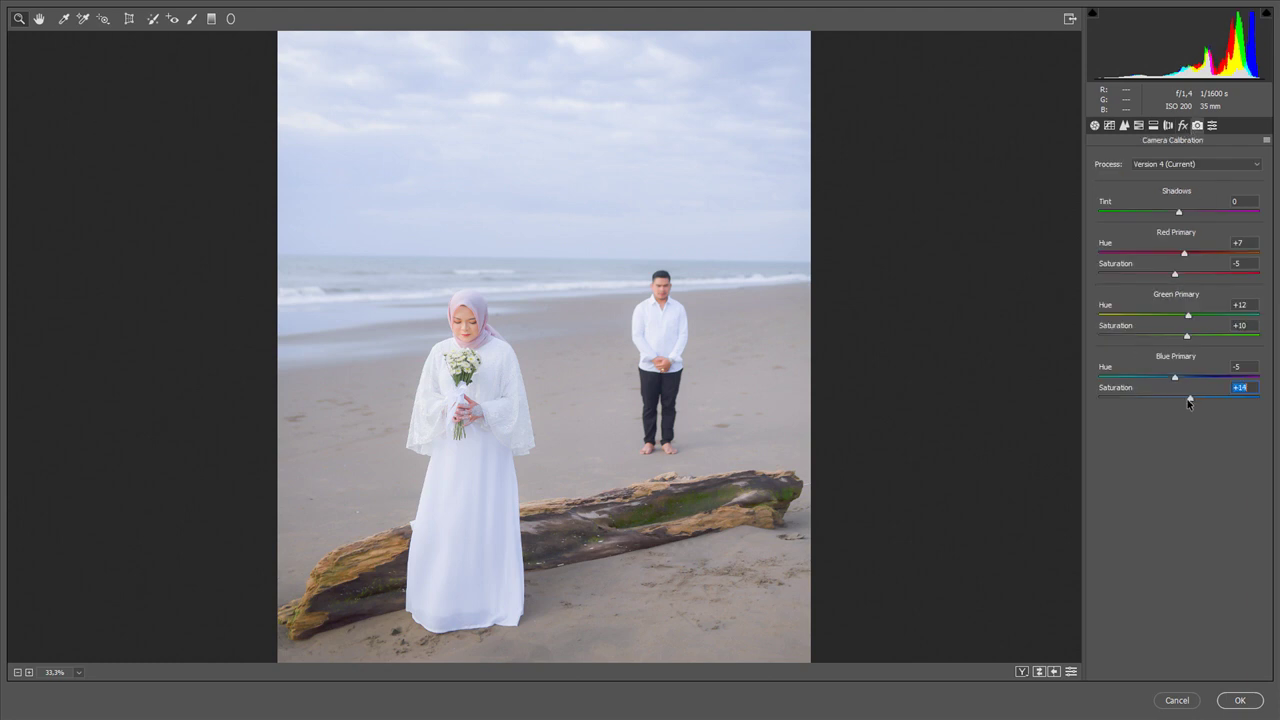
pyautogui.moveTo(1191, 403); pyautogui.dragTo(1190, 403)
# Apply the Camera Raw grade, then add a Selective Color layer deepening black in Blacks
pyautogui.click(1239, 700)
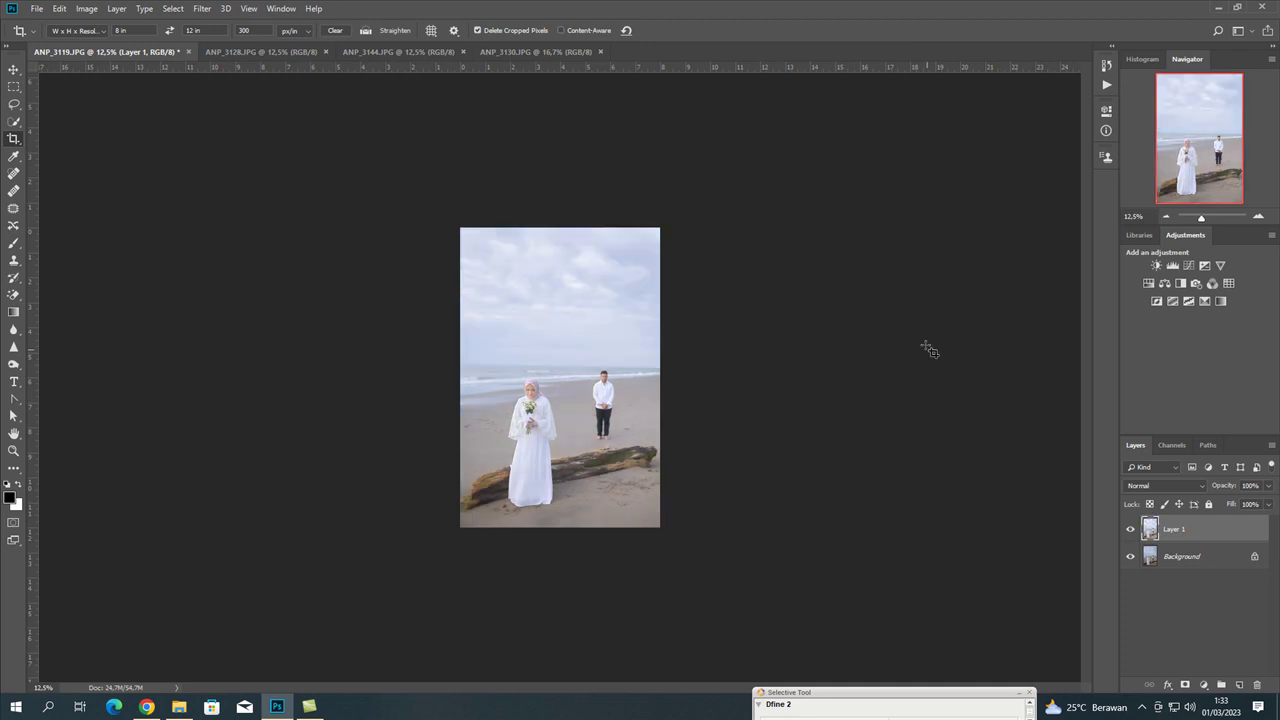
pyautogui.hotkey('ctrl', '+')
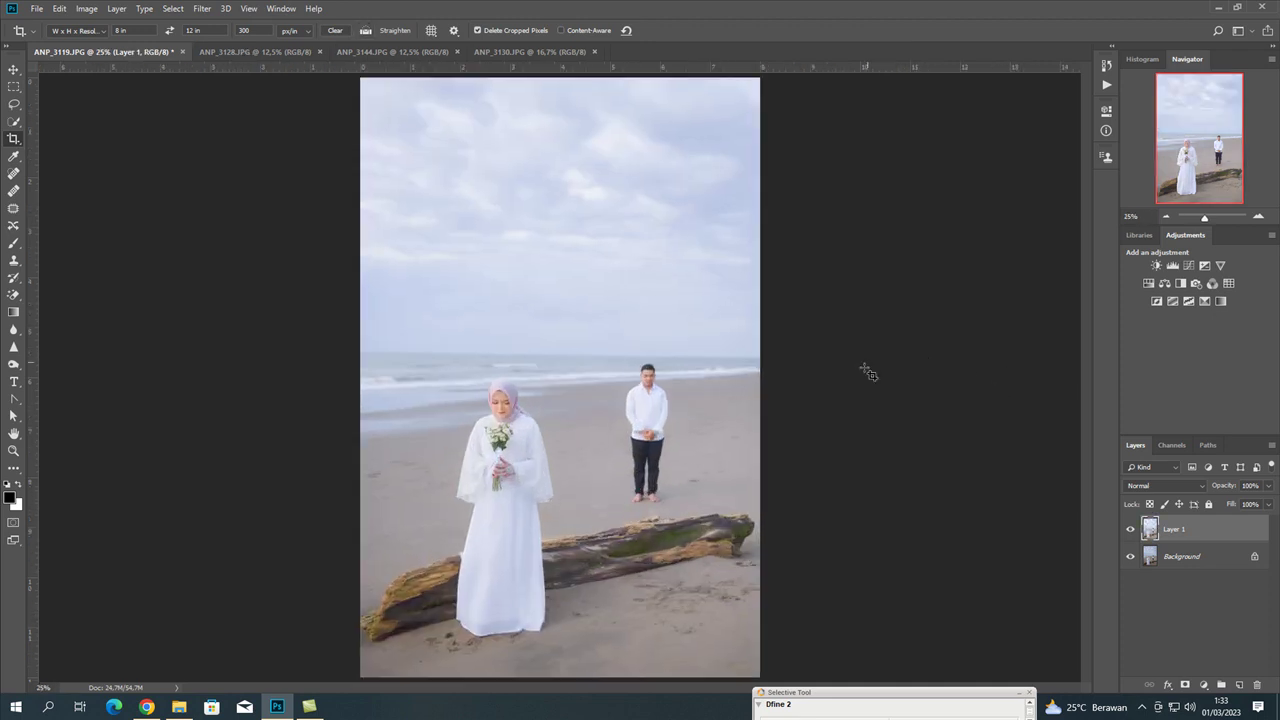
pyautogui.click(1204, 301)
pyautogui.click(1008, 164)
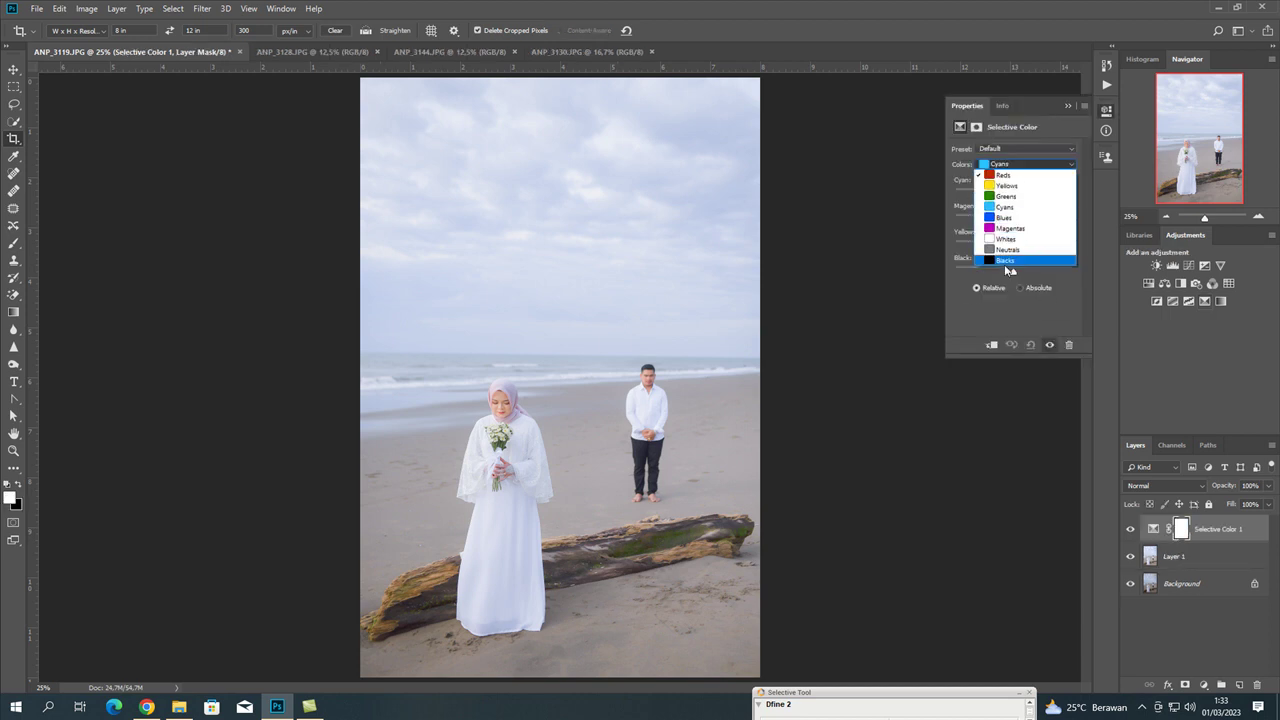
pyautogui.click(1011, 265)
pyautogui.moveTo(1012, 270); pyautogui.dragTo(1015, 274)
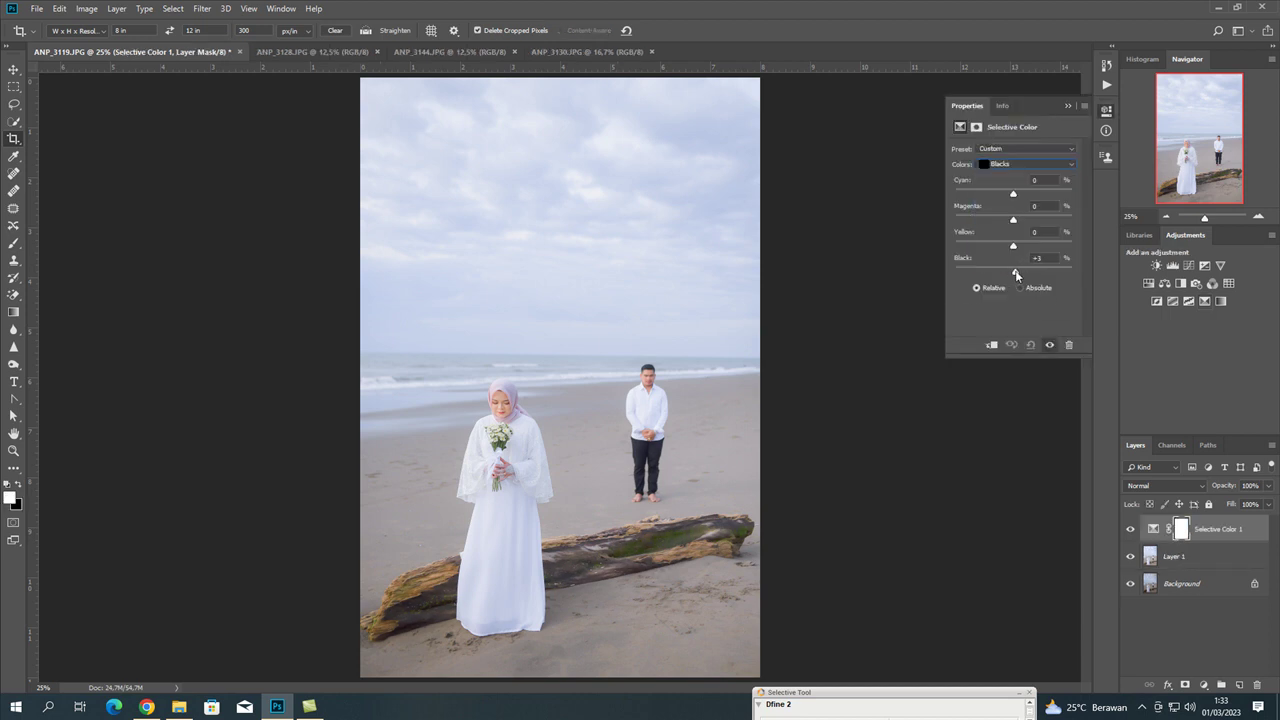
# Crop ANP_3128.JPG slightly rotated and tighter, then duplicate its background as Layer 1
pyautogui.click(1067, 108)
pyautogui.click(196, 52)
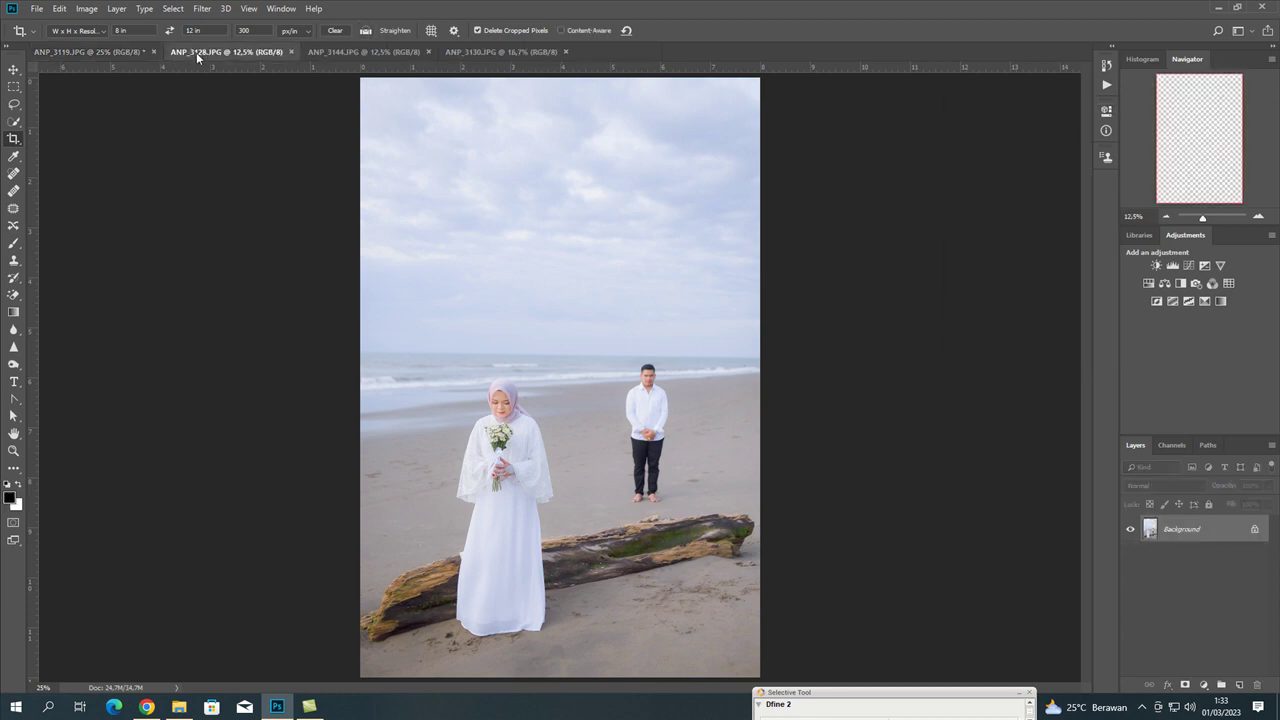
pyautogui.click(588, 249)
pyautogui.moveTo(777, 214); pyautogui.dragTo(782, 216)
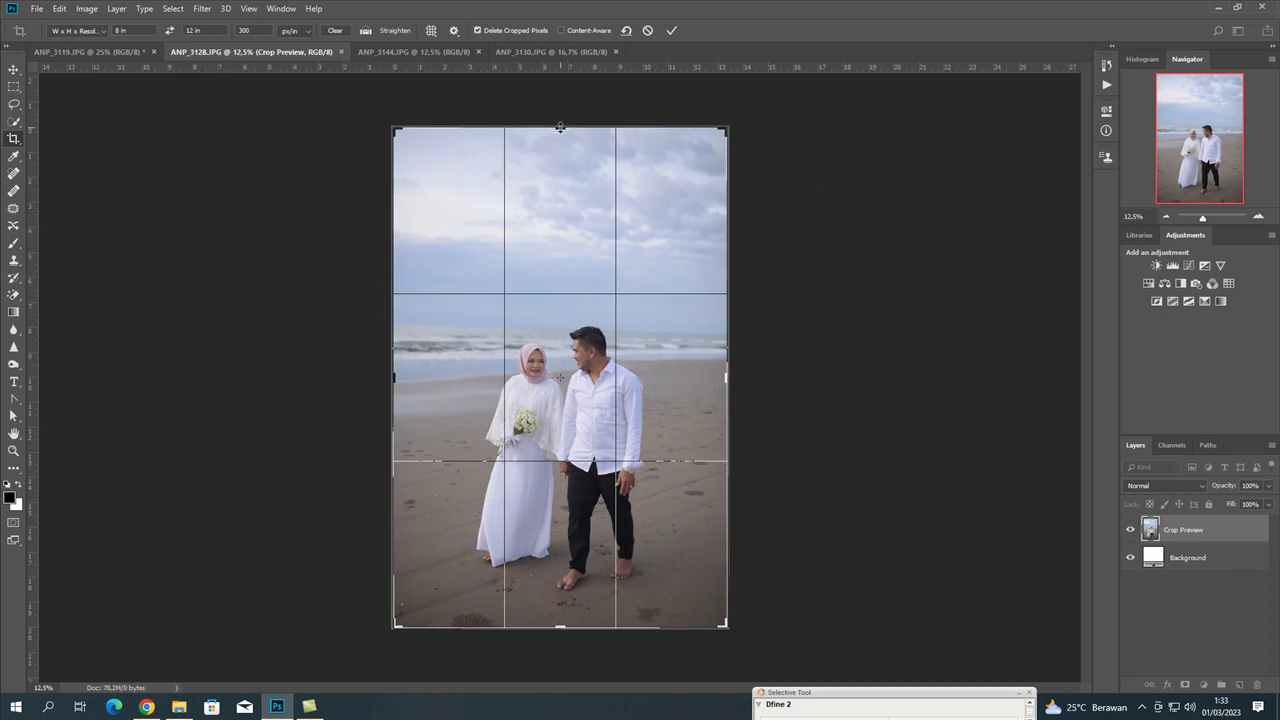
pyautogui.moveTo(560, 129); pyautogui.dragTo(572, 172)
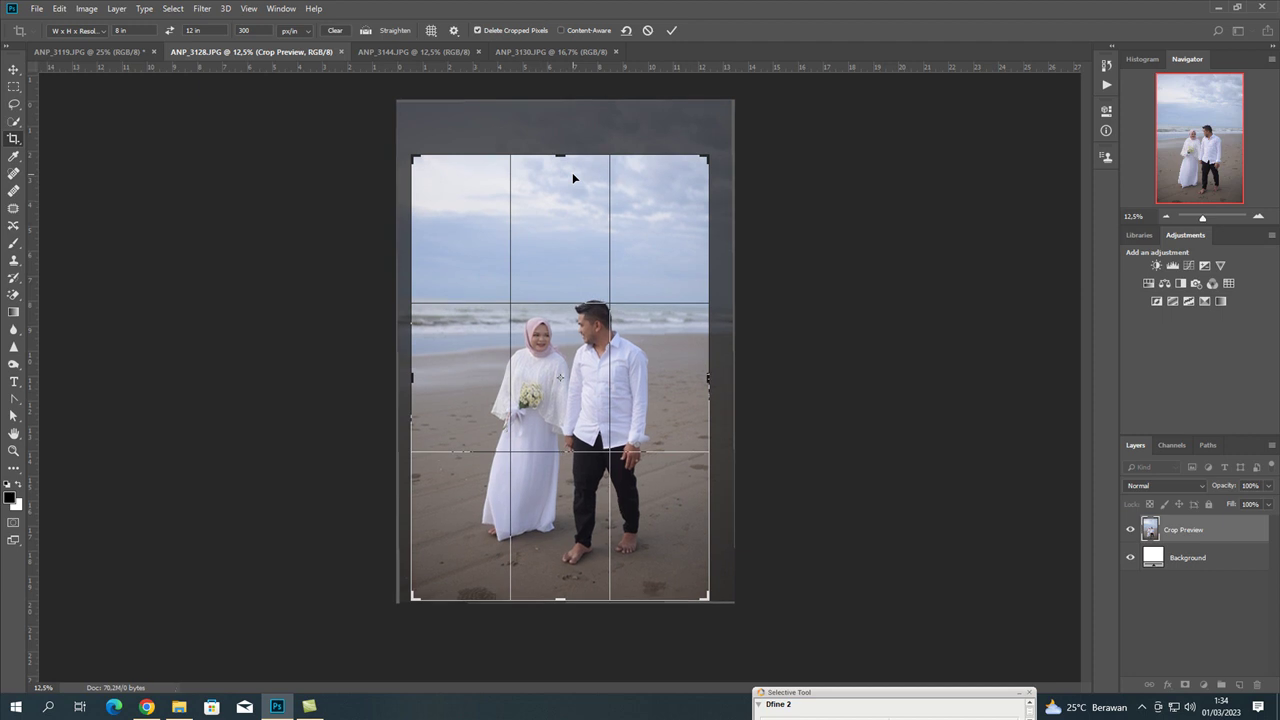
pyautogui.press('Return')
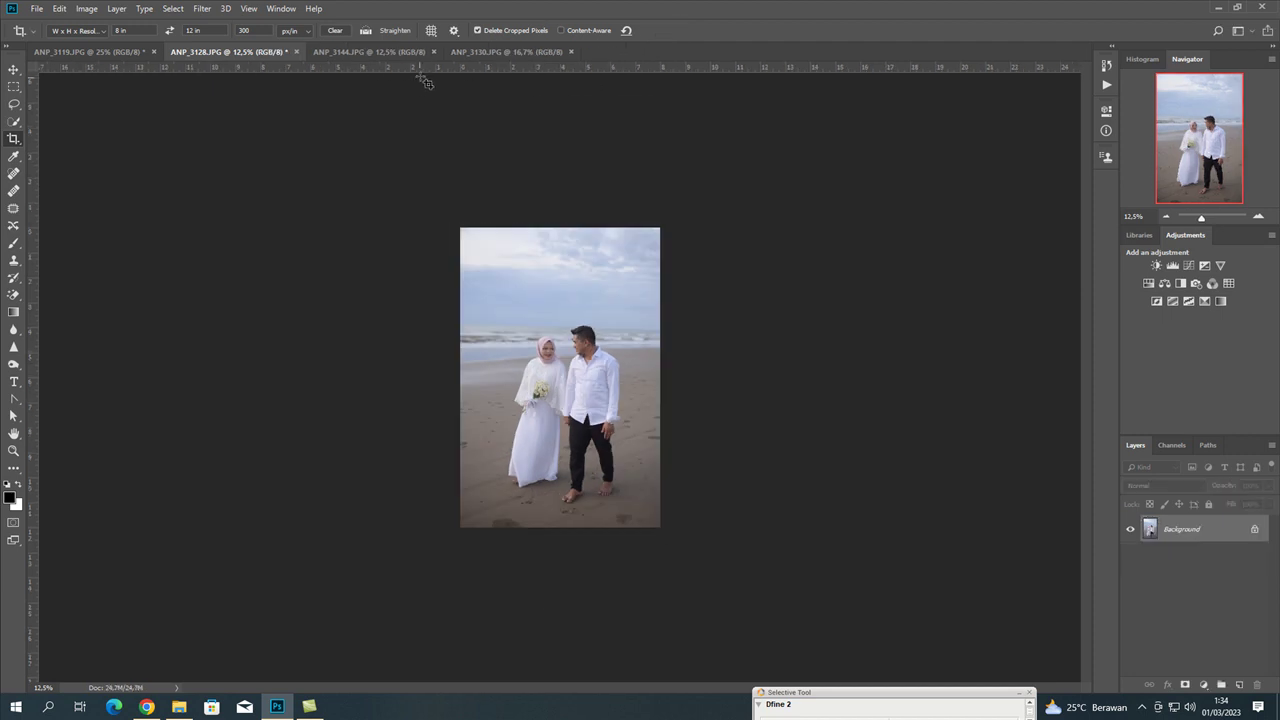
pyautogui.hotkey('ctrl', 'j')
pyautogui.hotkey('ctrl', '+')
pyautogui.hotkey('ctrl', '+')
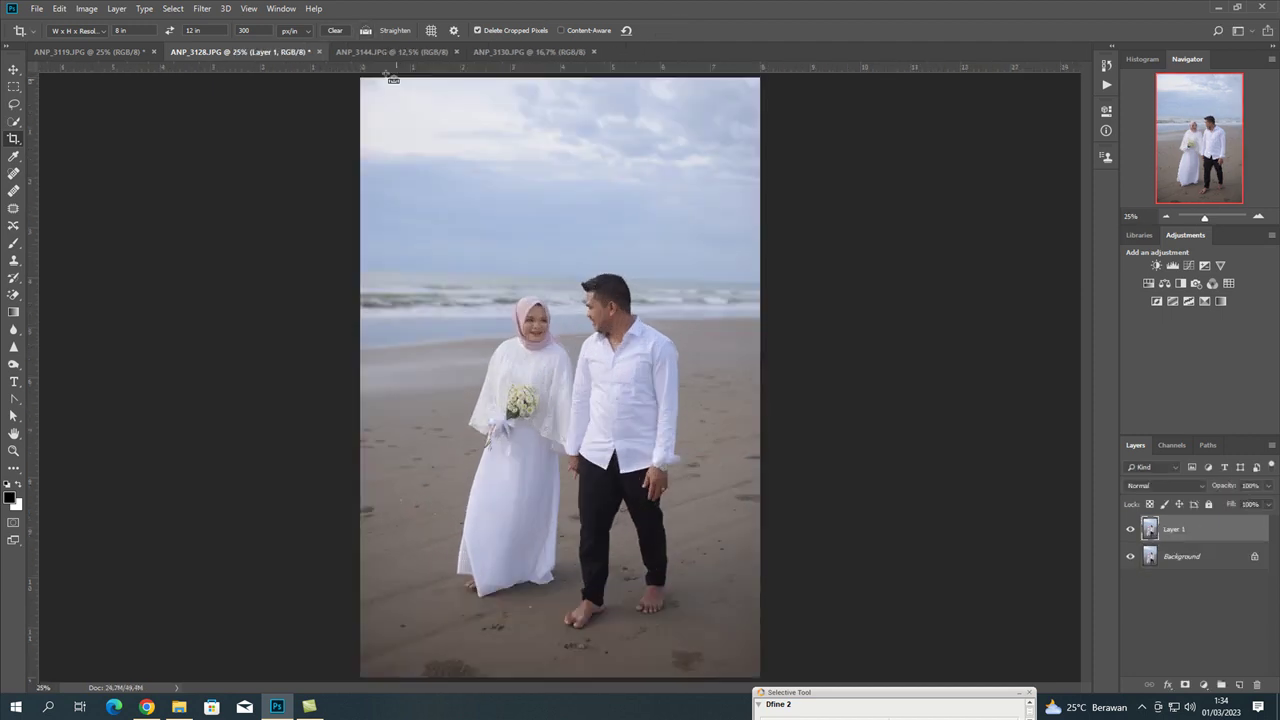
# Open the Camera Raw Filter on the couple photo and load DSC_0260.xmp settings
pyautogui.click(203, 8)
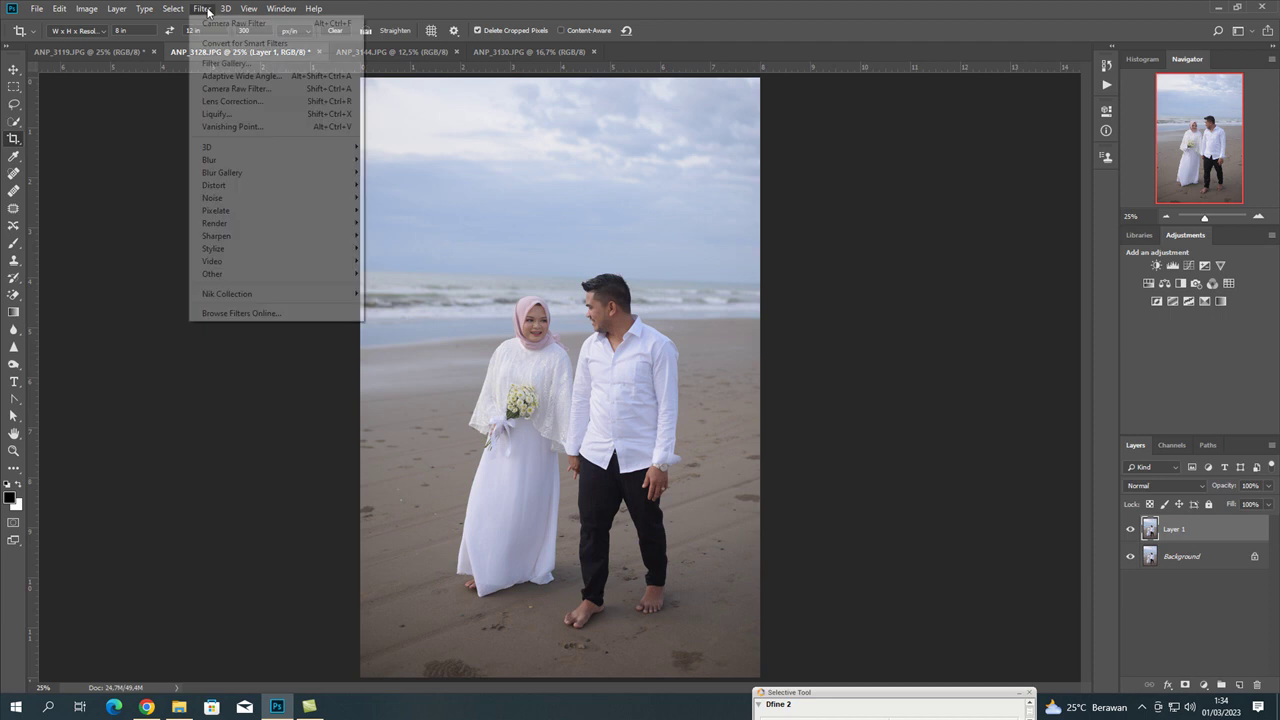
pyautogui.click(240, 88)
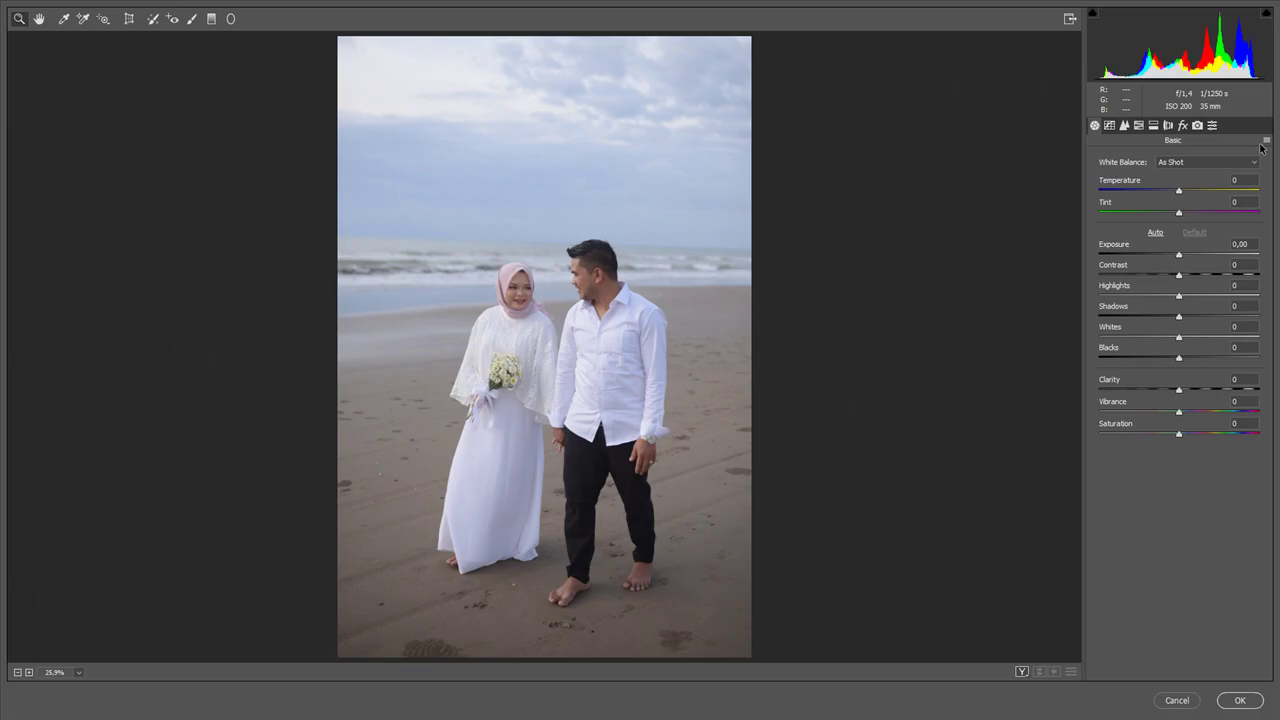
pyautogui.click(1264, 143)
pyautogui.click(1222, 250)
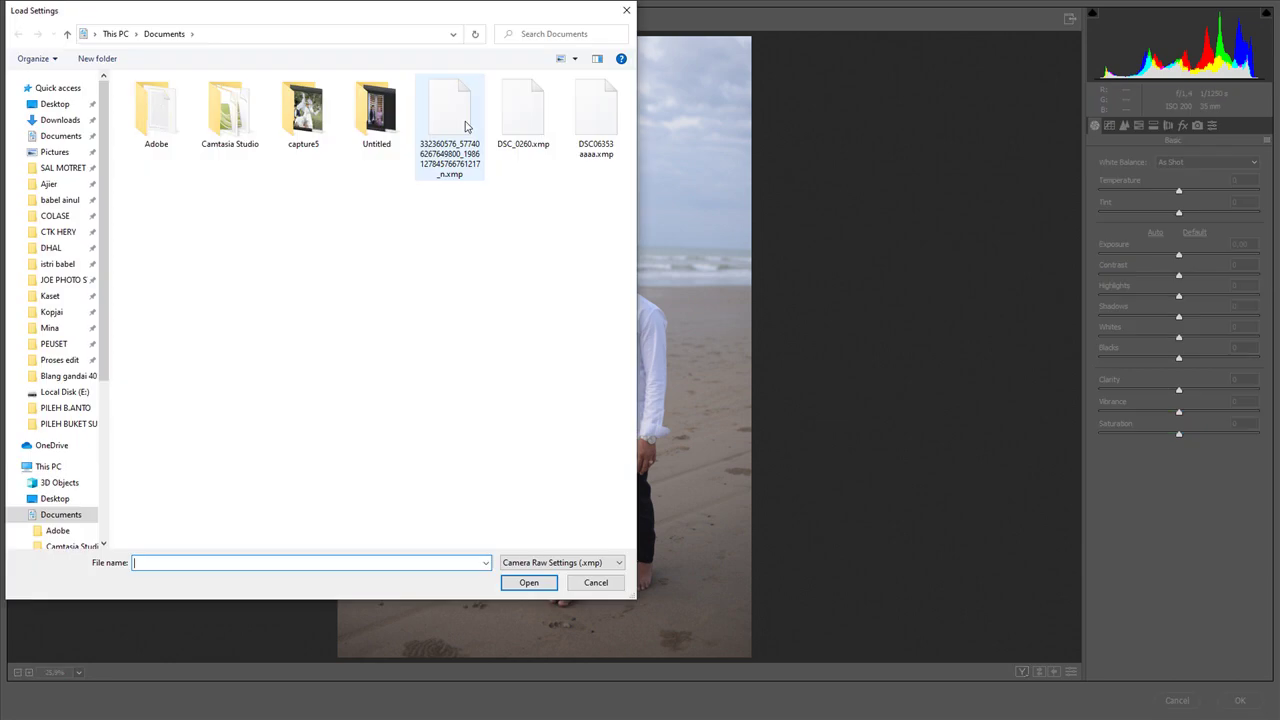
pyautogui.click(523, 112)
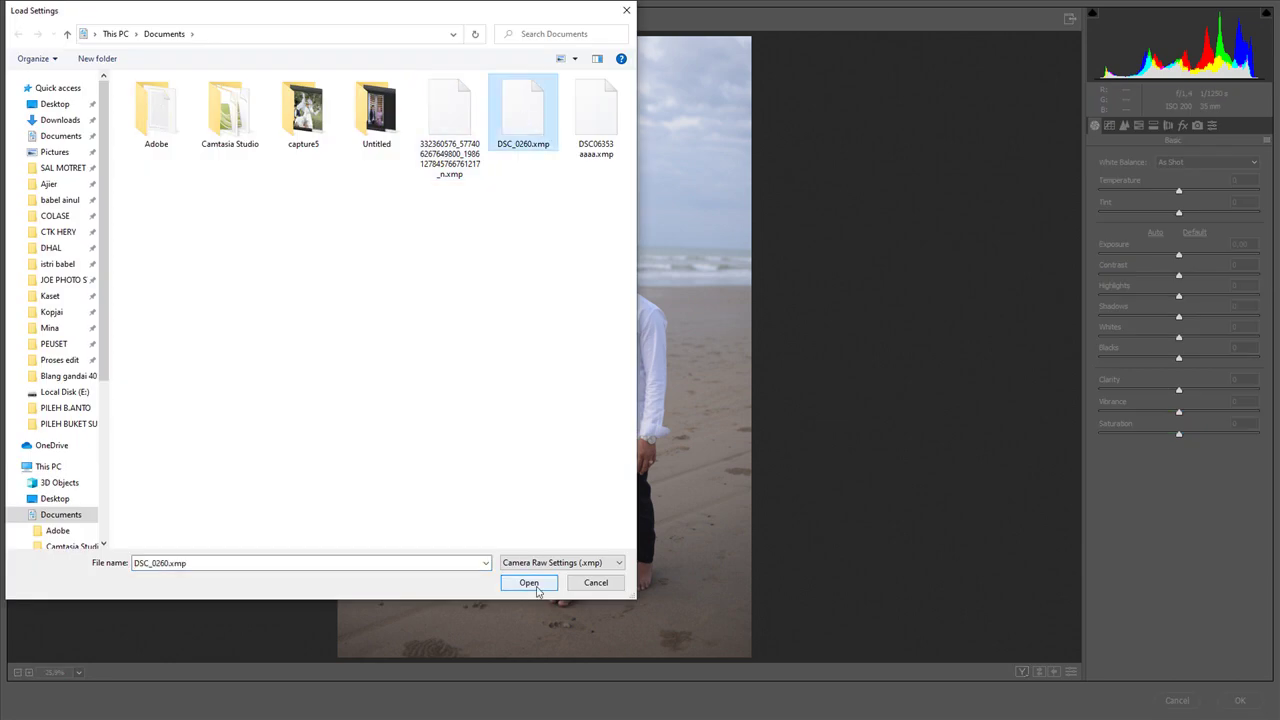
pyautogui.click(529, 582)
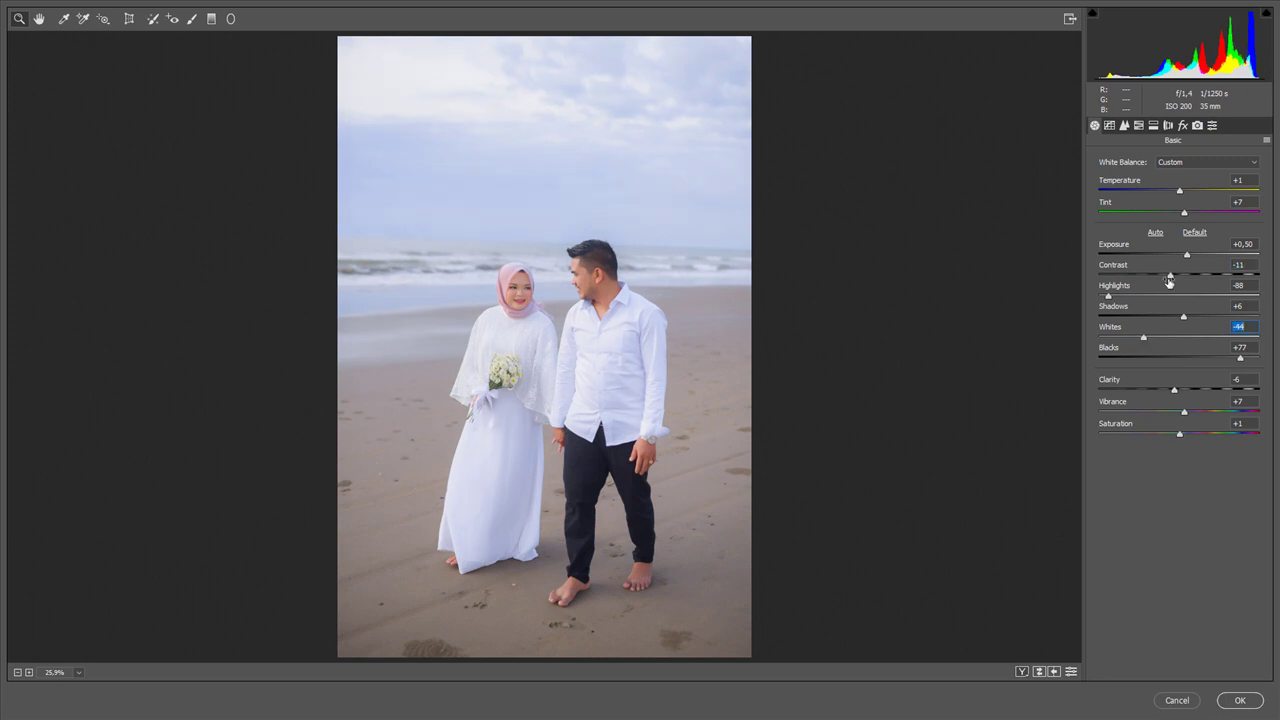
# Nudge exposure to +0,55 and tint to +4 in the Basic panel
pyautogui.click(1188, 258)
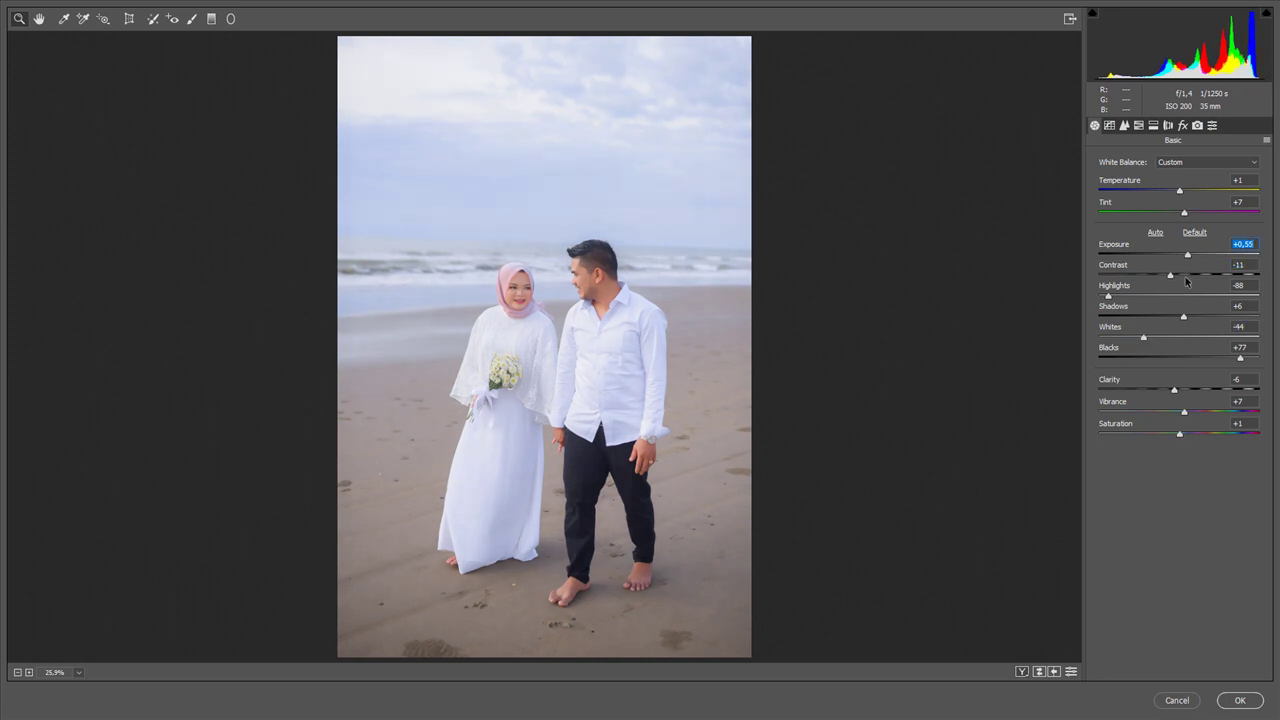
pyautogui.click(1183, 318)
pyautogui.click(1182, 214)
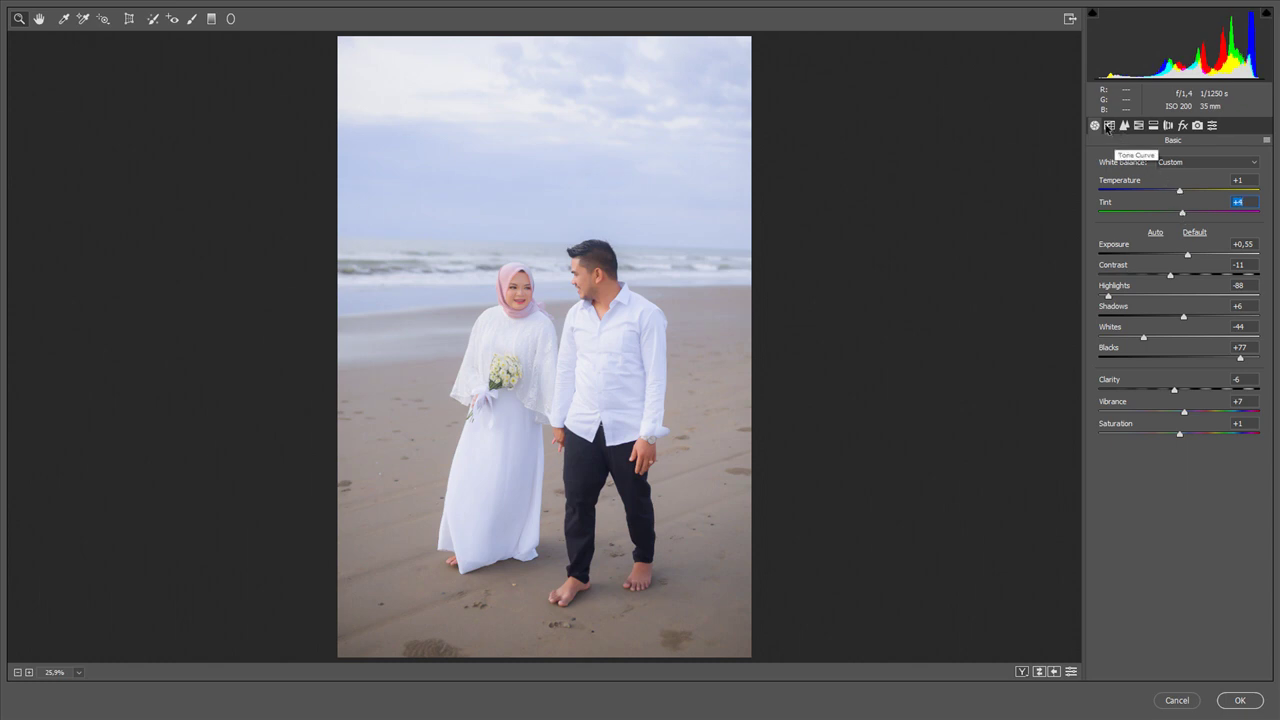
# Rework the RGB point curve, replacing the shadow point and lifting the midtones
pyautogui.click(1109, 127)
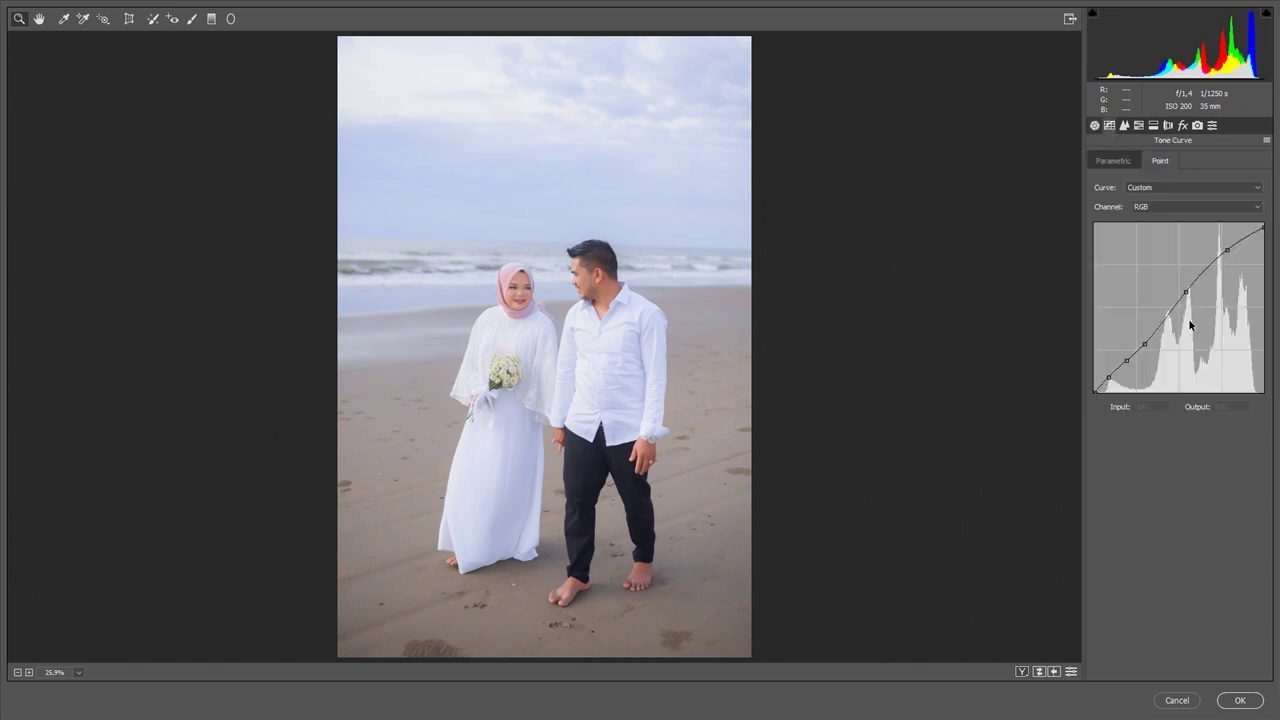
pyautogui.click(1126, 359)
pyautogui.moveTo(1126, 359); pyautogui.dragTo(1125, 360)
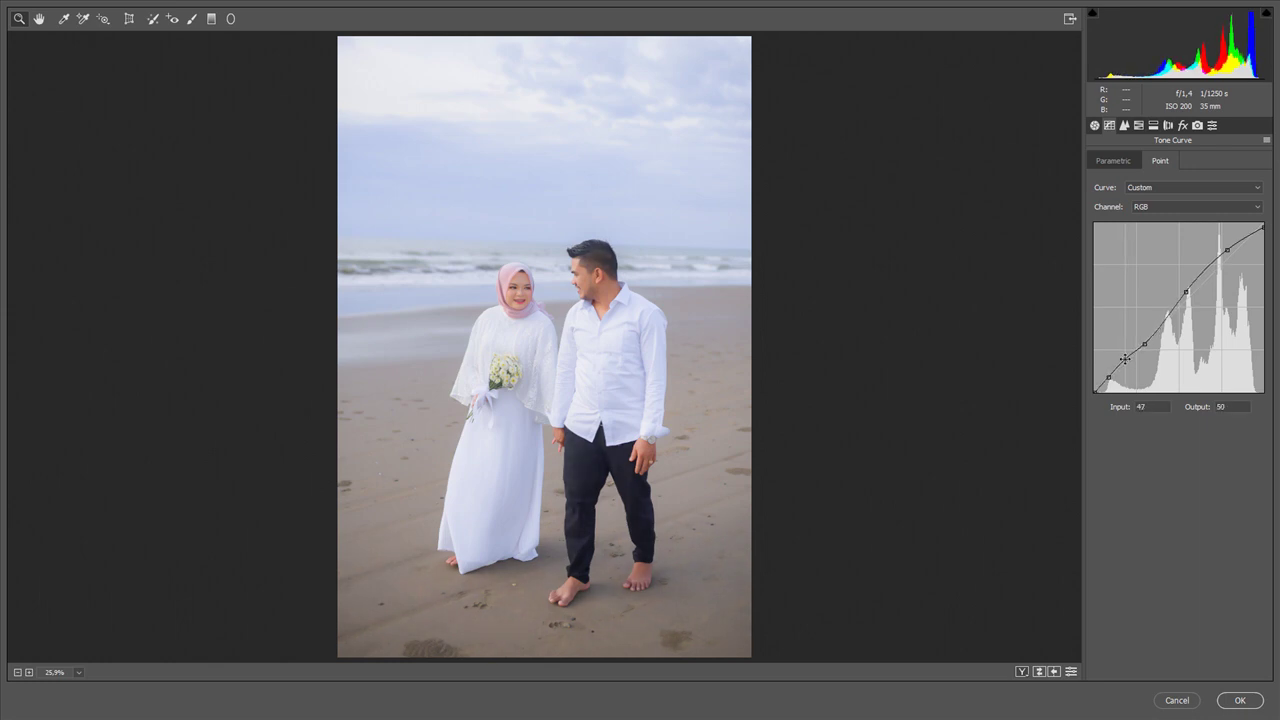
pyautogui.press('Delete')
pyautogui.click(1142, 343)
pyautogui.moveTo(1141, 342); pyautogui.dragTo(1143, 343)
pyautogui.moveTo(1185, 292); pyautogui.dragTo(1181, 291)
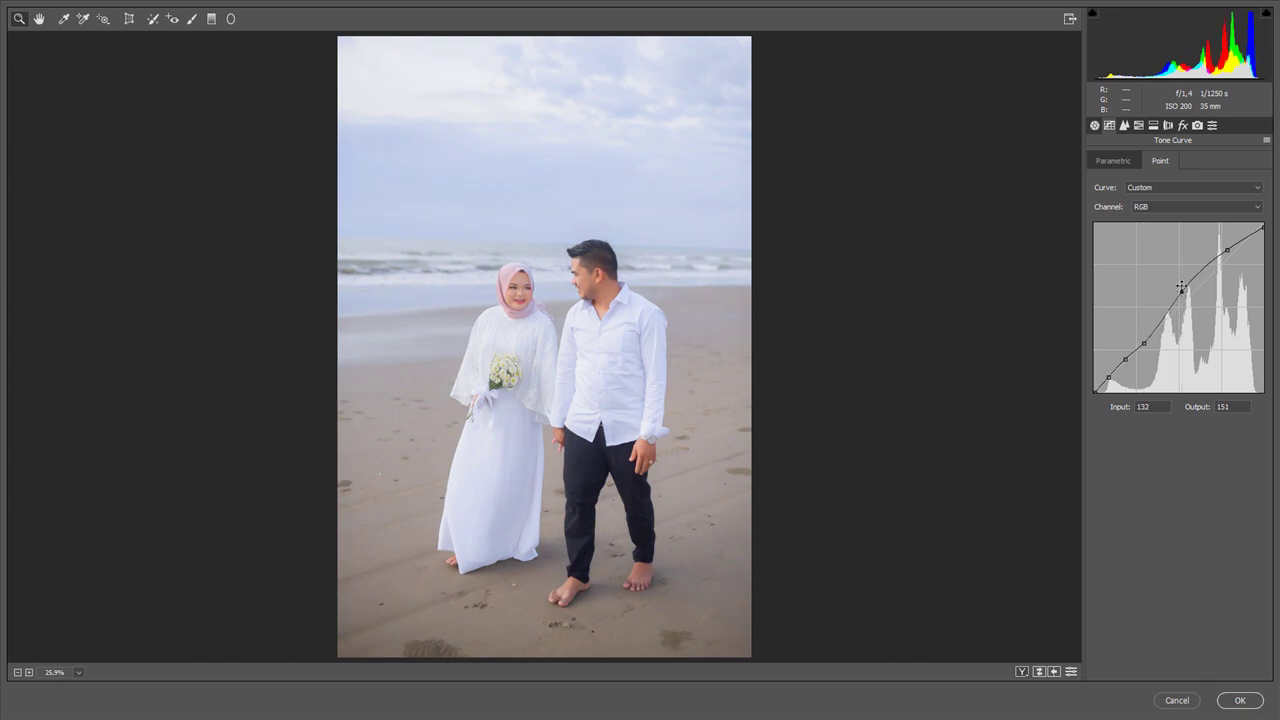
# Raise sharpening amount to 46 and Oranges luminance to +27
pyautogui.click(1124, 126)
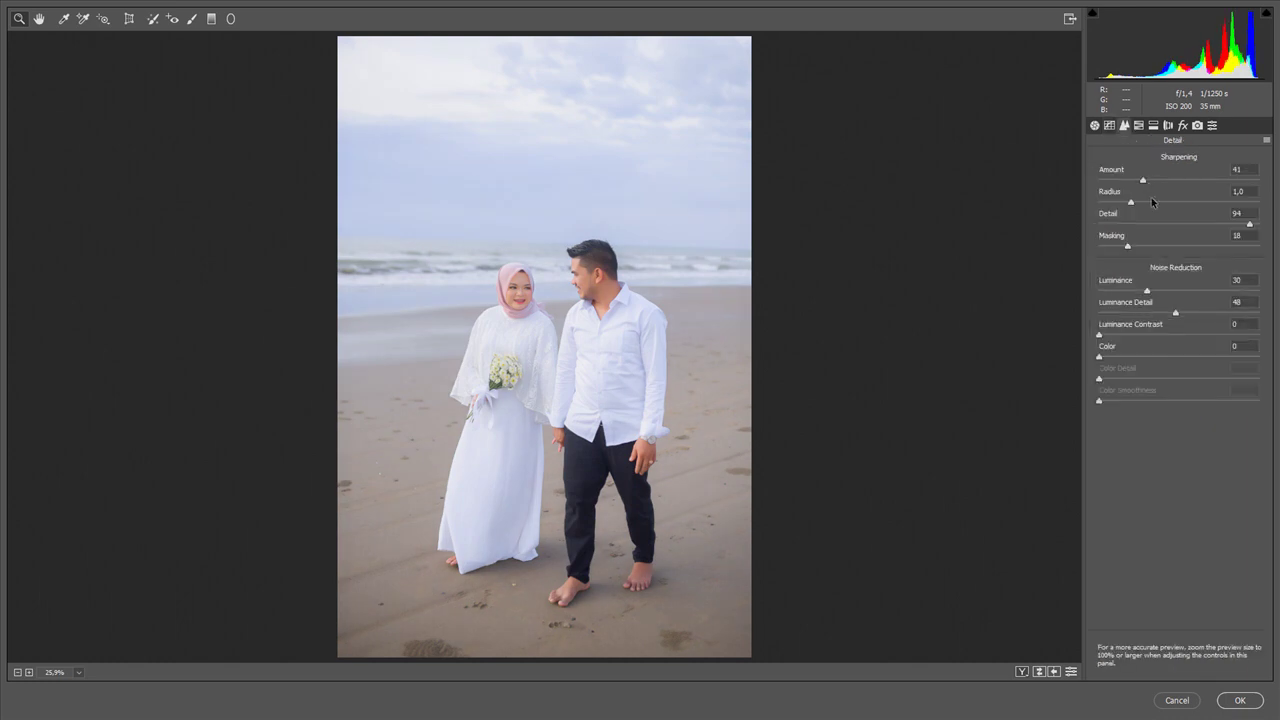
pyautogui.click(1151, 225)
pyautogui.moveTo(1143, 180); pyautogui.dragTo(1148, 182)
pyautogui.hotkey('ctrl', '+')
pyautogui.hotkey('ctrl', '-')
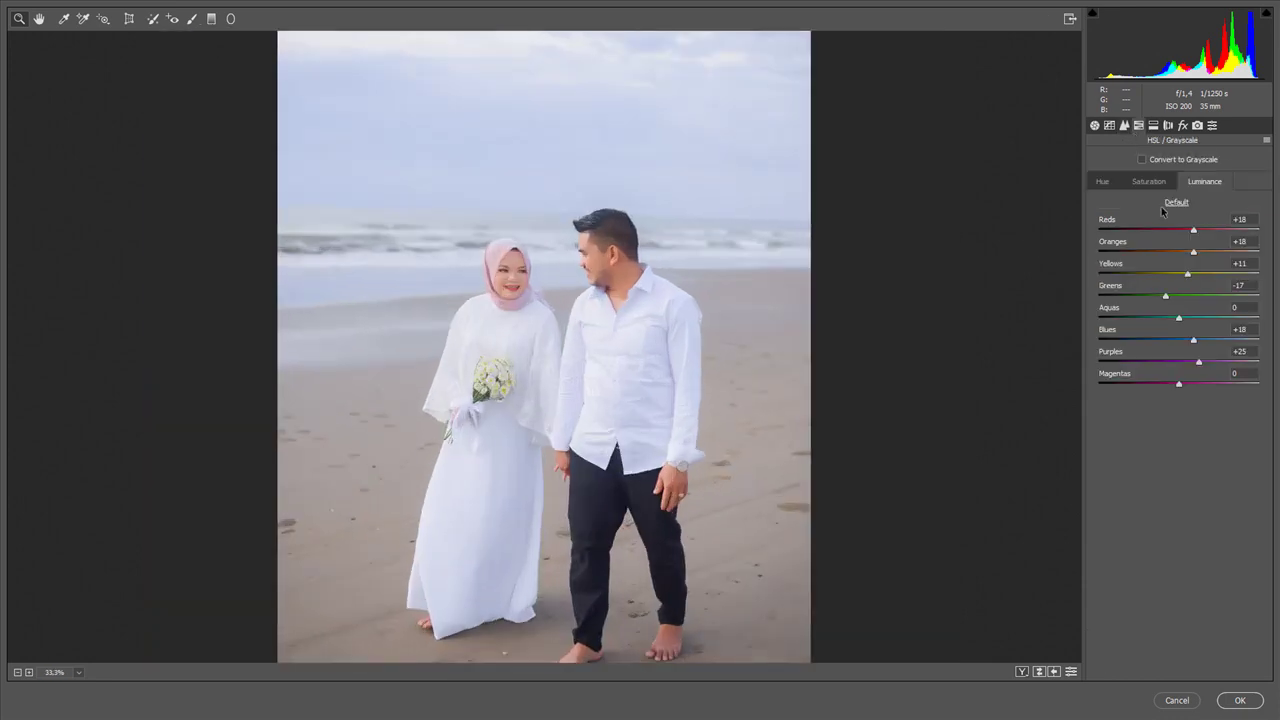
pyautogui.moveTo(1193, 250); pyautogui.dragTo(1200, 256)
# Set split-toning highlight saturation to 8 and apply the Camera Raw grade
pyautogui.click(1153, 125)
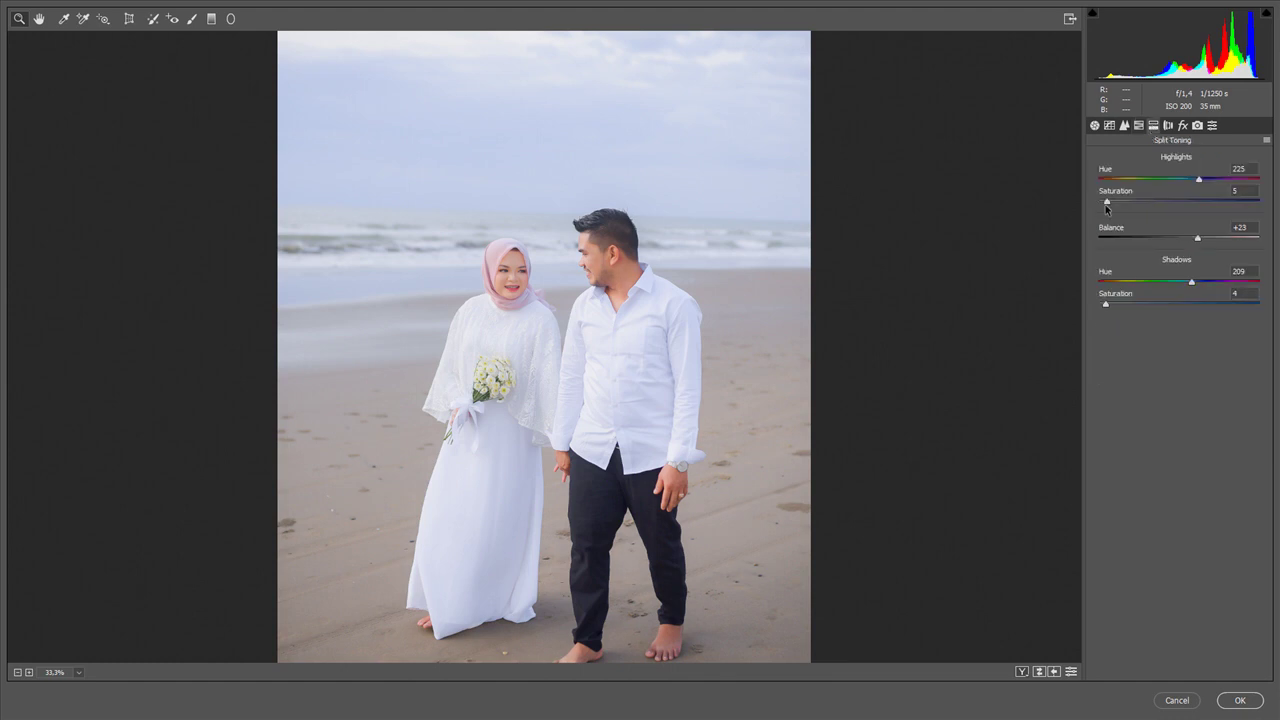
pyautogui.moveTo(1107, 204); pyautogui.dragTo(1108, 204)
pyautogui.moveTo(1108, 204); pyautogui.dragTo(1111, 204)
pyautogui.click(1240, 701)
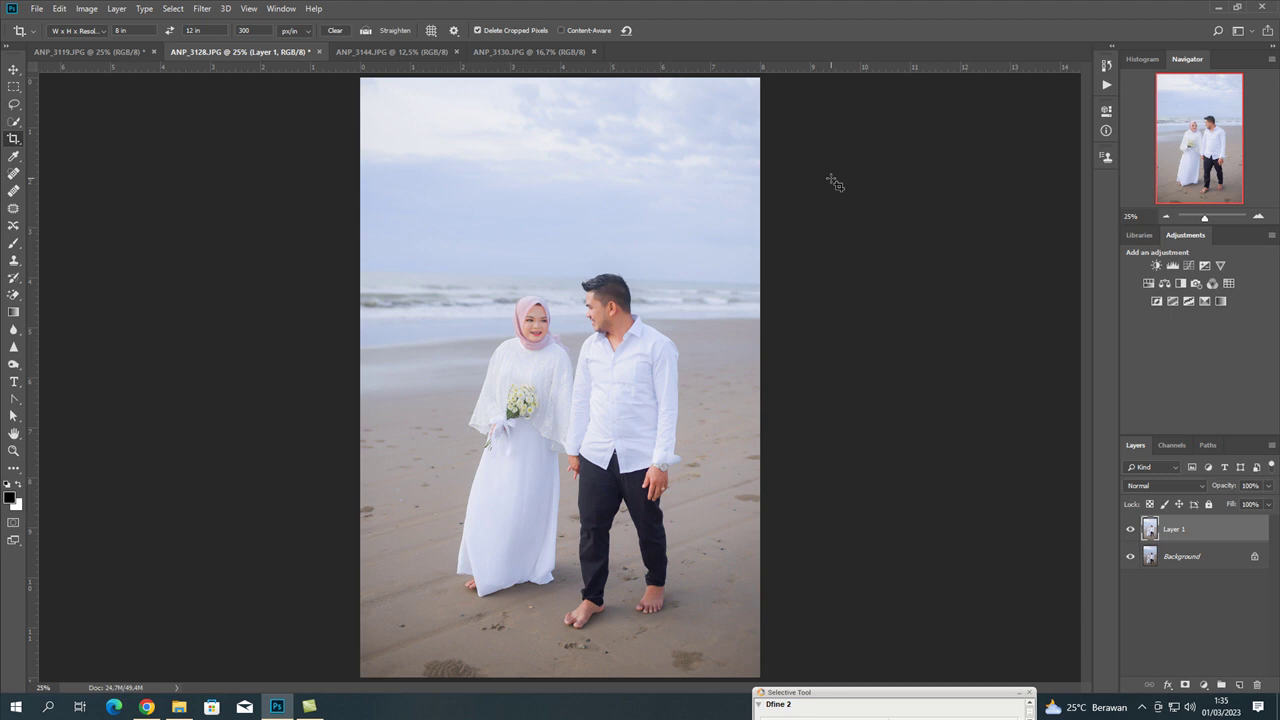
# Crop ANP_3144.JPG to an 8 × 12 in portrait frame around the couple
pyautogui.click(395, 51)
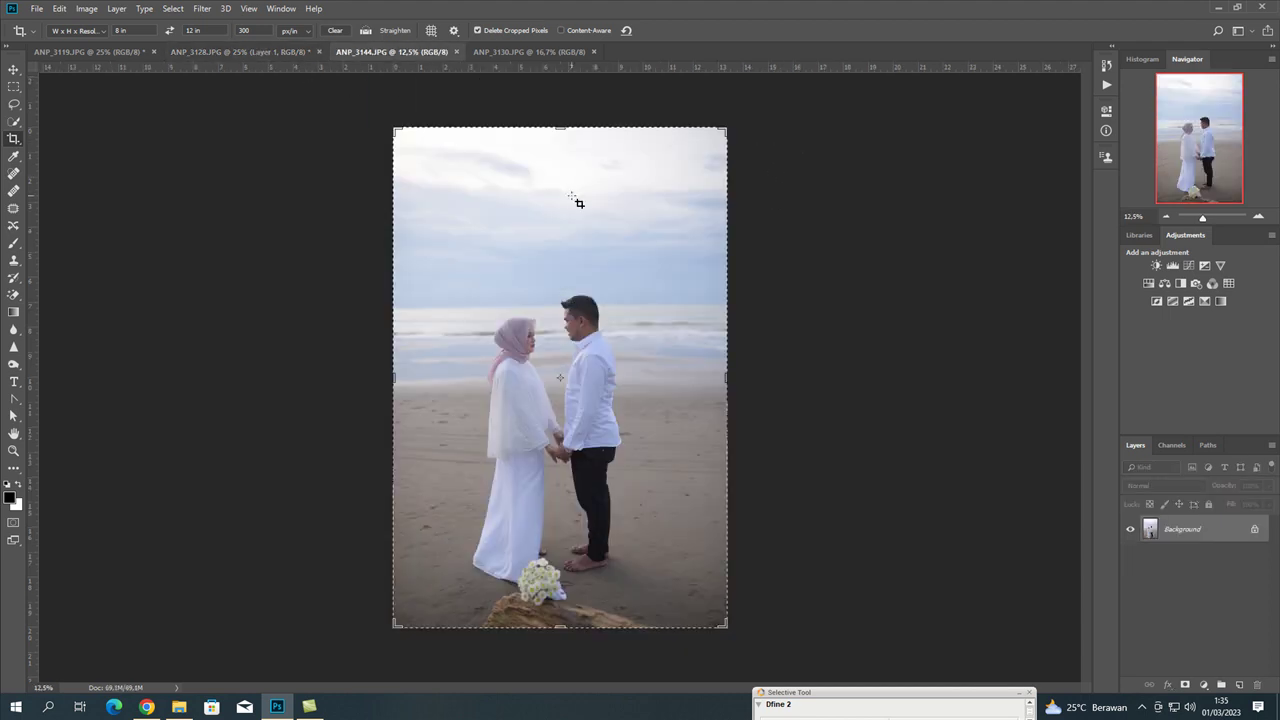
pyautogui.click(612, 228)
pyautogui.moveTo(724, 130); pyautogui.dragTo(710, 133)
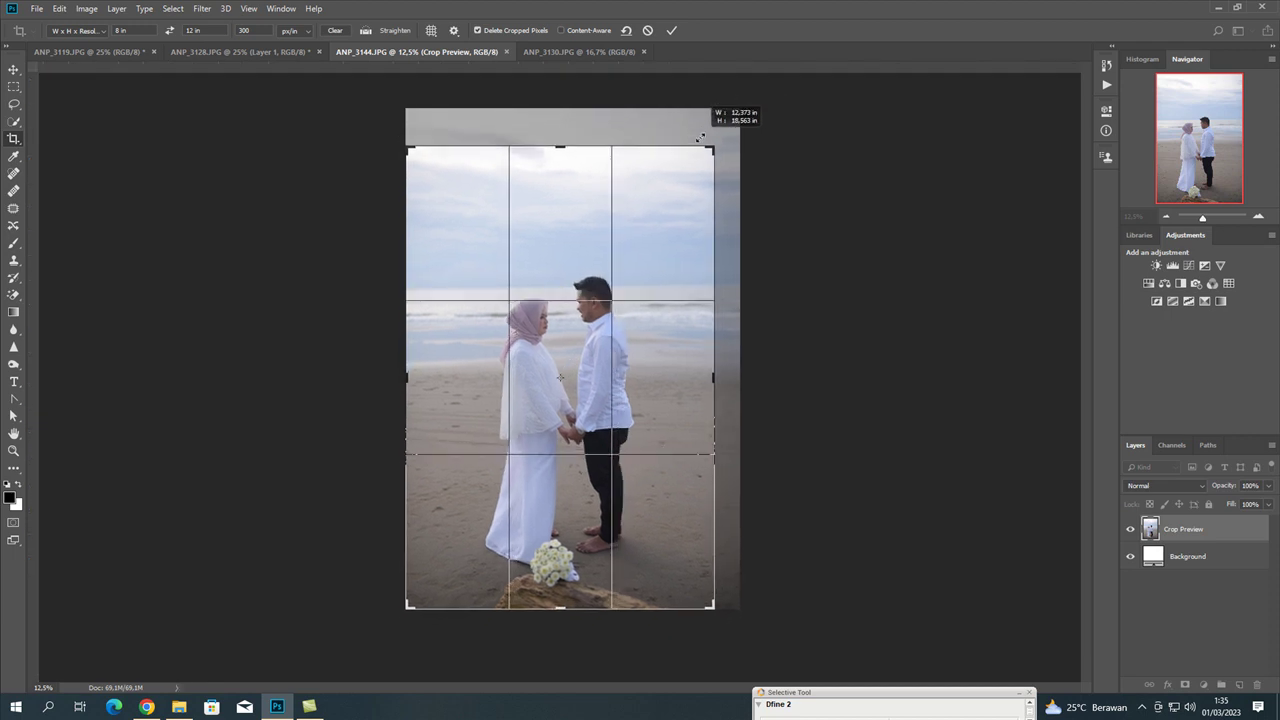
pyautogui.moveTo(710, 133)
pyautogui.mouseDown()
pyautogui.moveTo(698, 133)
pyautogui.moveTo(754, 134)
pyautogui.mouseUp()
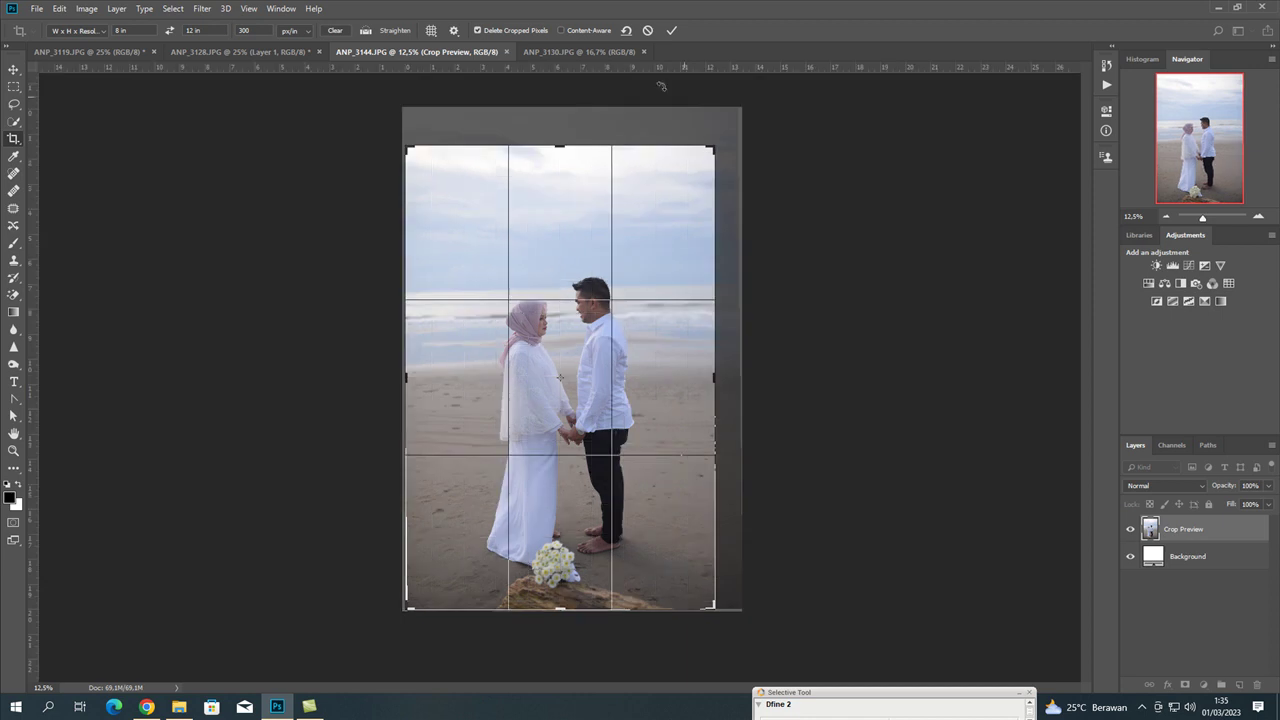
pyautogui.click(672, 31)
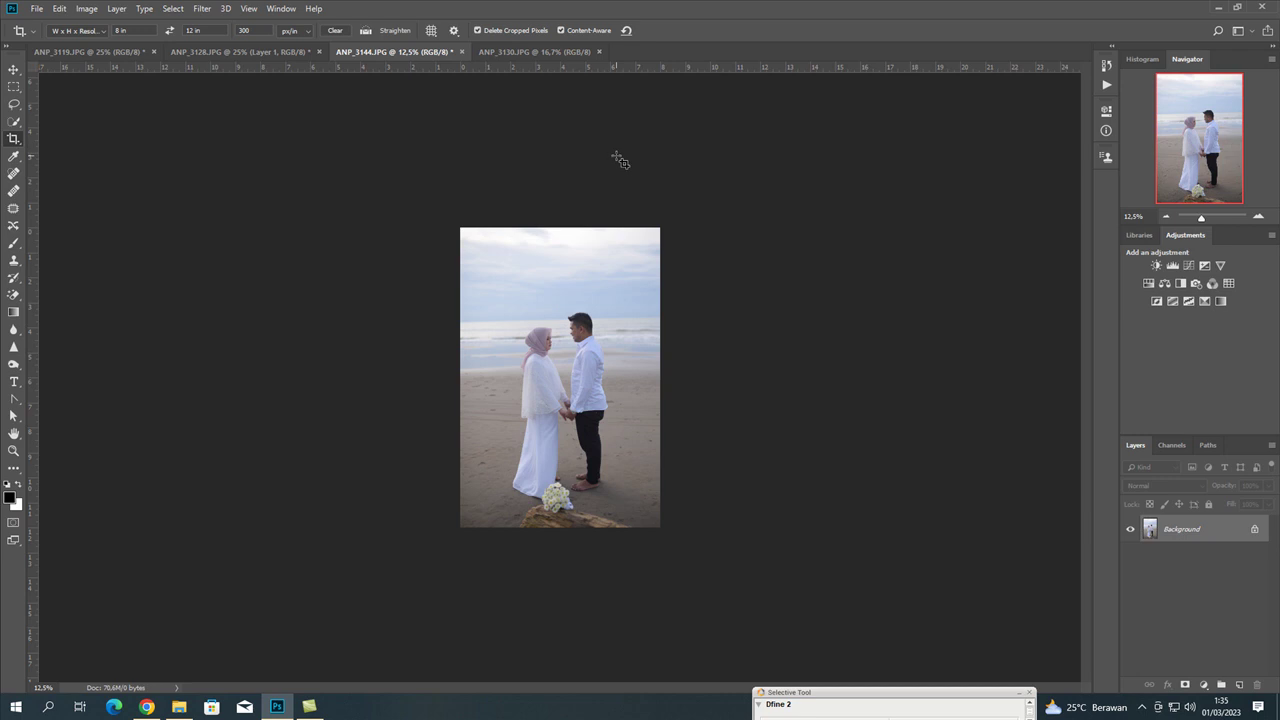
# Duplicate the cropped background onto Layer 1 and zoom in
pyautogui.hotkey('ctrl', 'j')
pyautogui.hotkey('ctrl', '+')
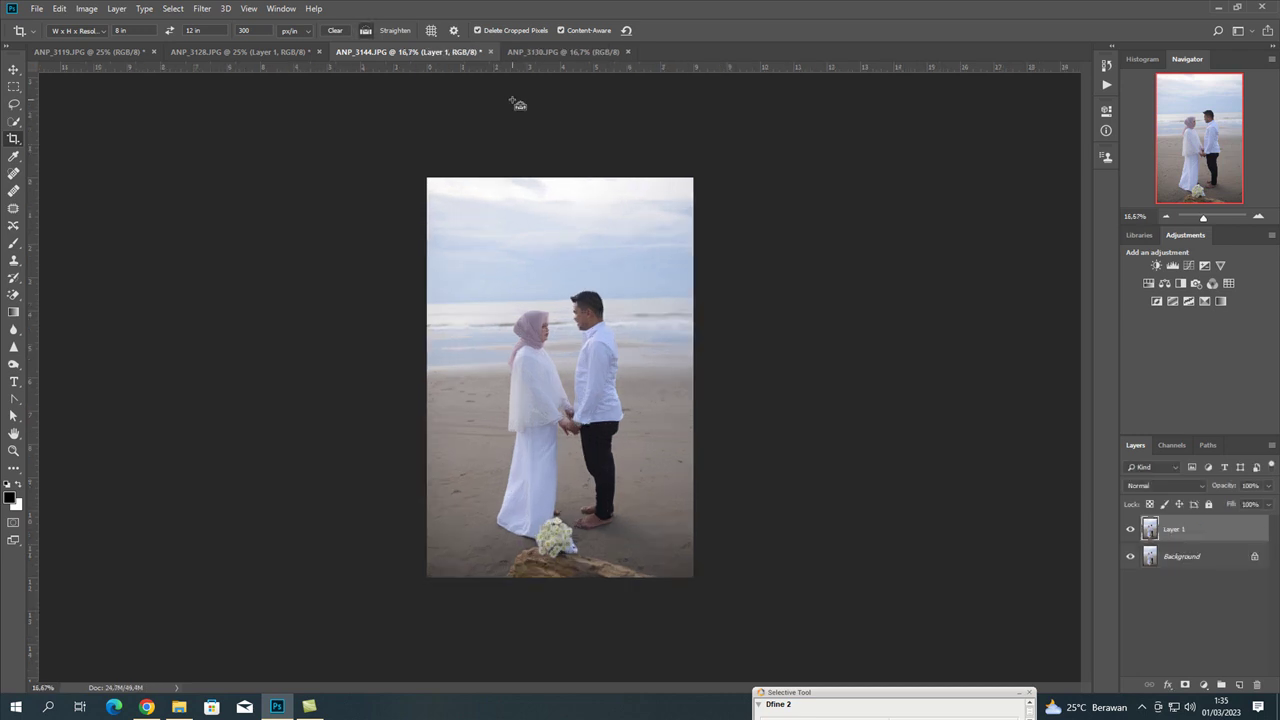
pyautogui.hotkey('ctrl', '+')
# Load the saved DSC_0260.xmp settings into the Camera Raw filter on Layer 1
pyautogui.click(202, 8)
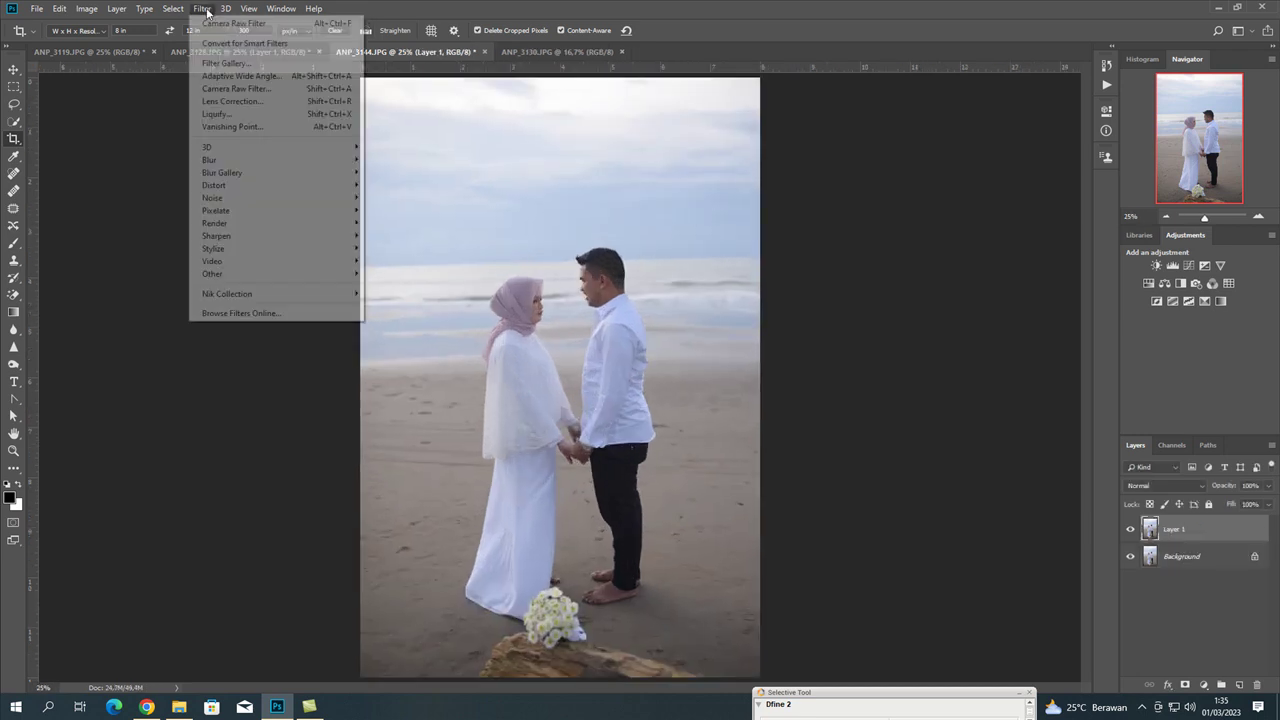
pyautogui.click(235, 89)
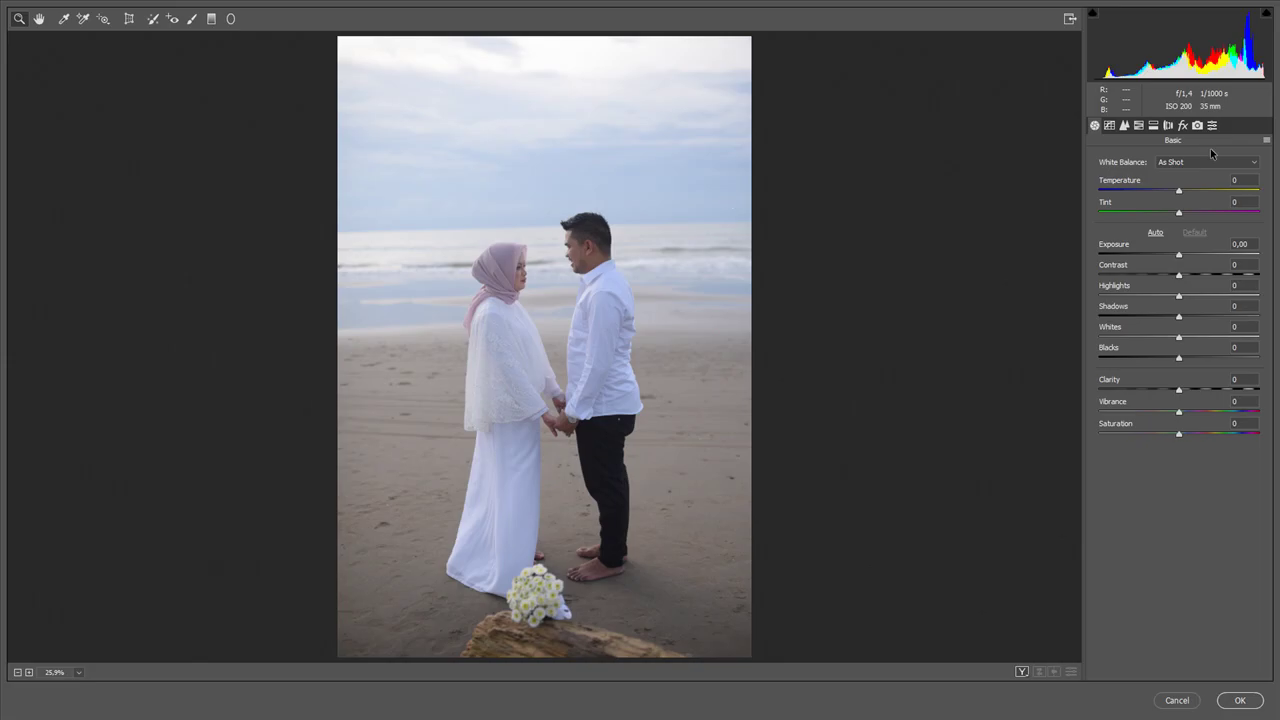
pyautogui.click(1266, 140)
pyautogui.click(1206, 252)
pyautogui.click(522, 112)
pyautogui.click(528, 582)
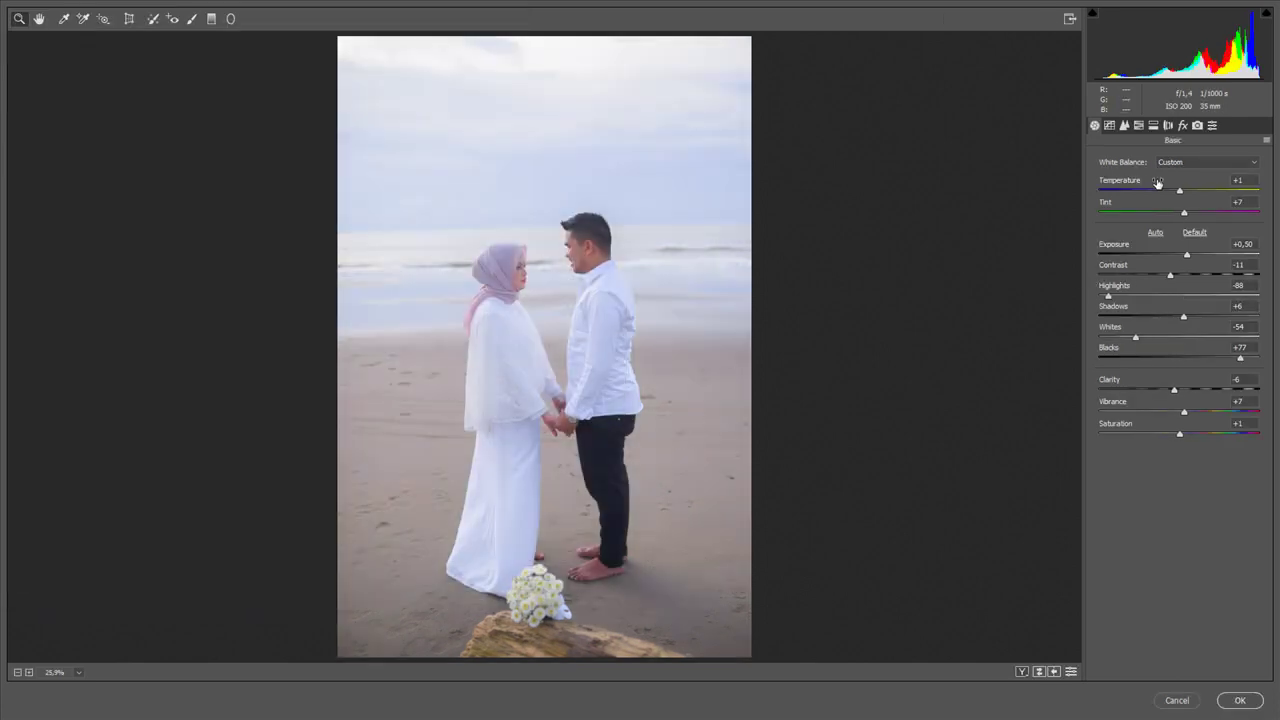
# Lower tint, set exposure +0,65, adjust whites, contrast -16 and clarity -8
pyautogui.moveTo(1184, 214); pyautogui.dragTo(1180, 194)
pyautogui.moveTo(1186, 255); pyautogui.dragTo(1187, 258)
pyautogui.moveTo(1136, 338); pyautogui.dragTo(1145, 338)
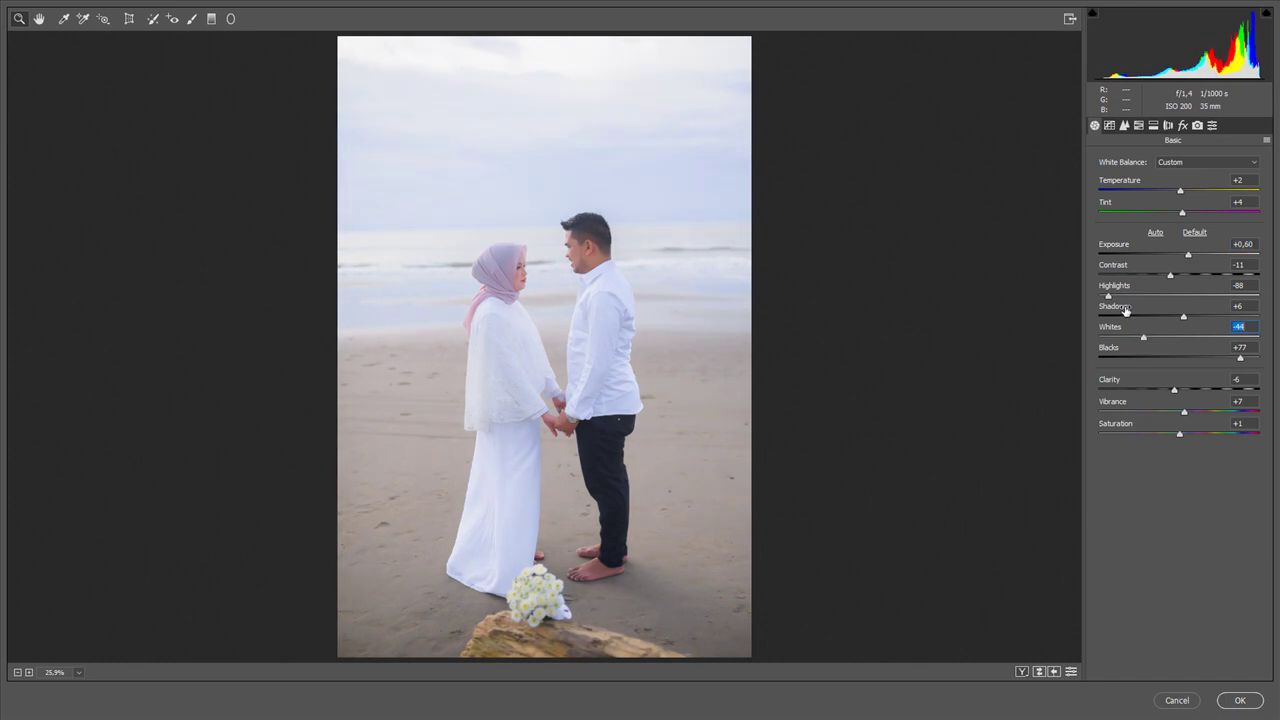
pyautogui.click(1171, 277)
pyautogui.moveTo(1170, 280); pyautogui.dragTo(1167, 280)
pyautogui.click(1188, 255)
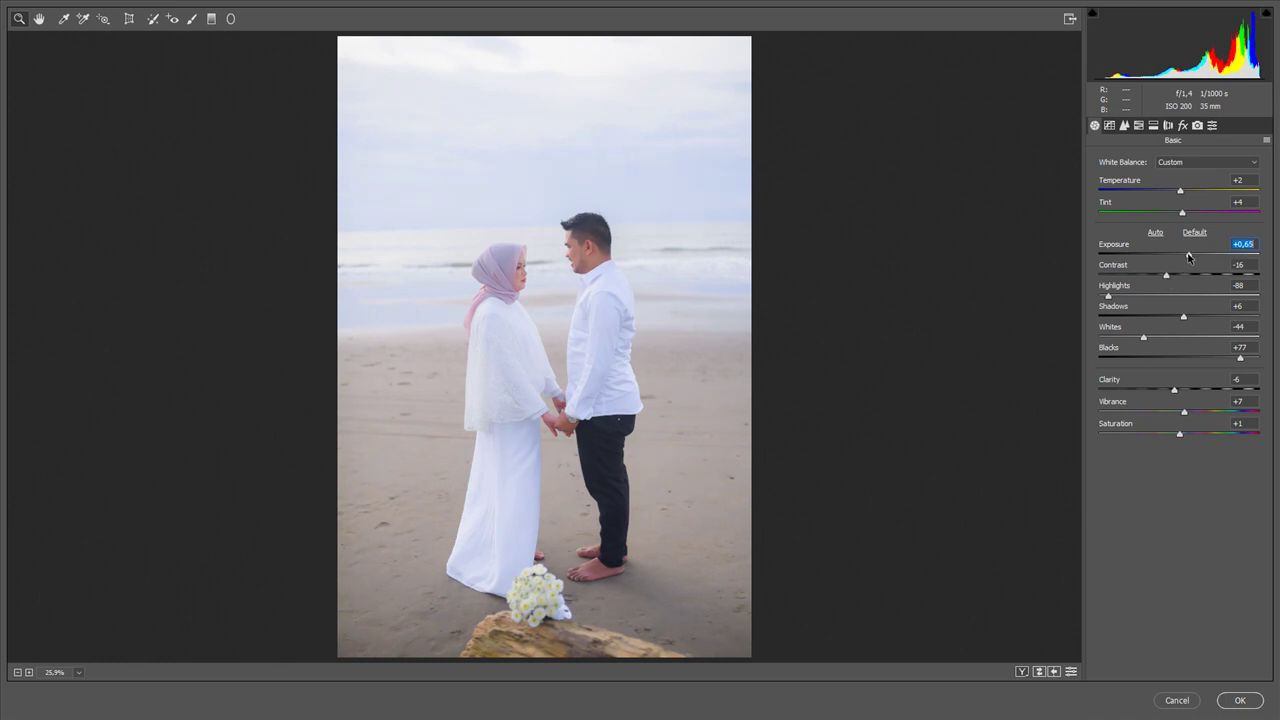
pyautogui.click(1173, 389)
# Reshape the point tone curve with adjusted shadow, midtone and highlight points
pyautogui.click(1110, 126)
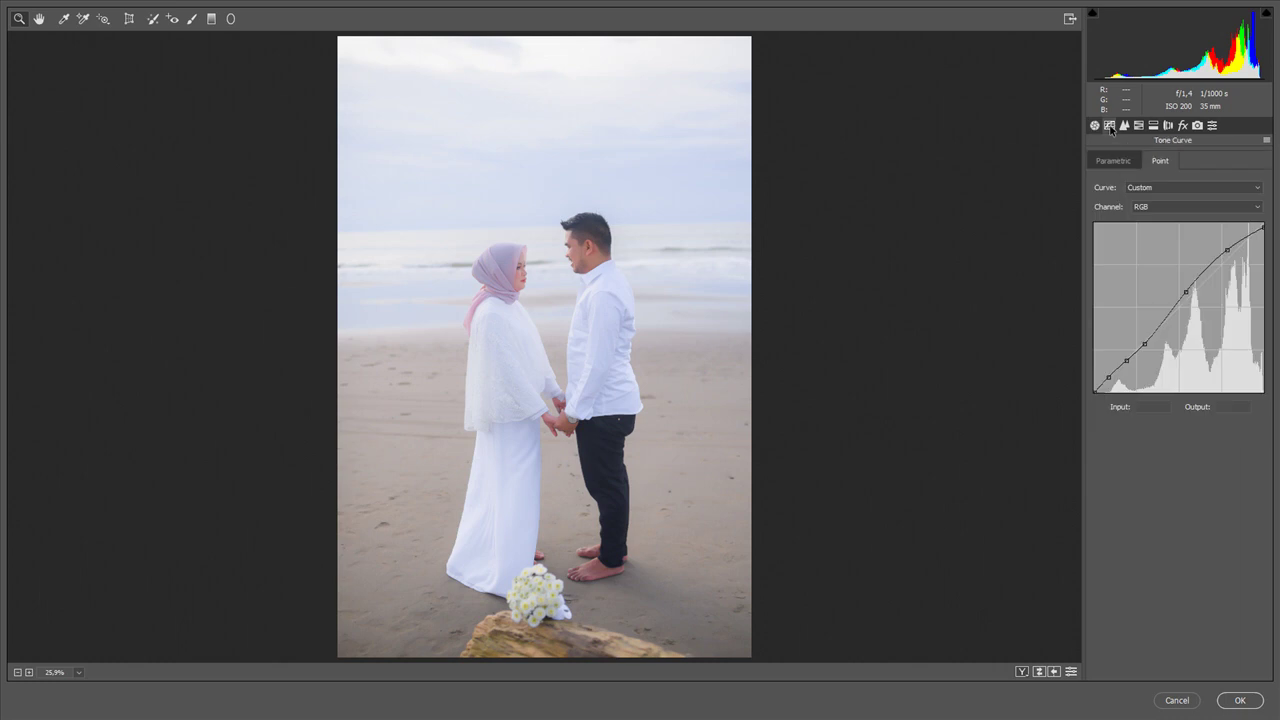
pyautogui.click(1125, 359)
pyautogui.moveTo(1125, 359); pyautogui.dragTo(1127, 361)
pyautogui.click(1143, 342)
pyautogui.moveTo(1125, 363); pyautogui.dragTo(1126, 361)
pyautogui.click(1185, 291)
pyautogui.moveTo(1185, 291); pyautogui.dragTo(1183, 295)
pyautogui.moveTo(1227, 249); pyautogui.dragTo(1224, 250)
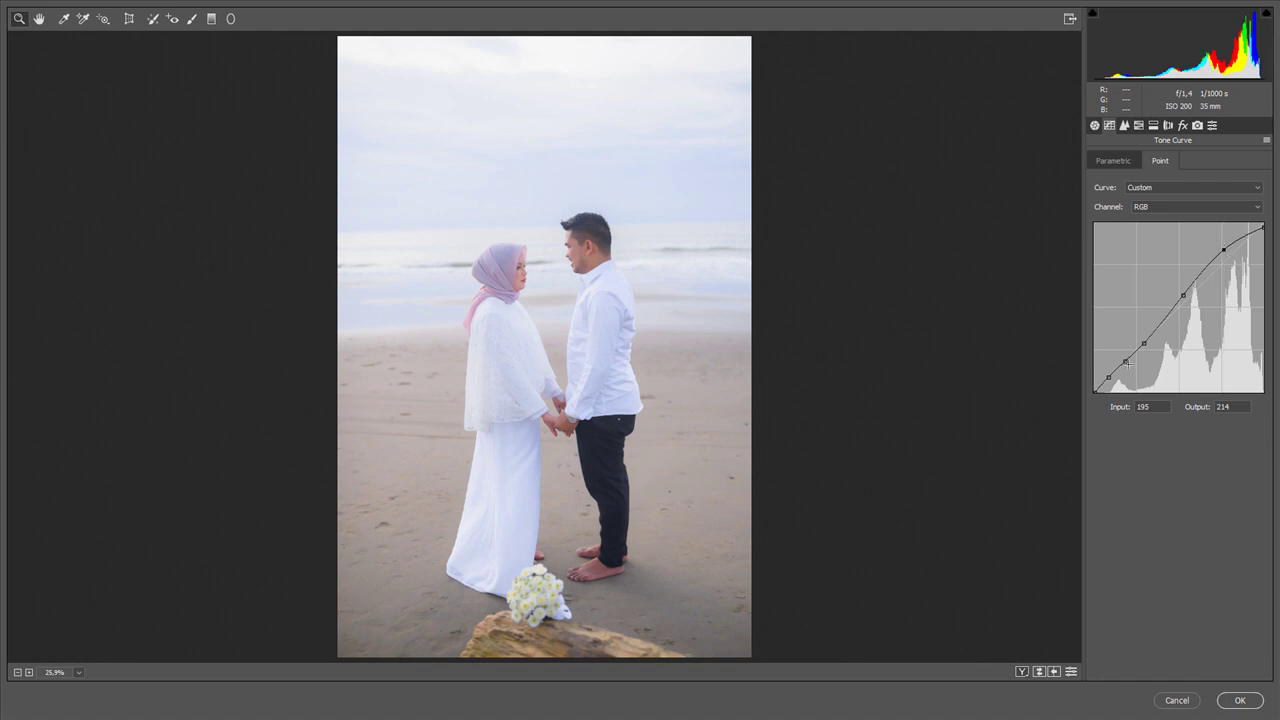
pyautogui.moveTo(1127, 362); pyautogui.dragTo(1126, 362)
# Pull the parametric curve Shadows down to about -57
pyautogui.click(1125, 161)
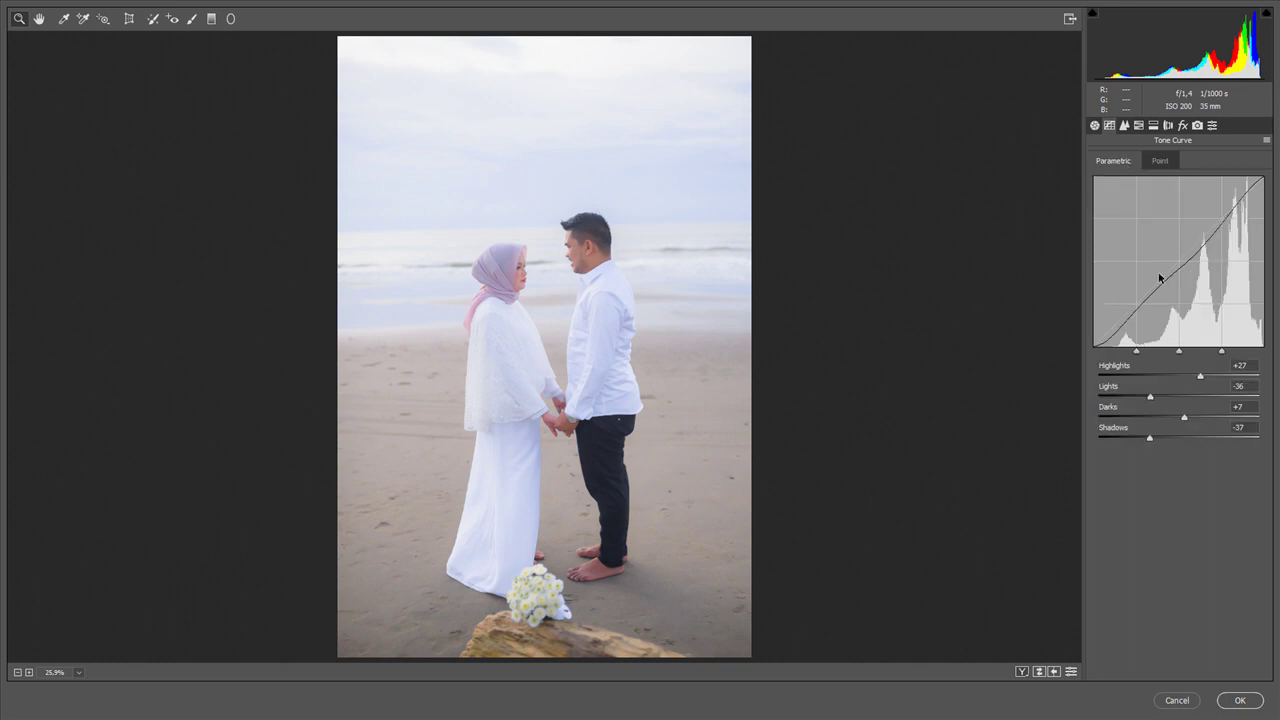
pyautogui.click(1149, 439)
pyautogui.moveTo(1148, 438)
pyautogui.mouseDown()
pyautogui.moveTo(1132, 438)
pyautogui.moveTo(1185, 417)
pyautogui.moveTo(1154, 398)
pyautogui.mouseUp()
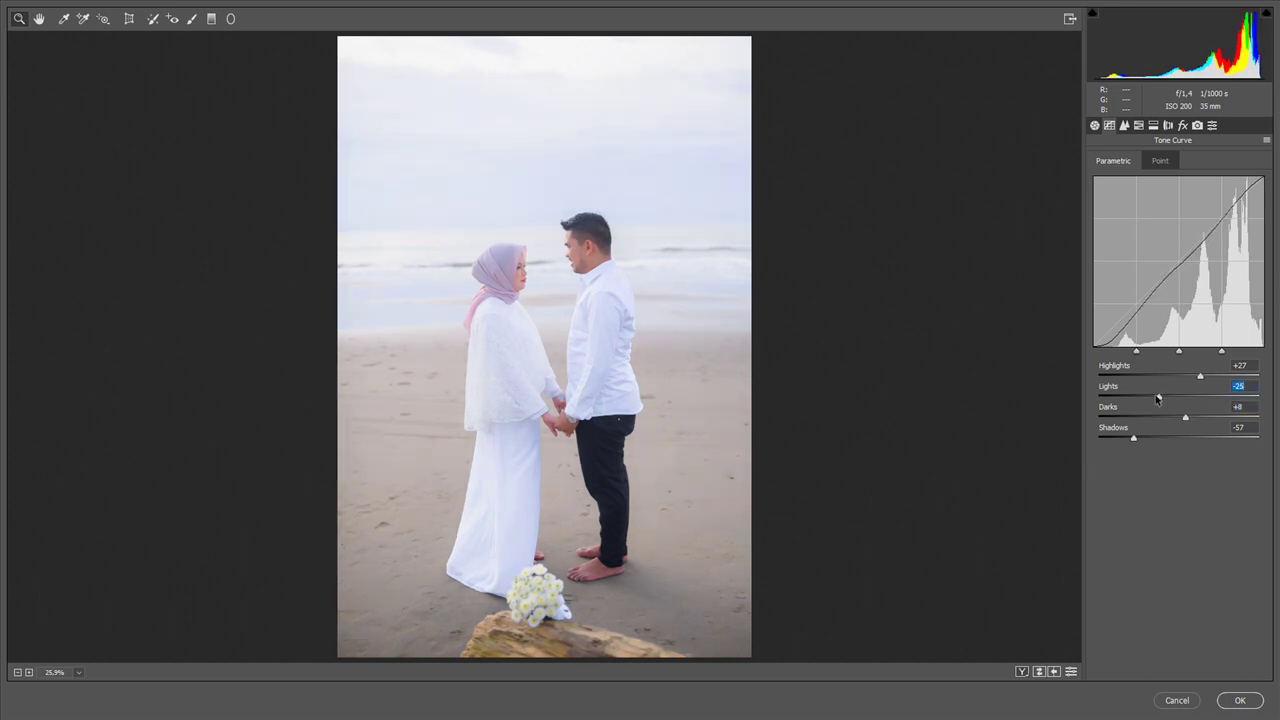
# Set contrast -8, whites -63, blacks +67, shadows +18 and sharpening Amount 50
pyautogui.click(1095, 125)
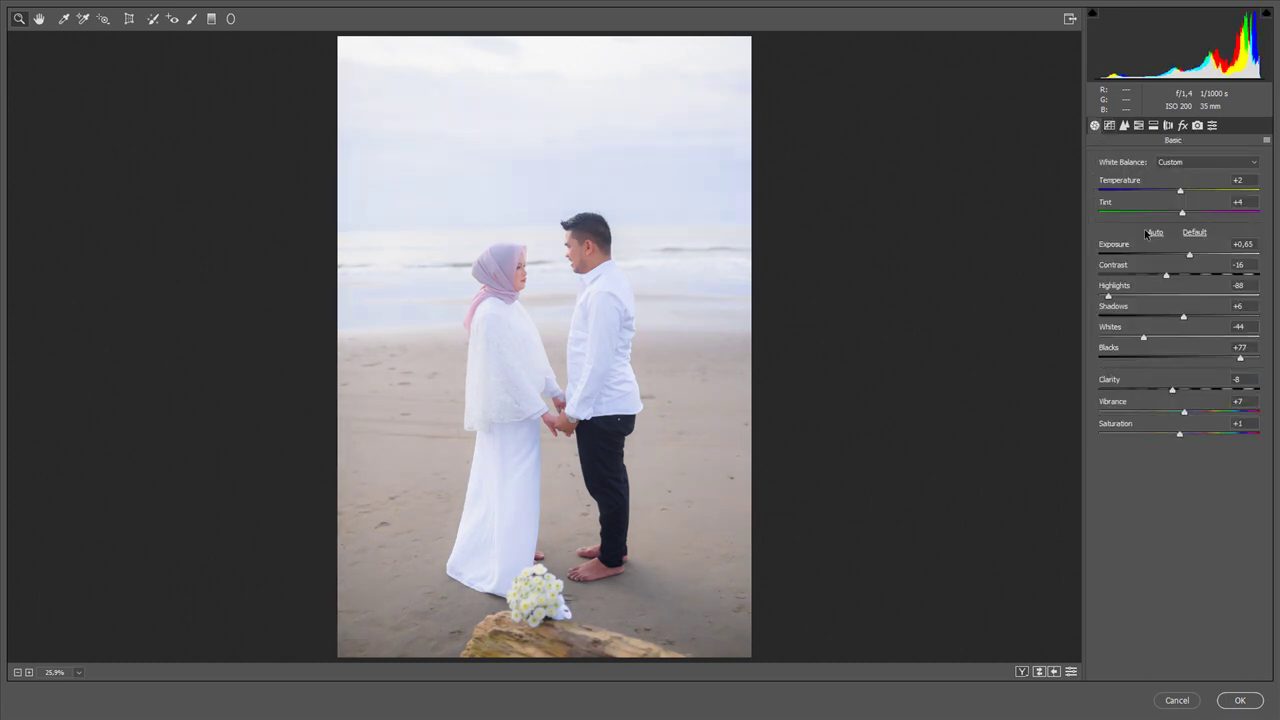
pyautogui.moveTo(1165, 276); pyautogui.dragTo(1171, 278)
pyautogui.moveTo(1143, 337); pyautogui.dragTo(1131, 338)
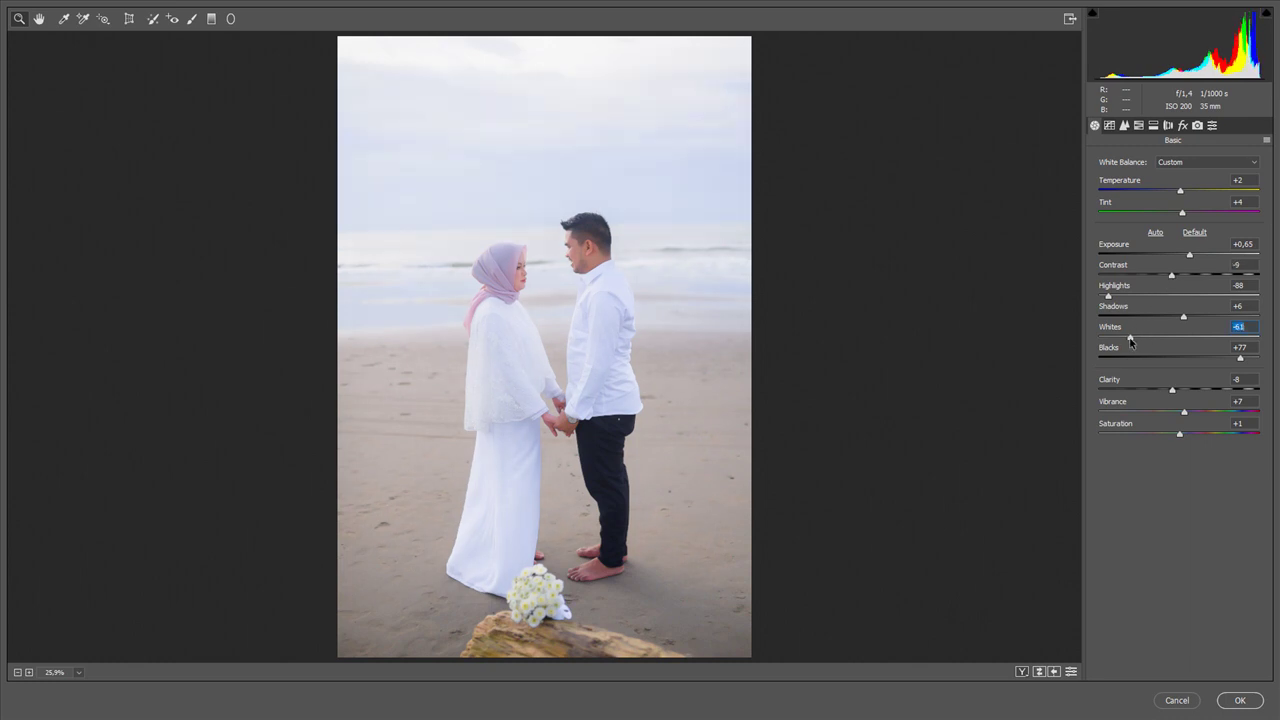
pyautogui.moveTo(1240, 359); pyautogui.dragTo(1235, 360)
pyautogui.moveTo(1183, 317); pyautogui.dragTo(1188, 318)
pyautogui.click(1124, 126)
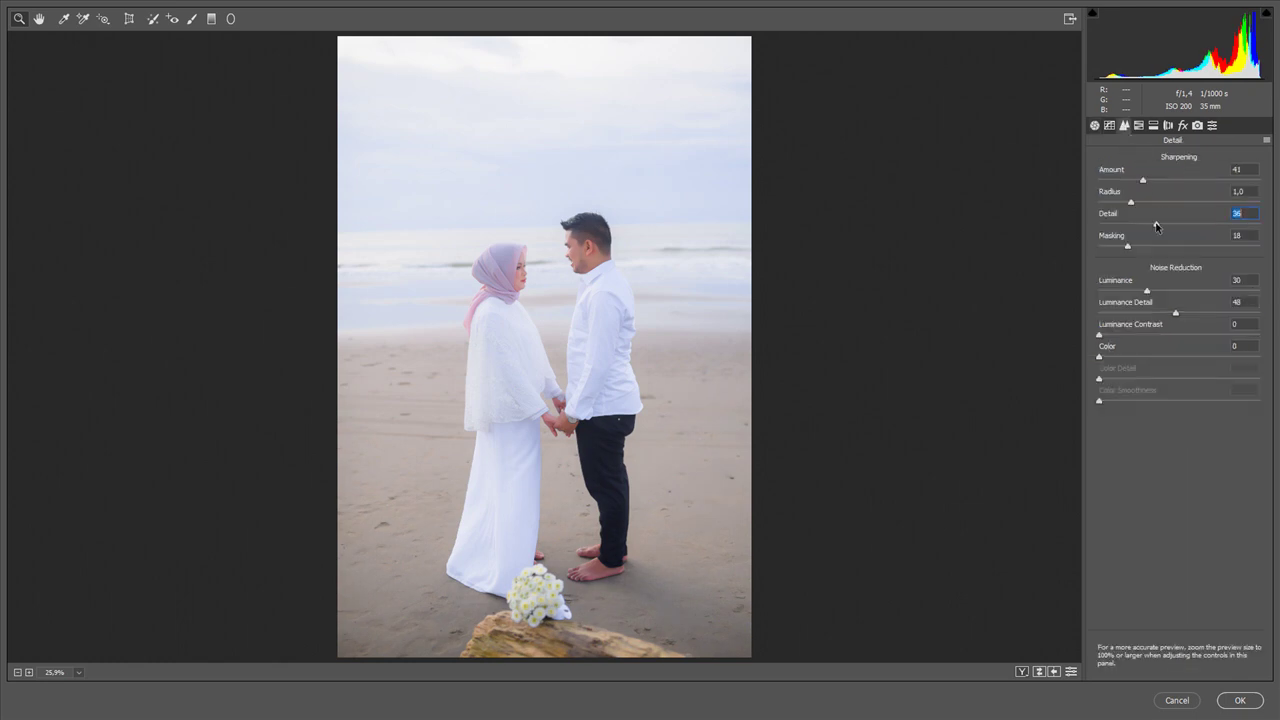
pyautogui.moveTo(1143, 180); pyautogui.dragTo(1152, 180)
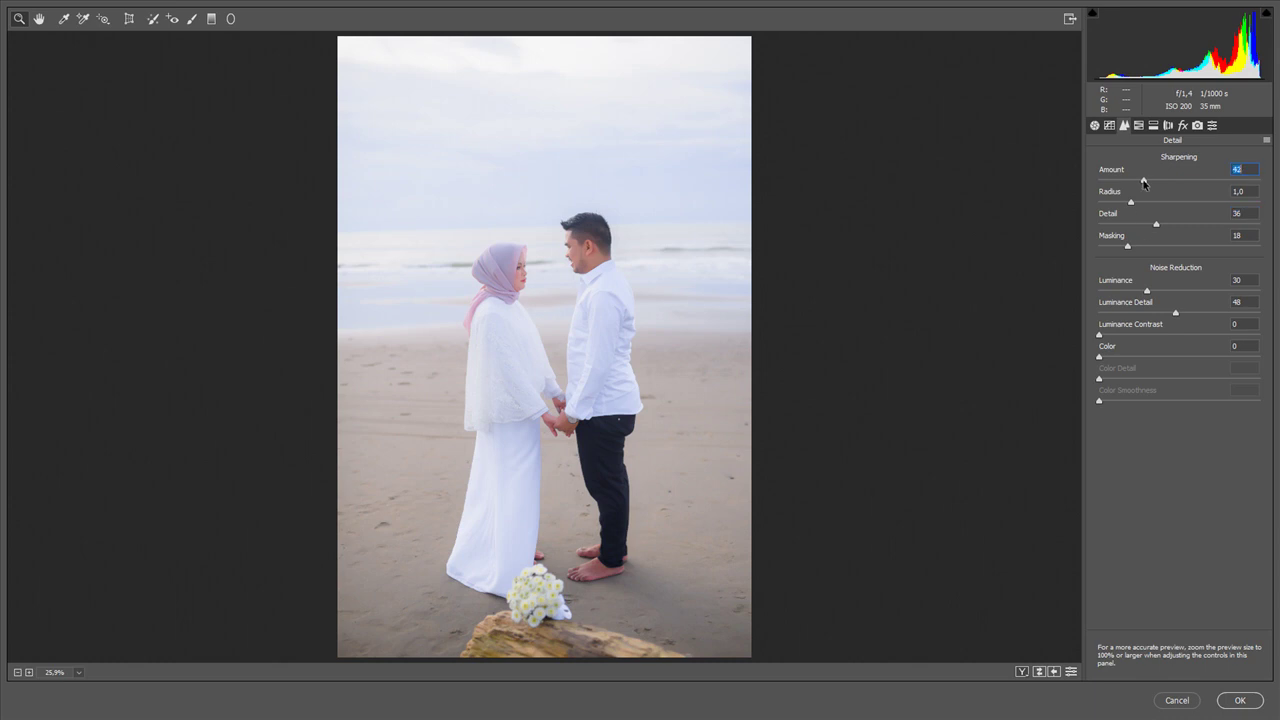
# Brighten Oranges luminance to +39 and shift their hue, comparing before and after
pyautogui.click(1138, 125)
pyautogui.moveTo(1198, 252)
pyautogui.mouseDown()
pyautogui.moveTo(1212, 254)
pyautogui.moveTo(1194, 256)
pyautogui.mouseUp()
pyautogui.click(1102, 181)
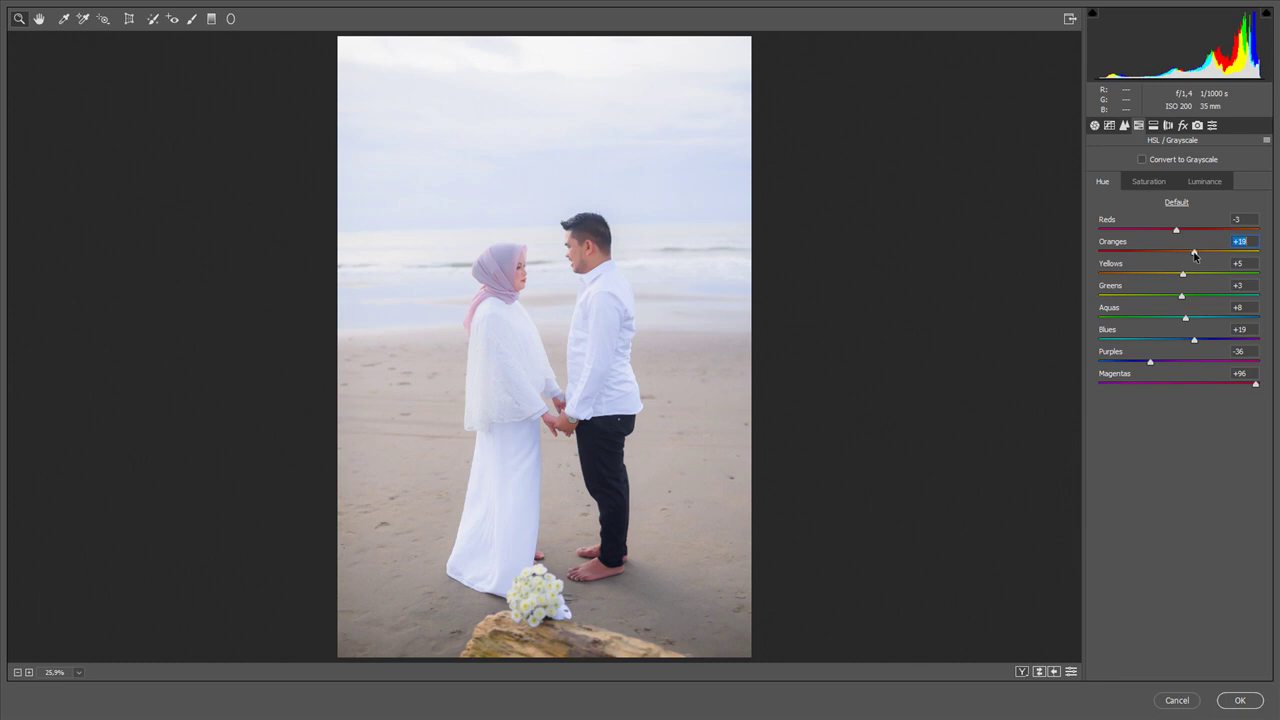
pyautogui.press('q')
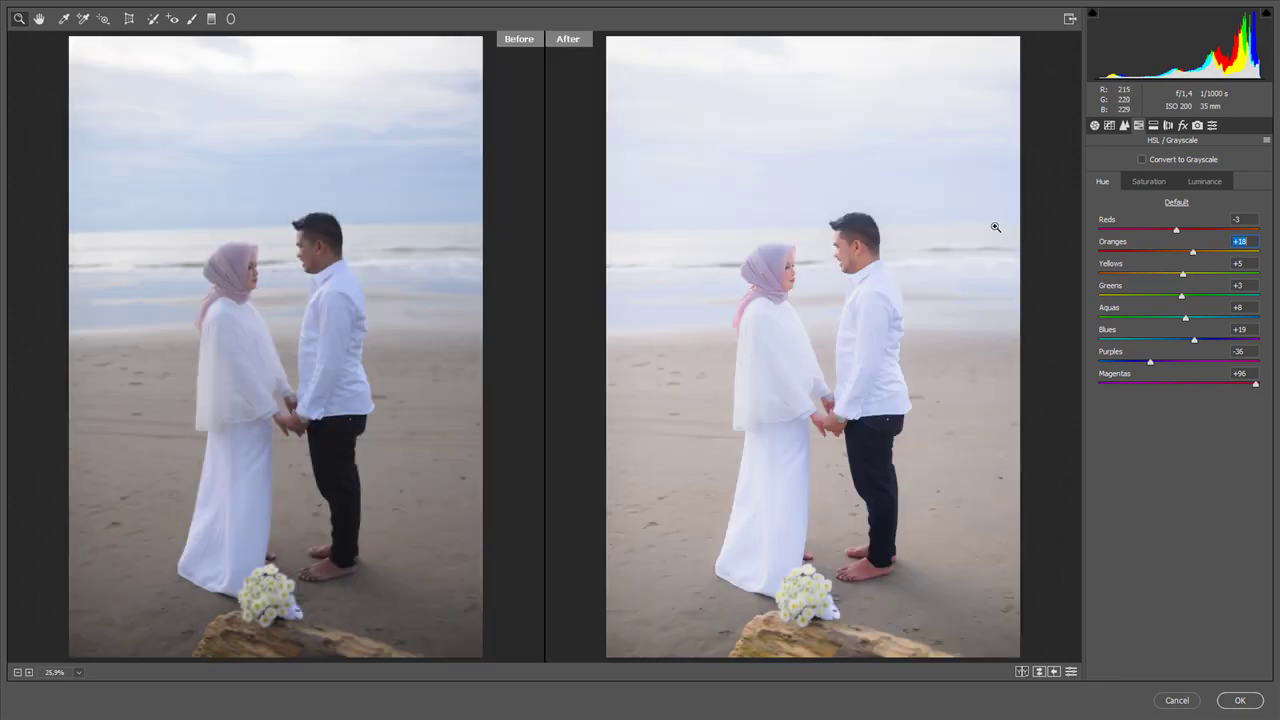
pyautogui.hotkey('ctrl', '+')
pyautogui.moveTo(926, 212); pyautogui.dragTo(936, 248)
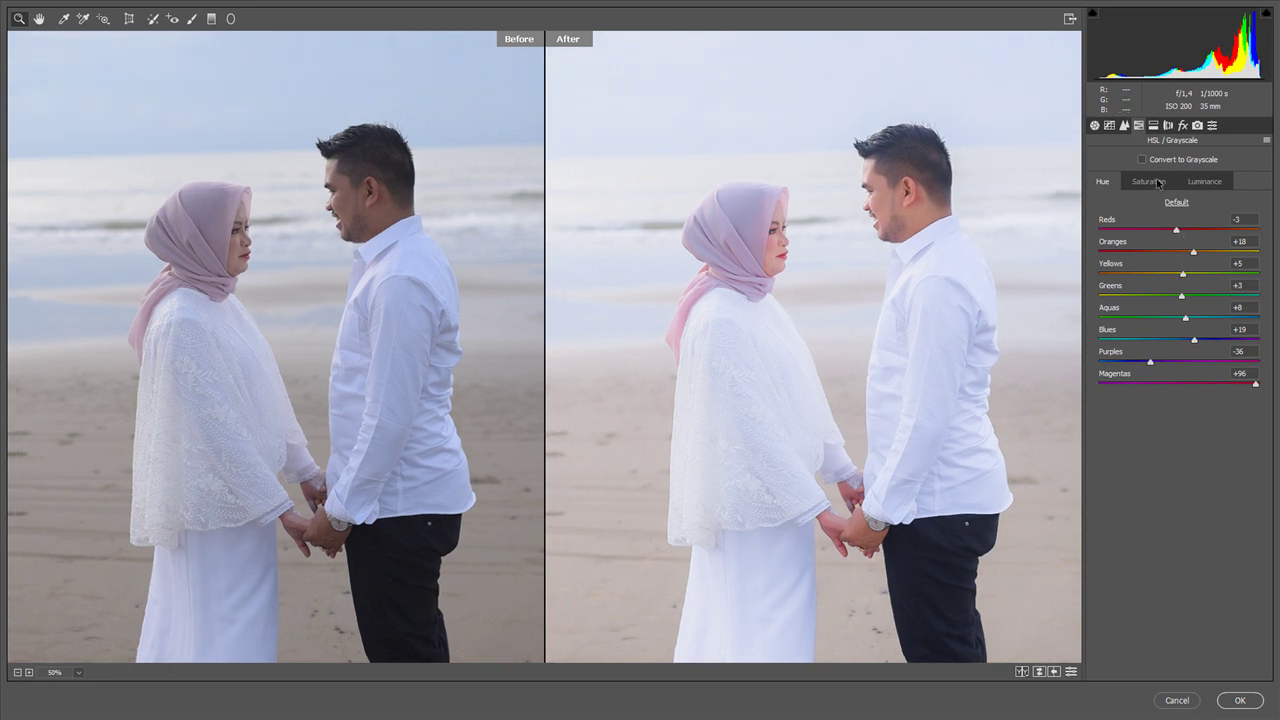
# Clear Oranges saturation, set Yellows saturation -10, Yellows luminance +13 and Reds +32
pyautogui.click(1157, 183)
pyautogui.click(1177, 252)
pyautogui.press('BackSpace')
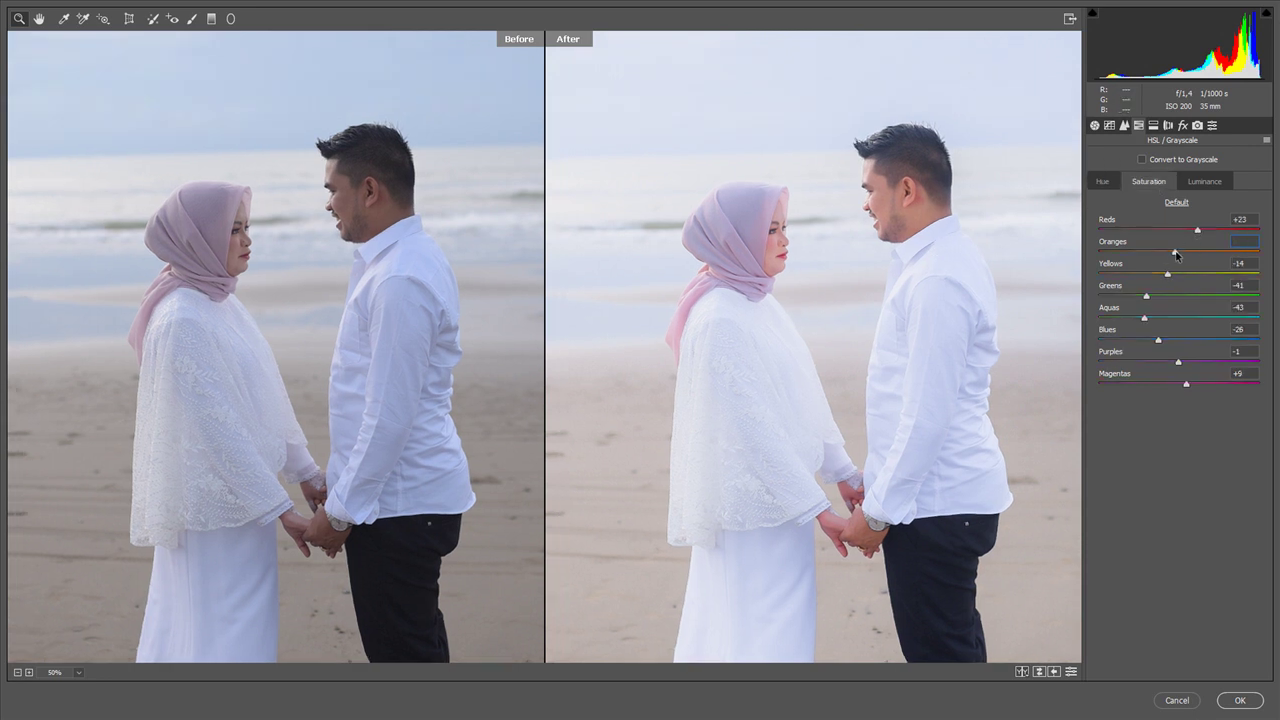
pyautogui.write('-7')
pyautogui.click(1172, 273)
pyautogui.click(1203, 182)
pyautogui.click(1186, 273)
pyautogui.click(1189, 273)
pyautogui.moveTo(1194, 231); pyautogui.dragTo(1205, 231)
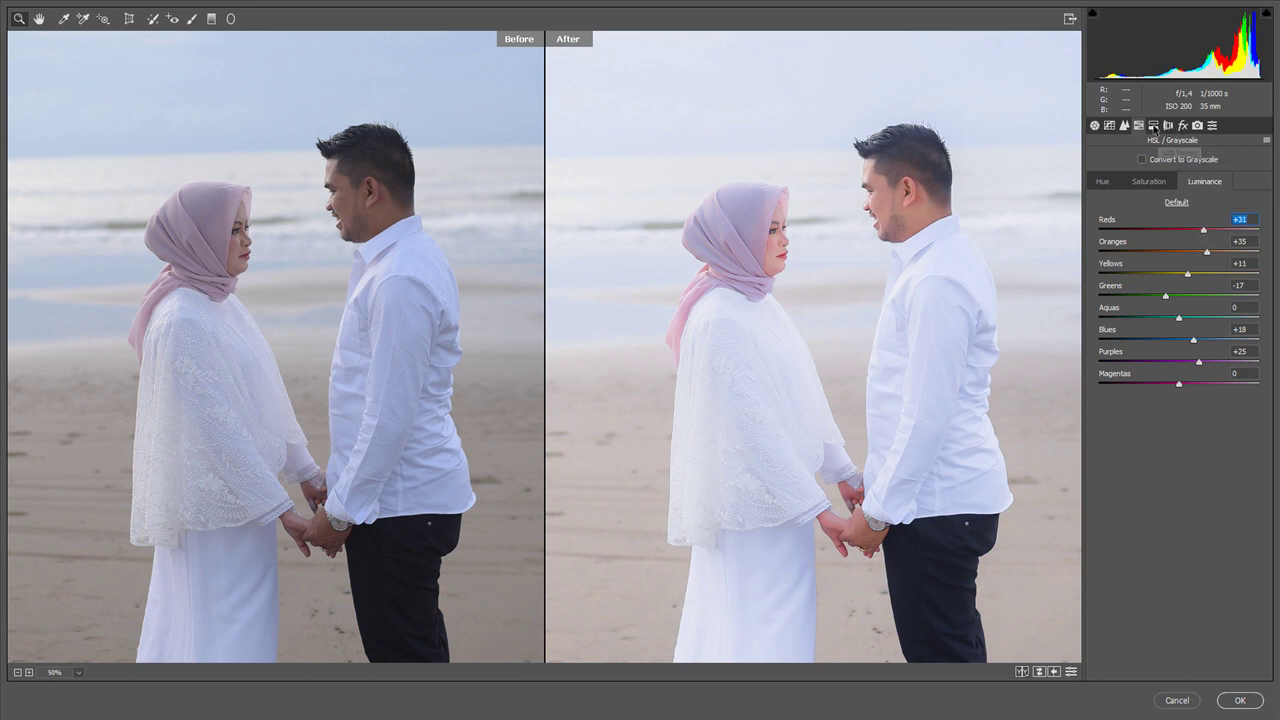
# Raise highlight split-toning saturation to 8 and apply the grade to Layer 1
pyautogui.click(1153, 125)
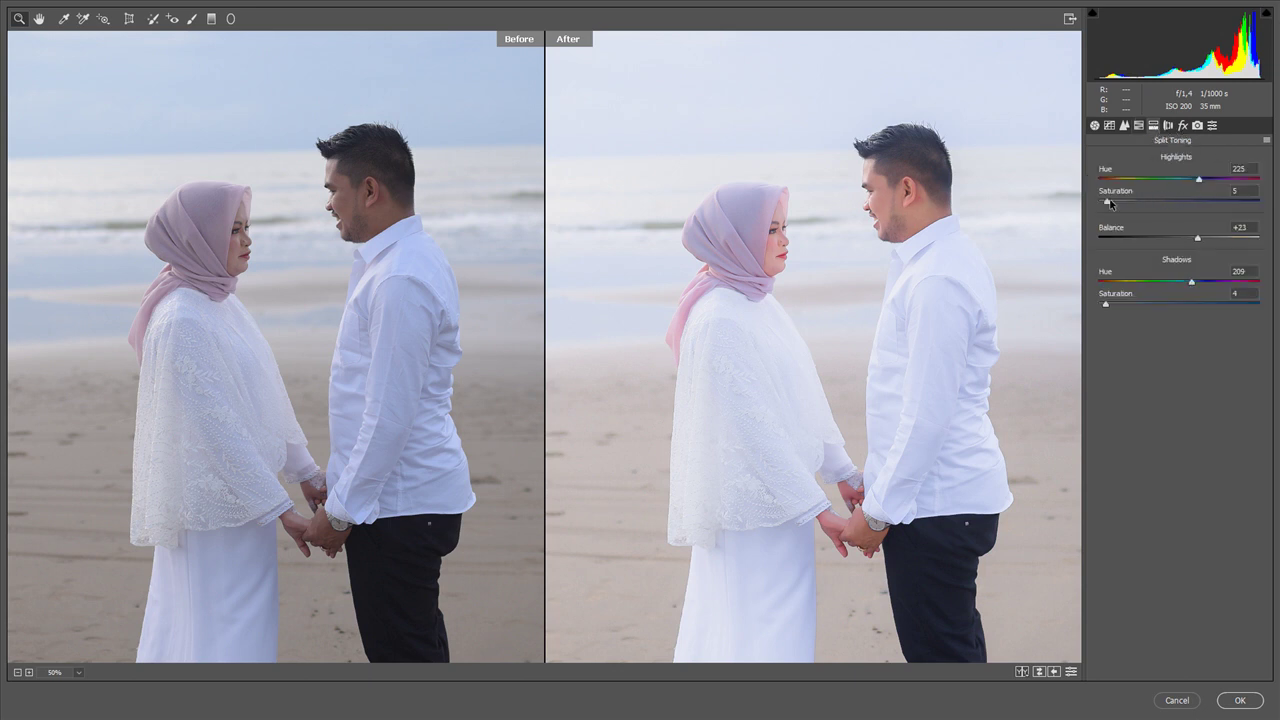
pyautogui.moveTo(1107, 201)
pyautogui.mouseDown()
pyautogui.moveTo(1129, 202)
pyautogui.moveTo(1112, 204)
pyautogui.mouseUp()
pyautogui.click(1182, 125)
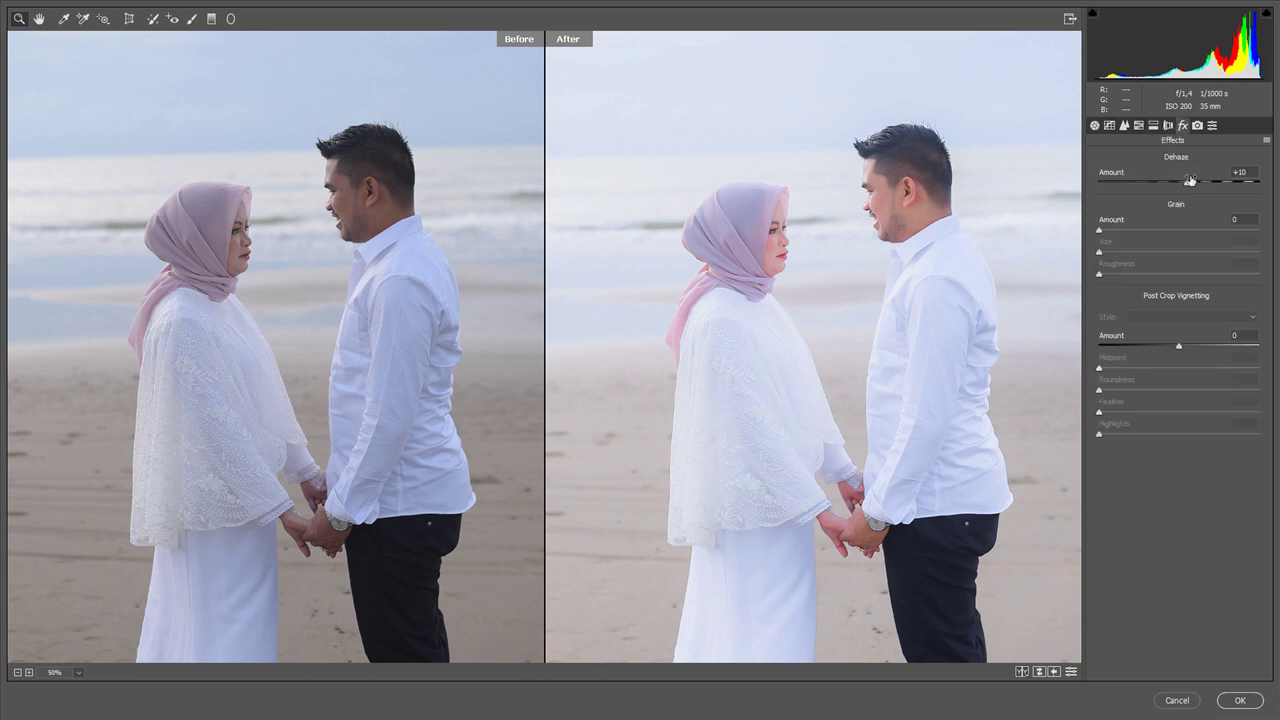
pyautogui.click(1241, 700)
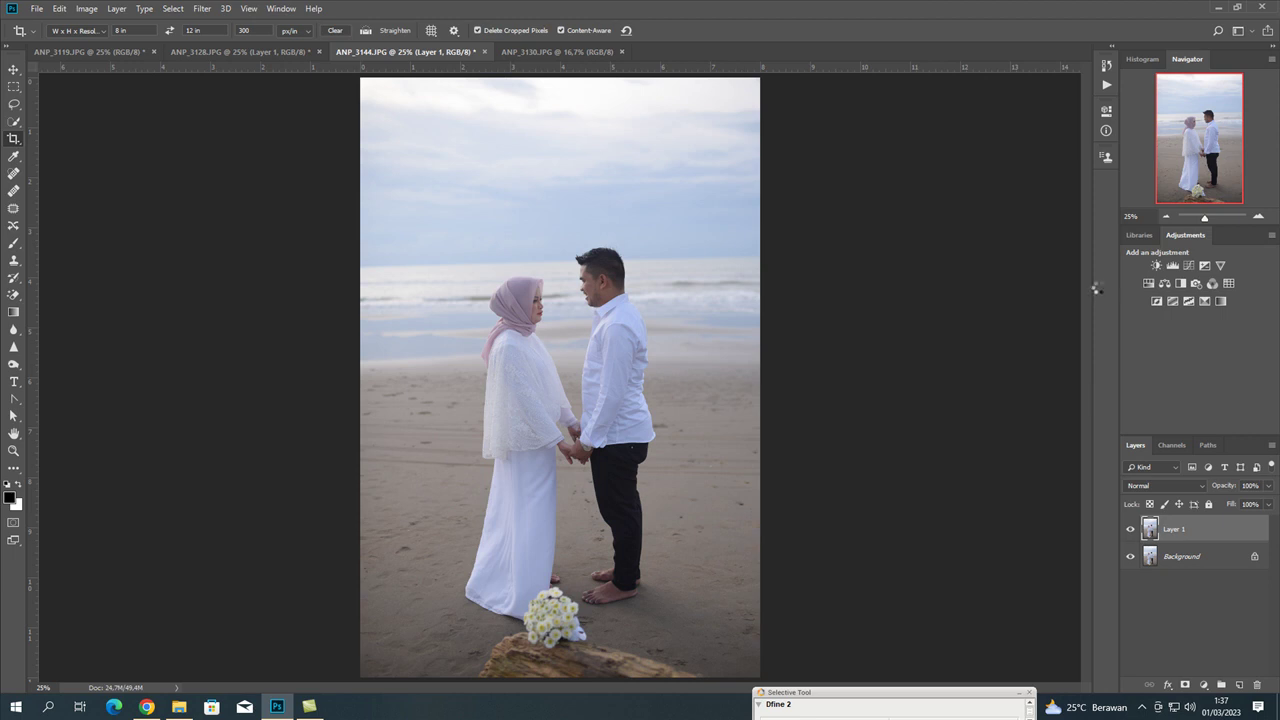
# Add a Selective Color layer to ANP_3144.JPG with Blacks set to +8 black
pyautogui.click(1204, 303)
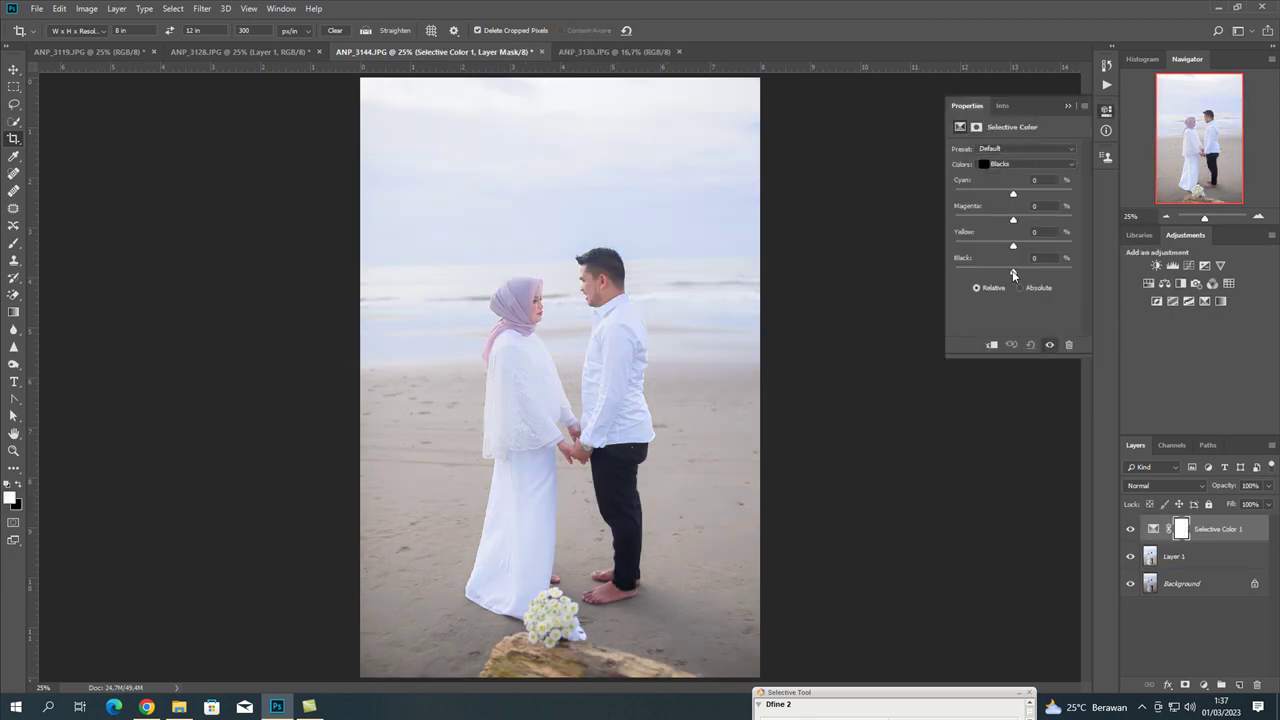
pyautogui.moveTo(1013, 274); pyautogui.dragTo(1017, 276)
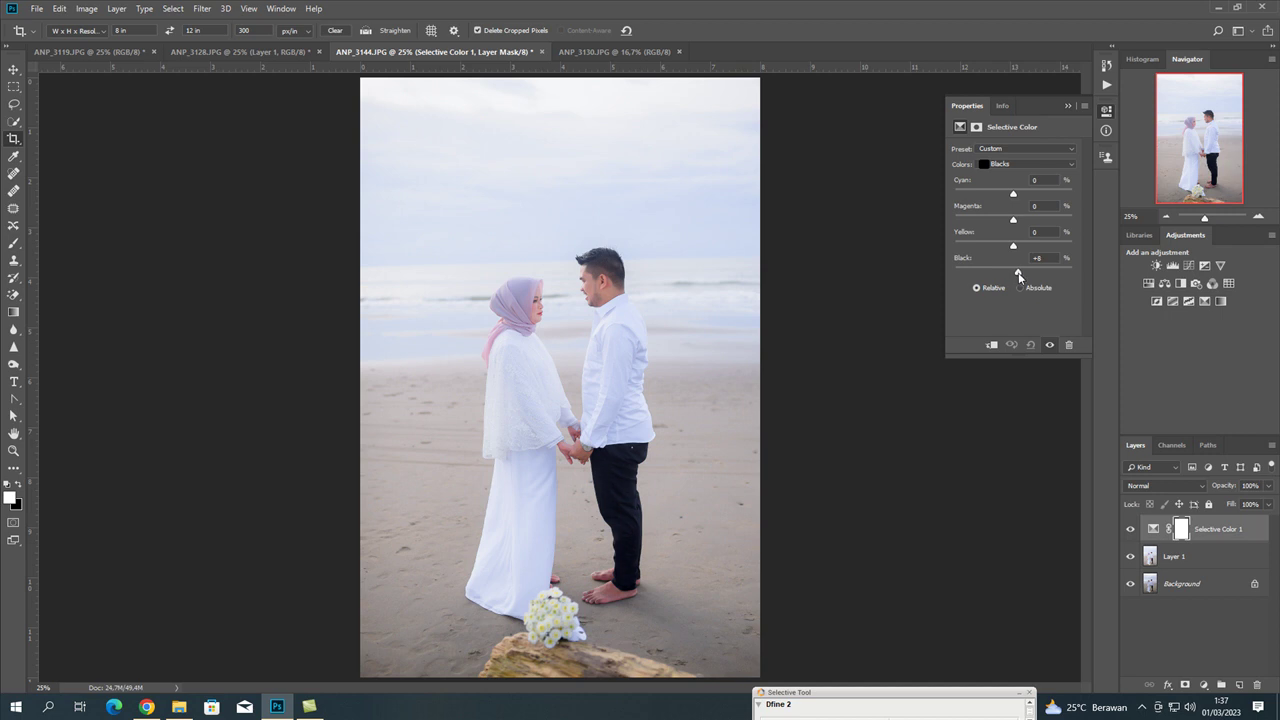
pyautogui.click(1068, 106)
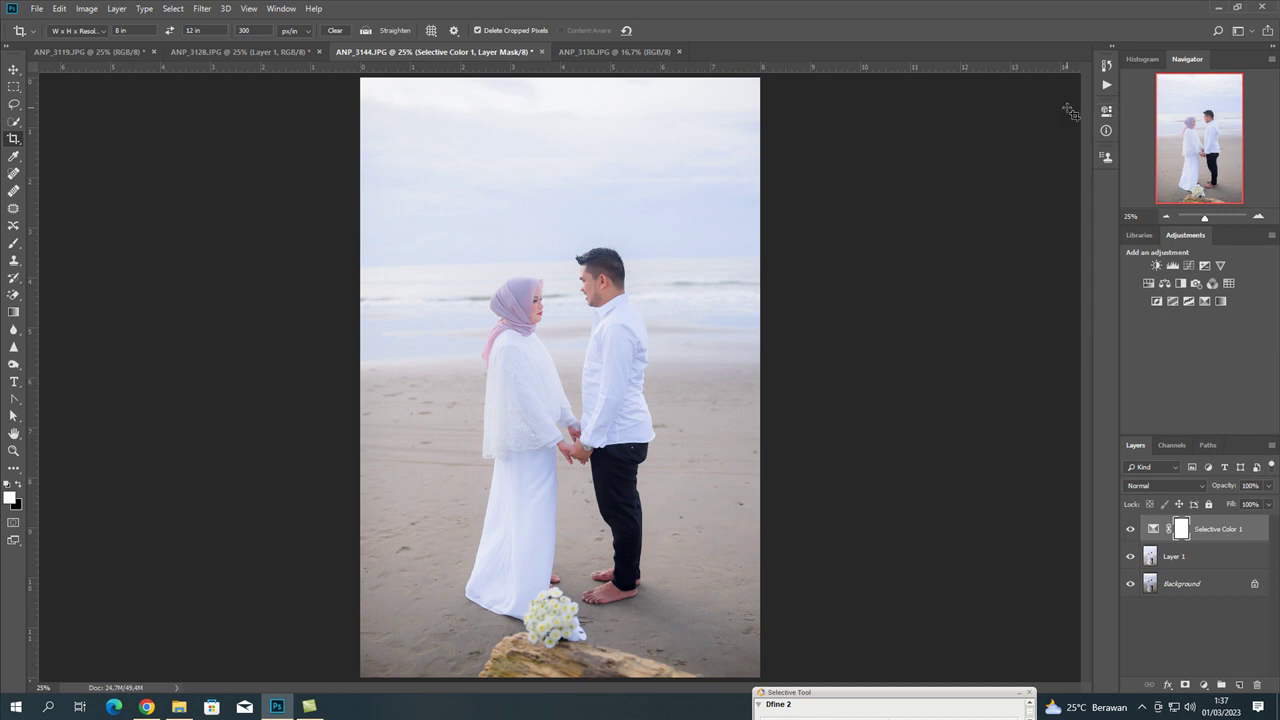
# Crop ANP_3130 to a 12 × 8 in landscape frame and duplicate it to Layer 1
pyautogui.click(602, 52)
pyautogui.click(517, 46)
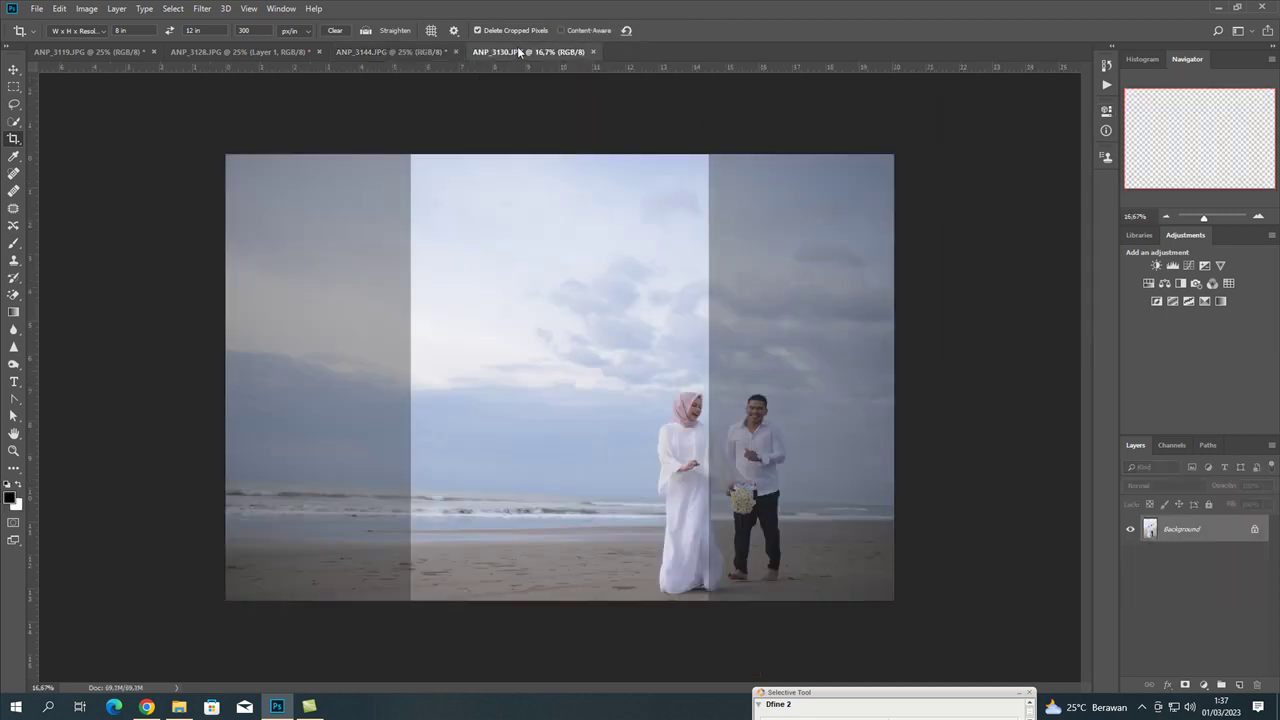
pyautogui.click(169, 30)
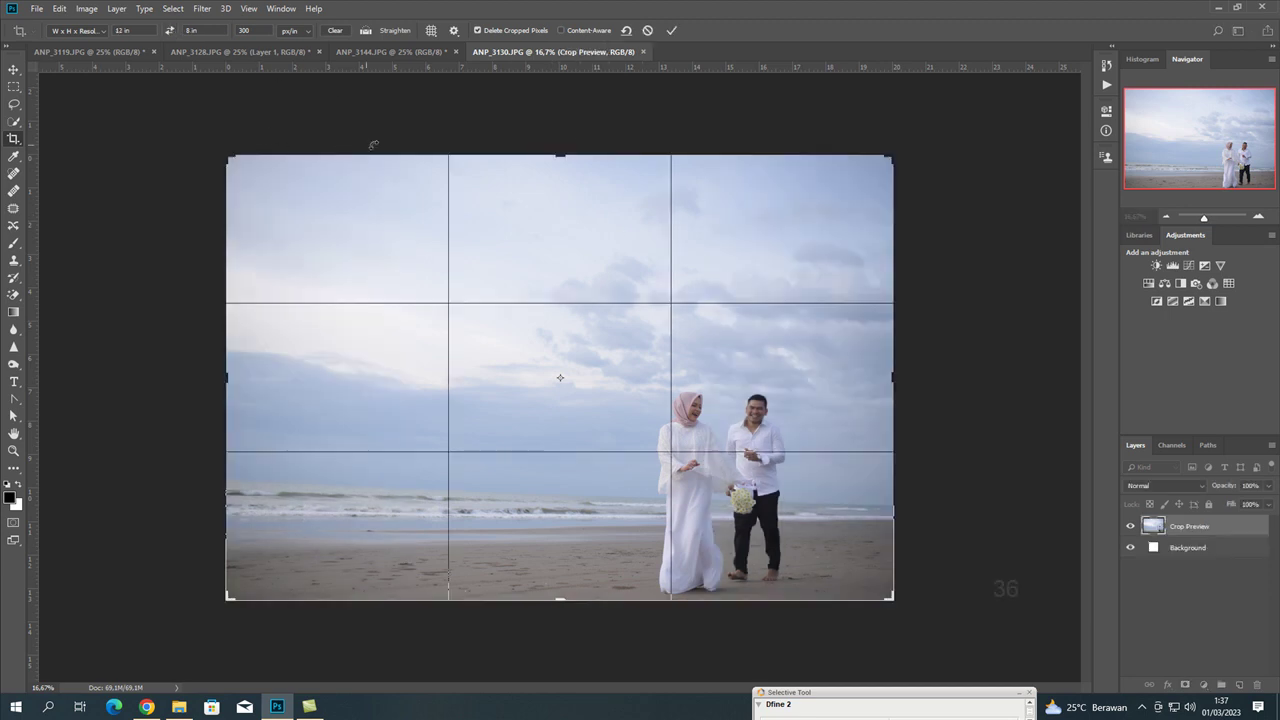
pyautogui.moveTo(227, 153); pyautogui.dragTo(247, 184)
pyautogui.moveTo(247, 186); pyautogui.dragTo(254, 192)
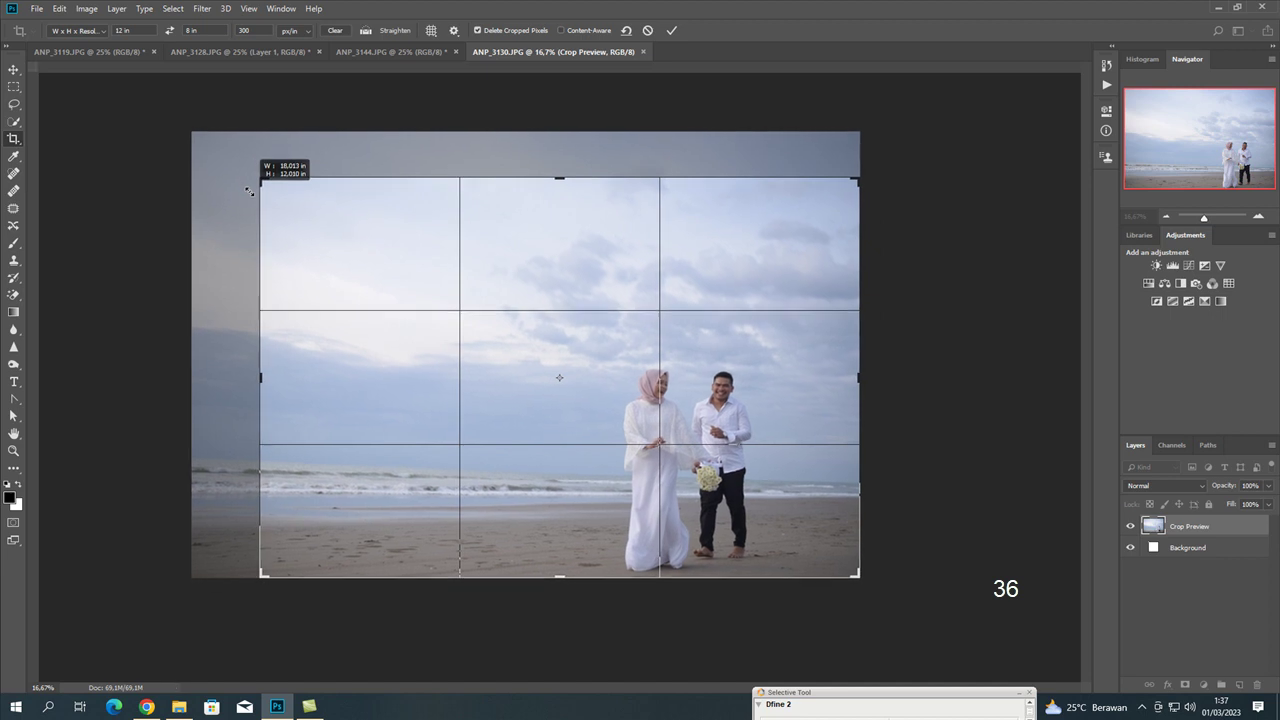
pyautogui.hotkey('ctrl', 'r')
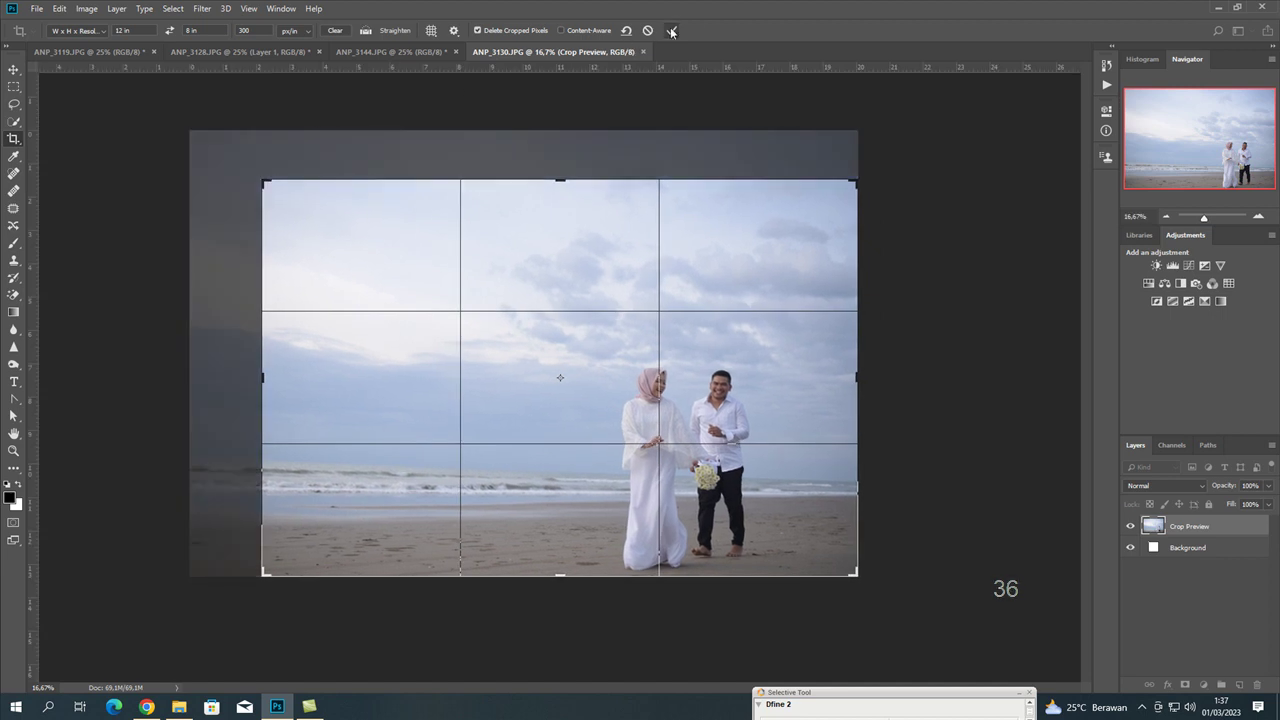
pyautogui.click(671, 30)
pyautogui.hotkey('ctrl', 'j')
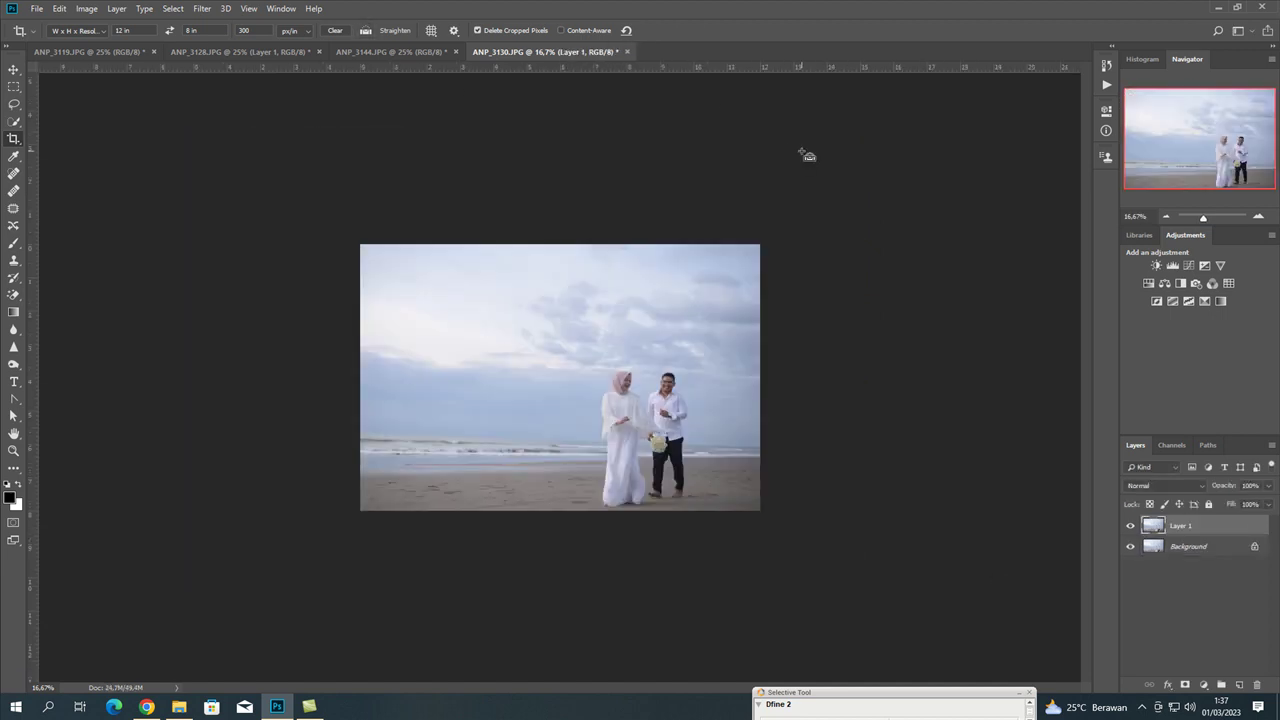
pyautogui.hotkey('ctrl', '+')
pyautogui.hotkey('ctrl', '+')
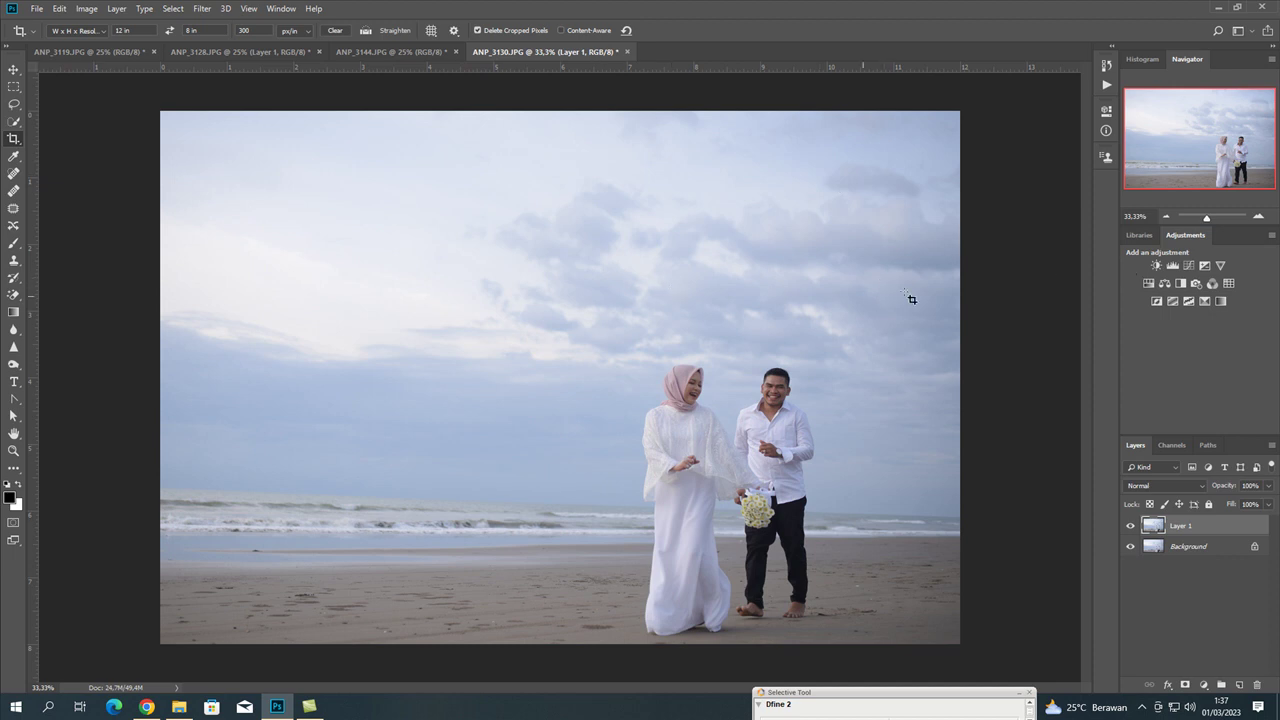
# Open Layer 1 in Camera Raw with Before/After view and load DSC_0260.xmp settings
pyautogui.click(203, 9)
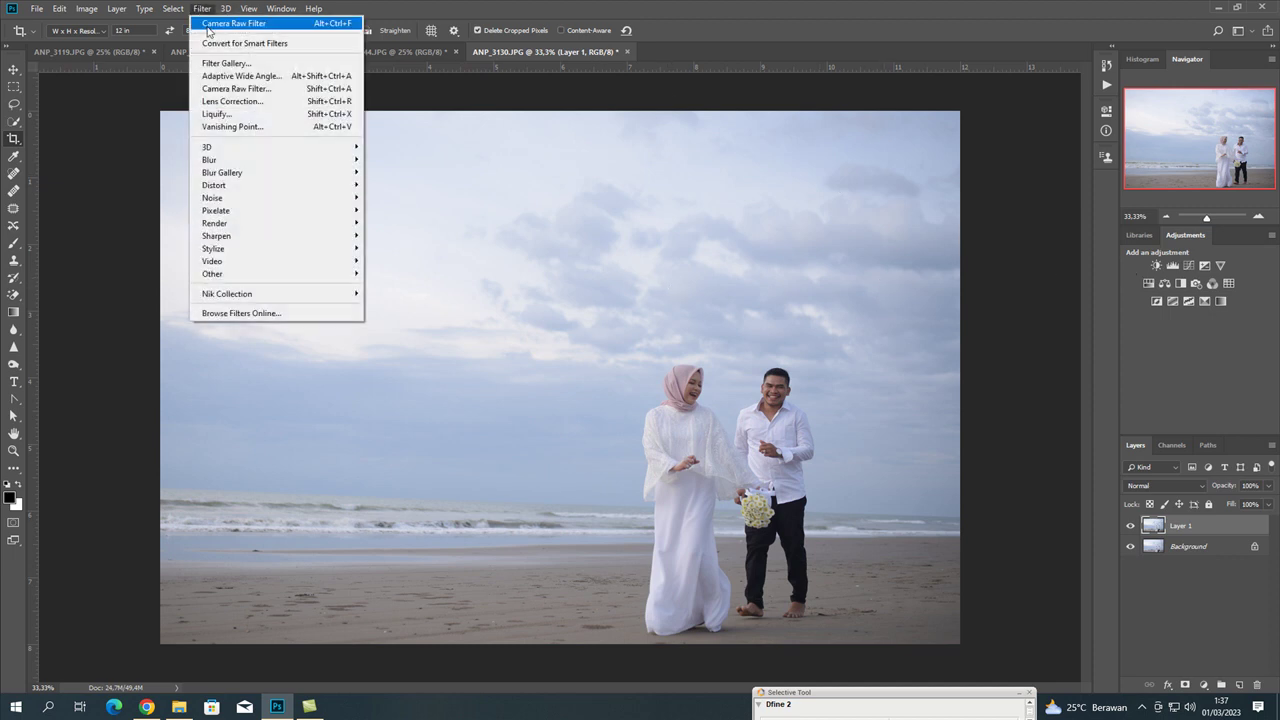
pyautogui.click(232, 89)
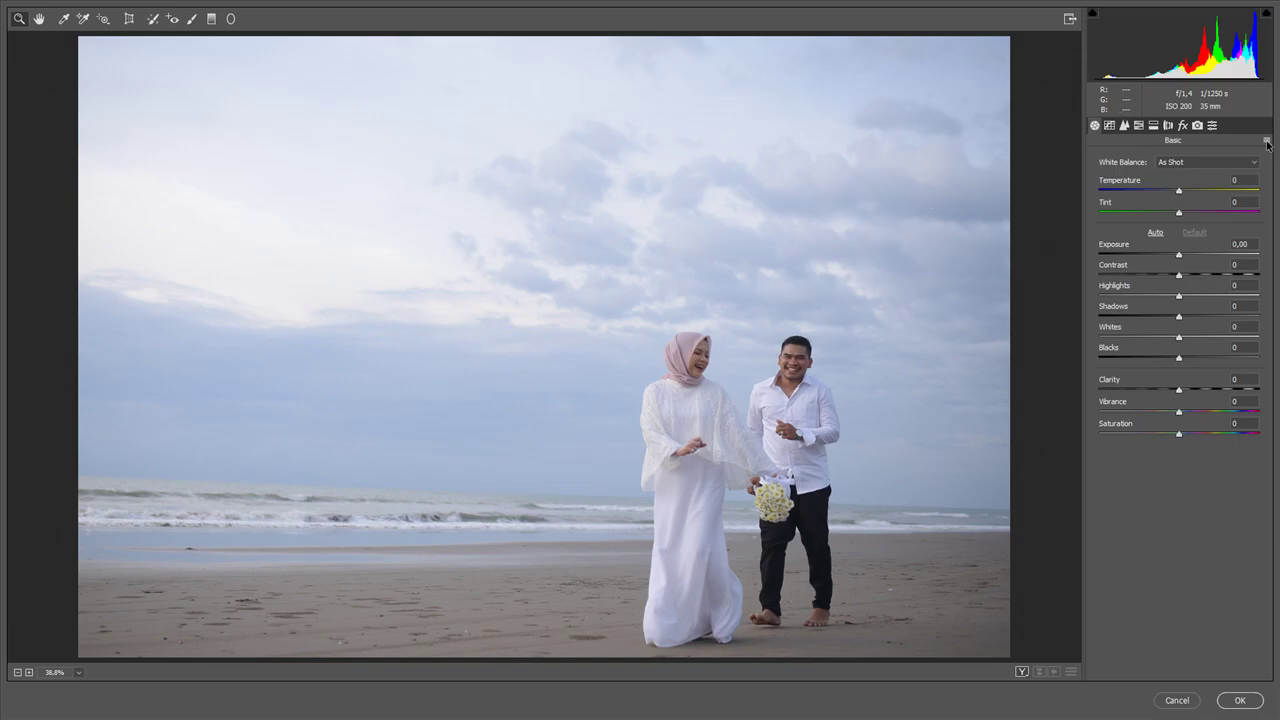
pyautogui.press('q')
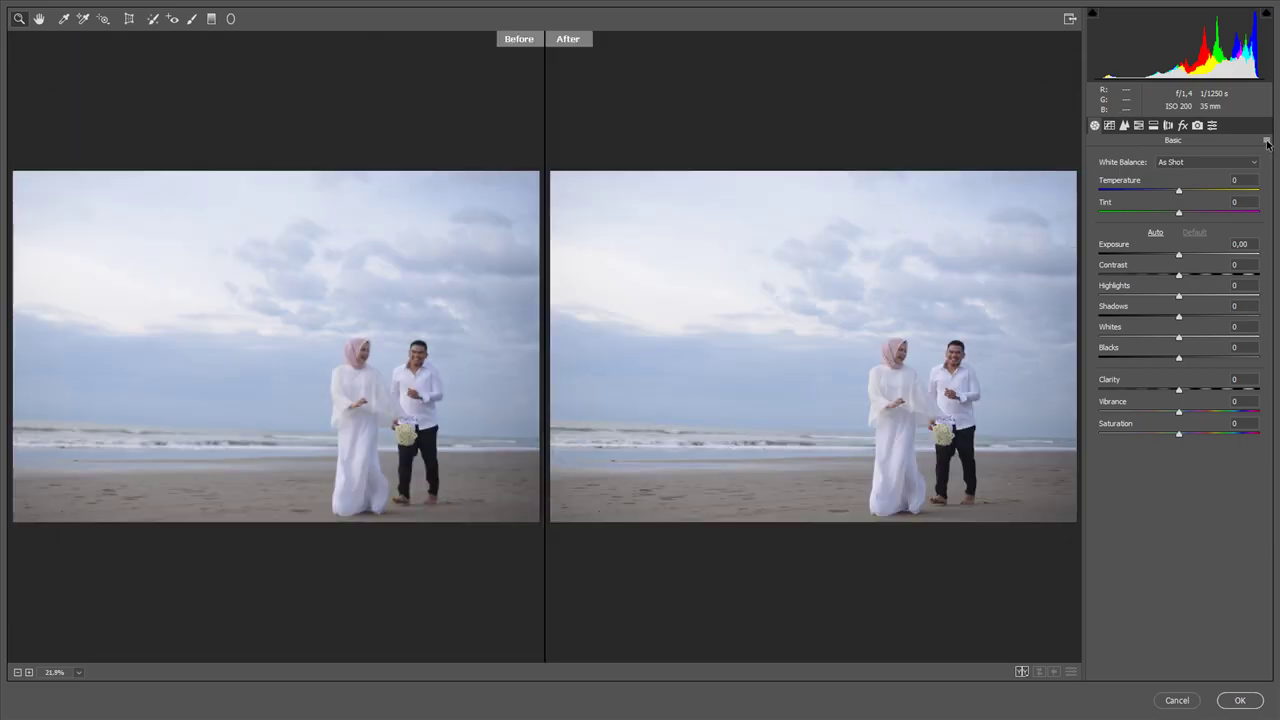
pyautogui.click(1267, 145)
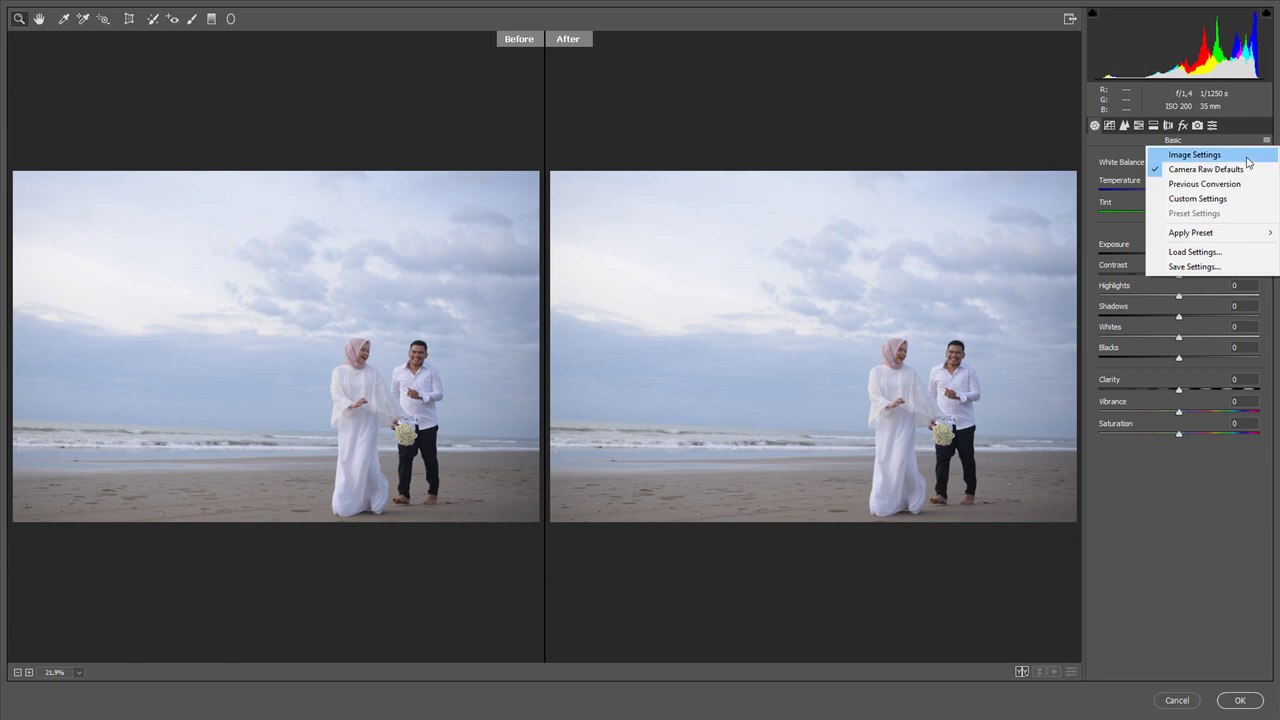
pyautogui.click(1175, 251)
pyautogui.click(520, 122)
pyautogui.click(522, 576)
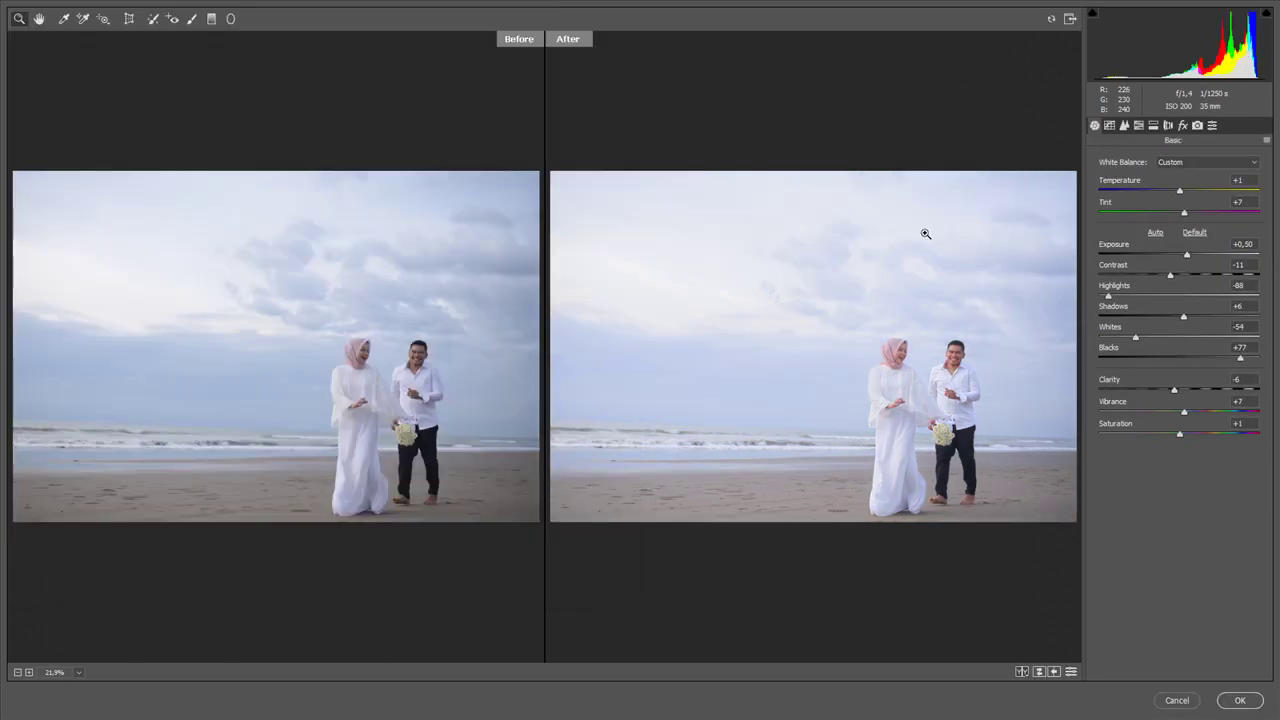
# Set temperature +3, exposure +0,65, whites -32, clarity -8, and nudge tint and blacks
pyautogui.moveTo(1181, 192); pyautogui.dragTo(1182, 195)
pyautogui.click(1184, 214)
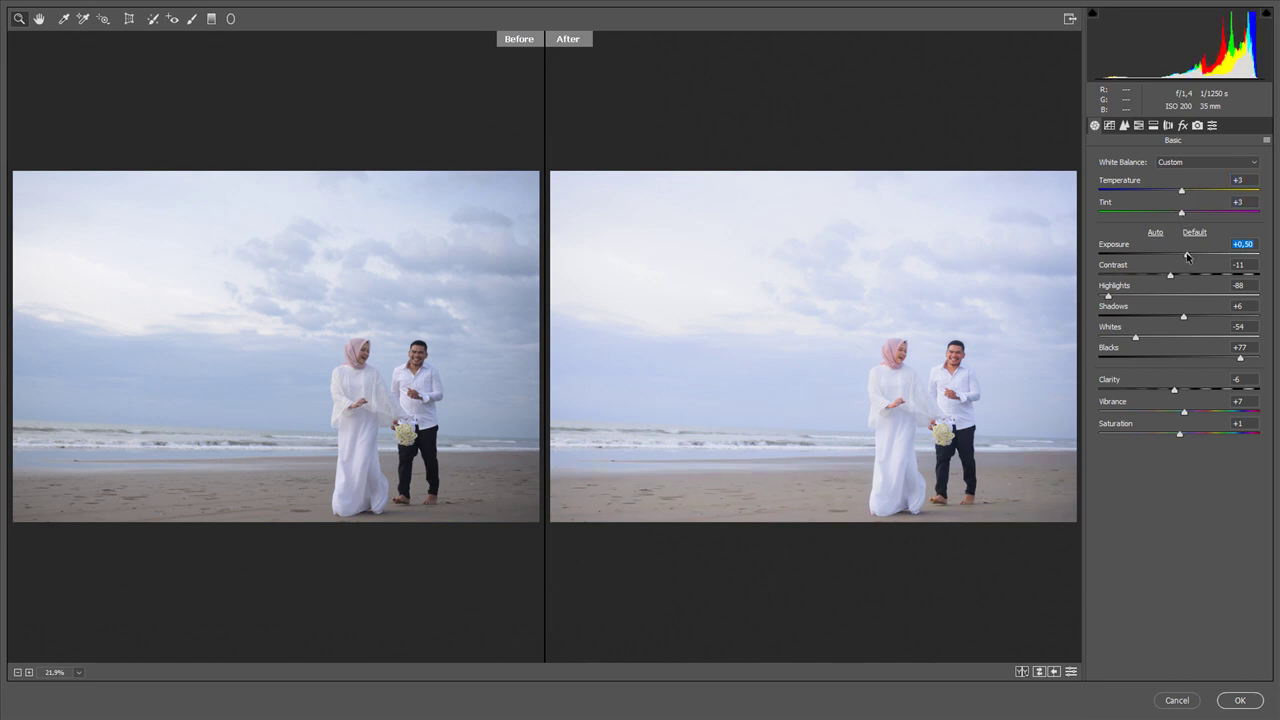
pyautogui.moveTo(1186, 255); pyautogui.dragTo(1190, 255)
pyautogui.moveTo(1136, 338); pyautogui.dragTo(1154, 340)
pyautogui.moveTo(1108, 298); pyautogui.dragTo(1115, 298)
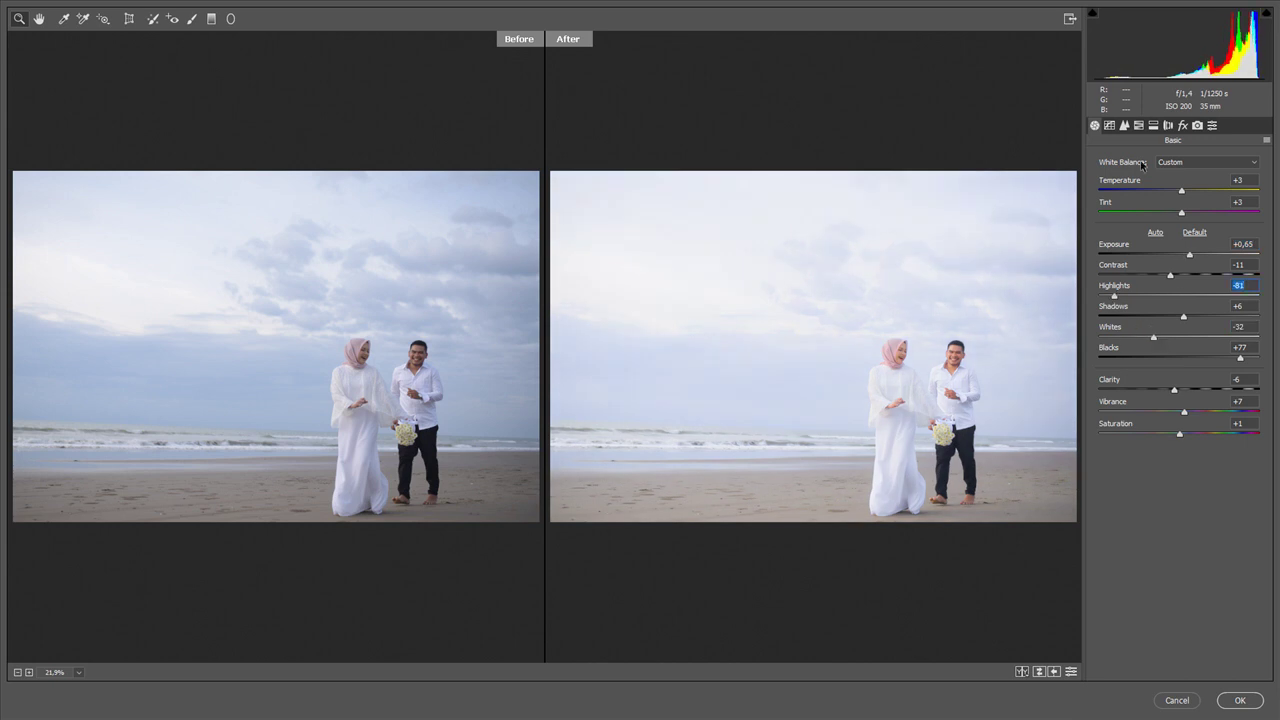
pyautogui.moveTo(1240, 359); pyautogui.dragTo(1240, 366)
pyautogui.click(1173, 391)
# Deepen the parametric Shadows to -52 and add two low points on the point curve
pyautogui.click(1109, 125)
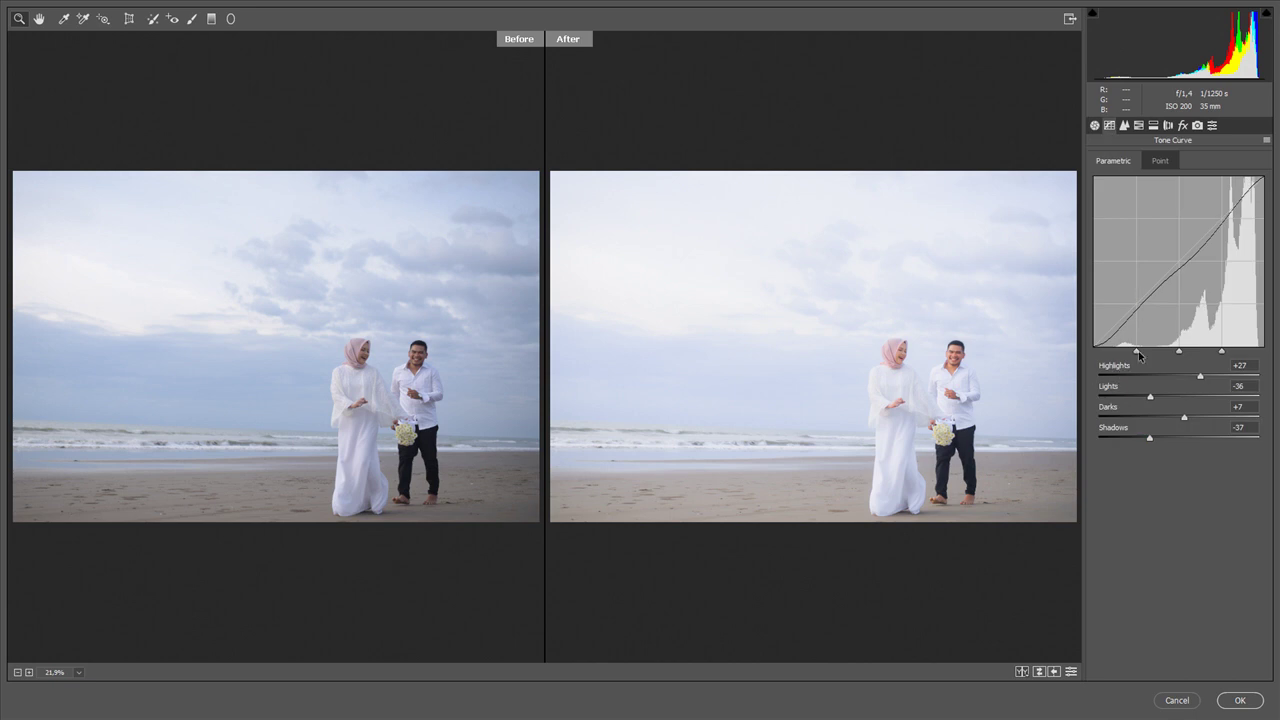
pyautogui.moveTo(1149, 437)
pyautogui.mouseDown()
pyautogui.moveTo(1137, 440)
pyautogui.moveTo(1185, 423)
pyautogui.mouseUp()
pyautogui.click(1160, 161)
pyautogui.click(1126, 360)
pyautogui.press('Down')
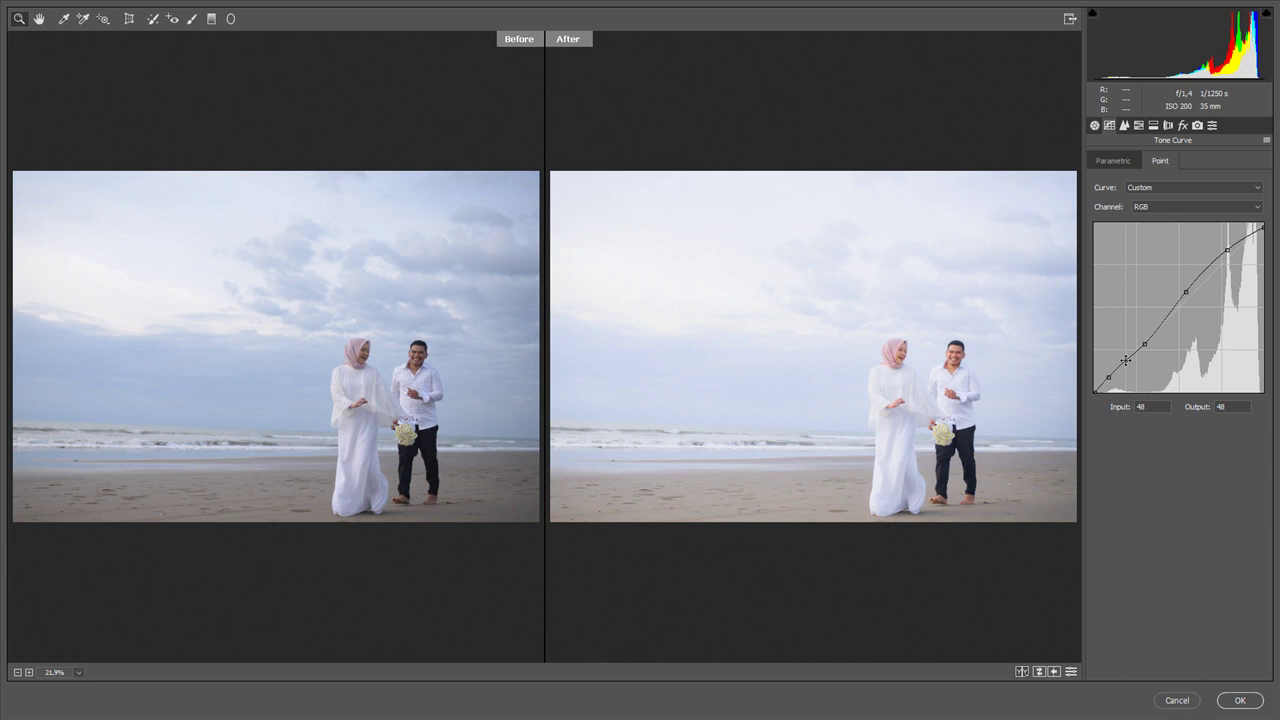
pyautogui.click(1145, 343)
# Set sharpening to Amount 49 and Detail 33, zooming the preview in on the couple
pyautogui.click(1124, 125)
pyautogui.moveTo(1168, 222); pyautogui.dragTo(1151, 225)
pyautogui.moveTo(1143, 180); pyautogui.dragTo(1145, 181)
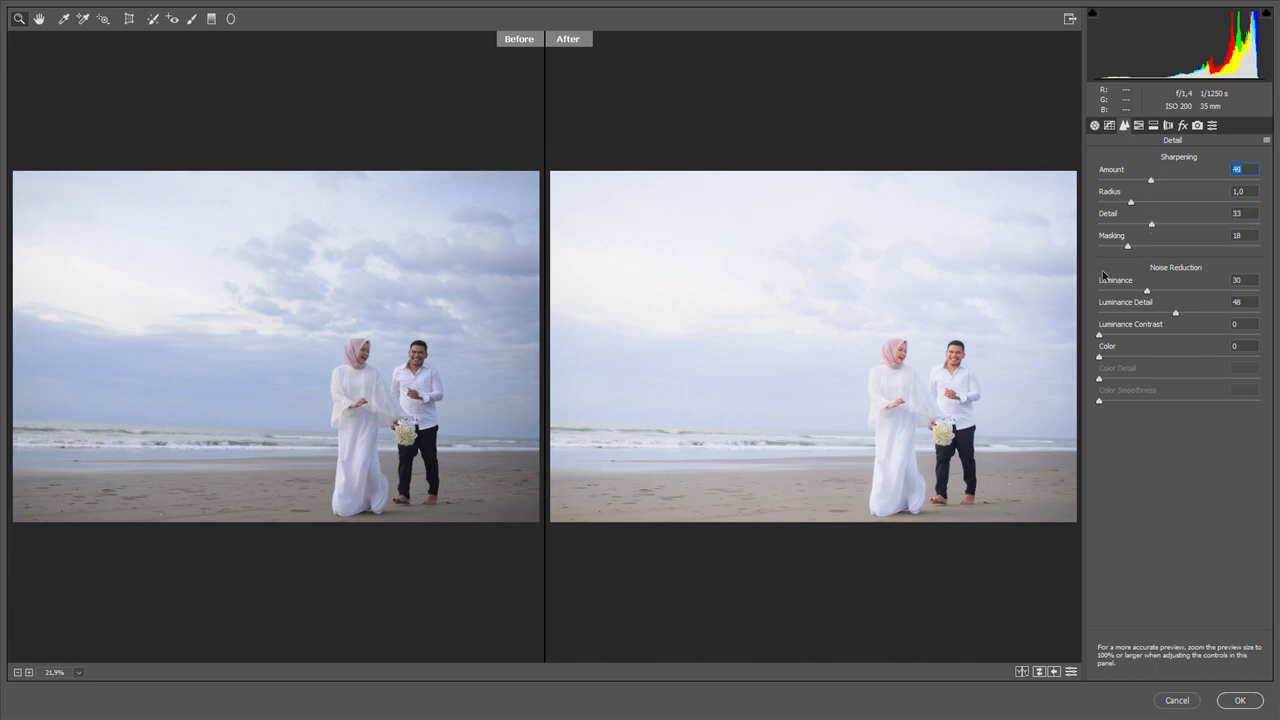
pyautogui.hotkey('ctrl', '+')
pyautogui.hotkey('ctrl', '+')
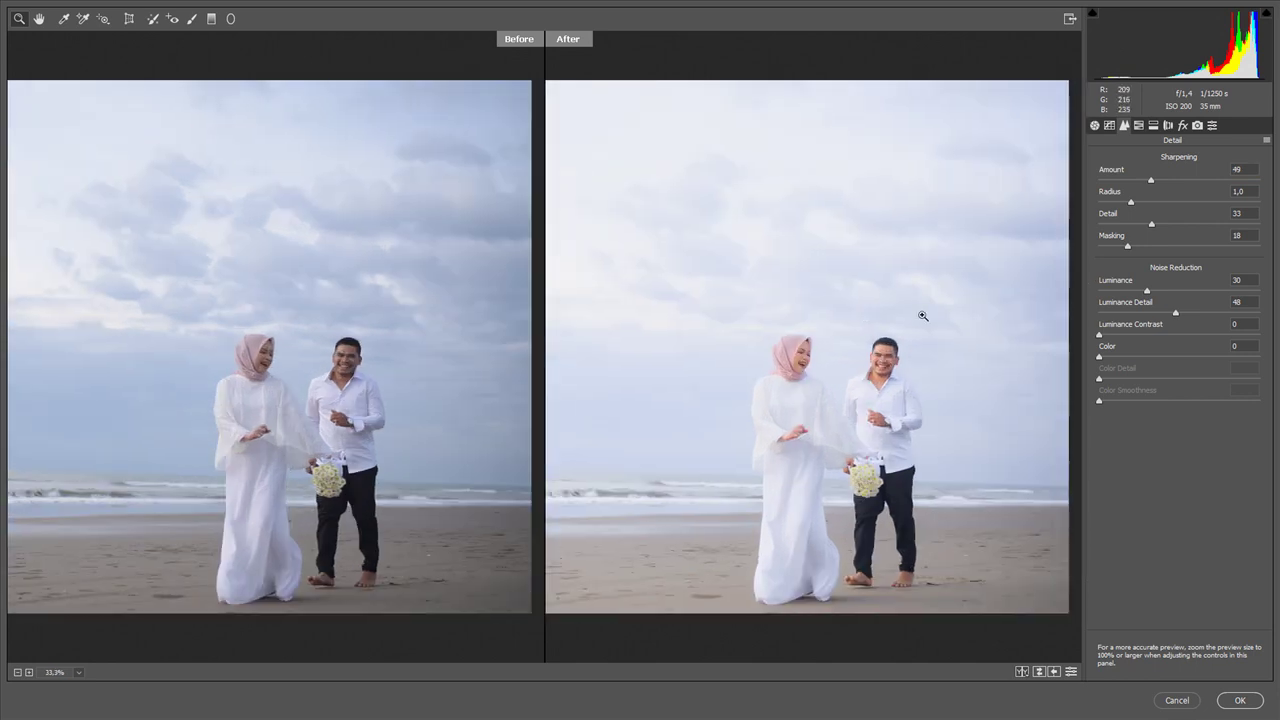
pyautogui.hotkey('ctrl', '+')
pyautogui.hotkey('ctrl', '+')
# Desaturate Oranges to -5 and Purples to -16, and shift the Orange hue
pyautogui.click(1138, 125)
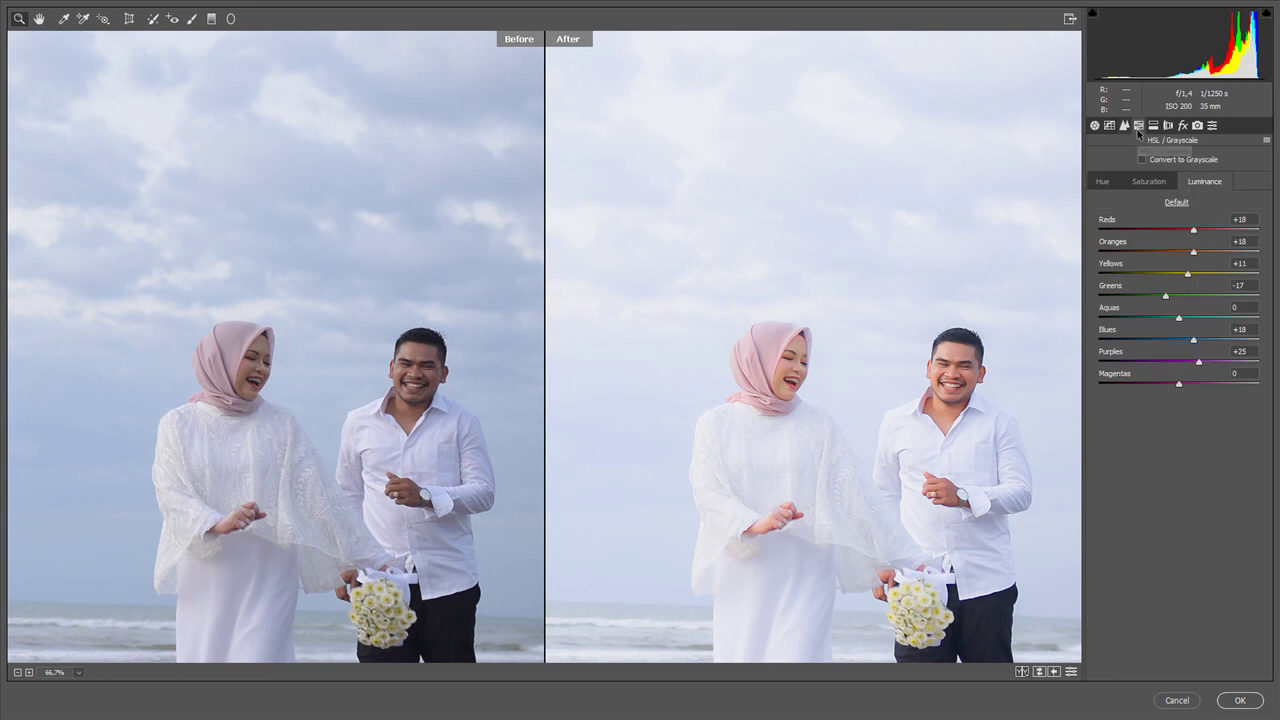
pyautogui.click(1149, 182)
pyautogui.moveTo(1180, 256); pyautogui.dragTo(1176, 256)
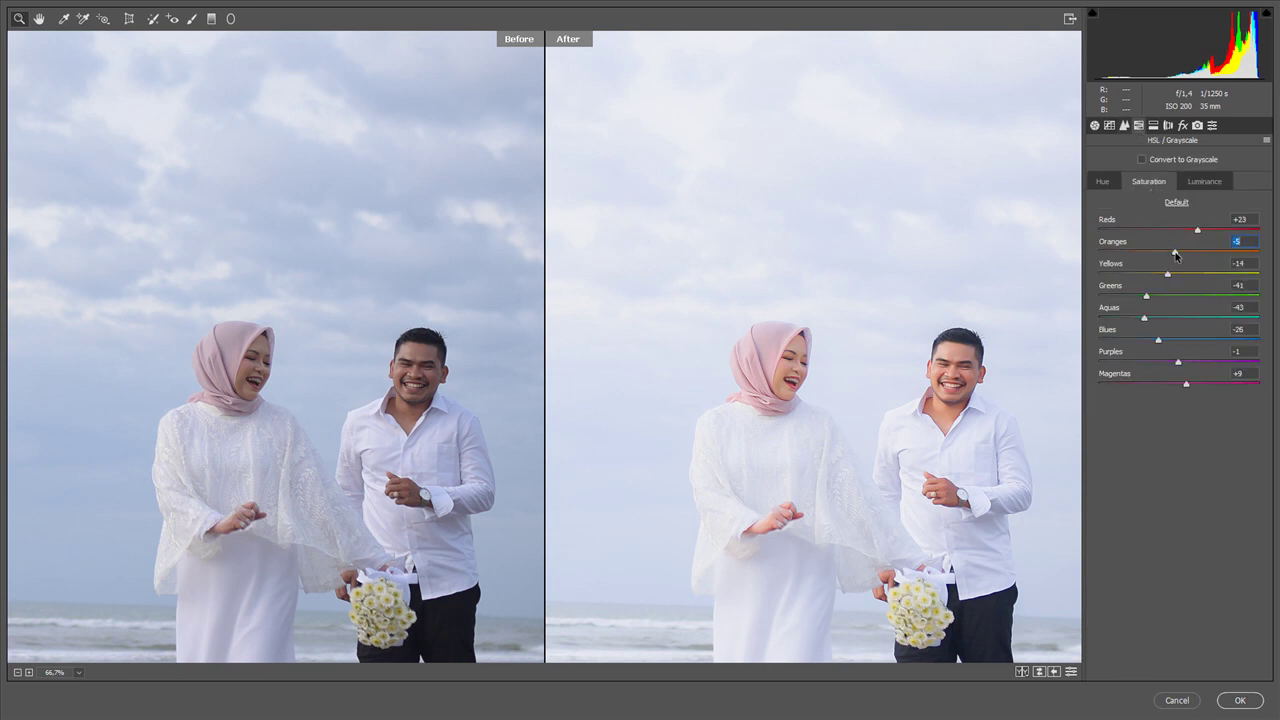
pyautogui.moveTo(1178, 361)
pyautogui.mouseDown()
pyautogui.moveTo(1166, 361)
pyautogui.moveTo(1178, 386)
pyautogui.mouseUp()
pyautogui.click(1103, 182)
pyautogui.moveTo(1190, 254)
pyautogui.mouseDown()
pyautogui.moveTo(1208, 257)
pyautogui.moveTo(1197, 254)
pyautogui.mouseUp()
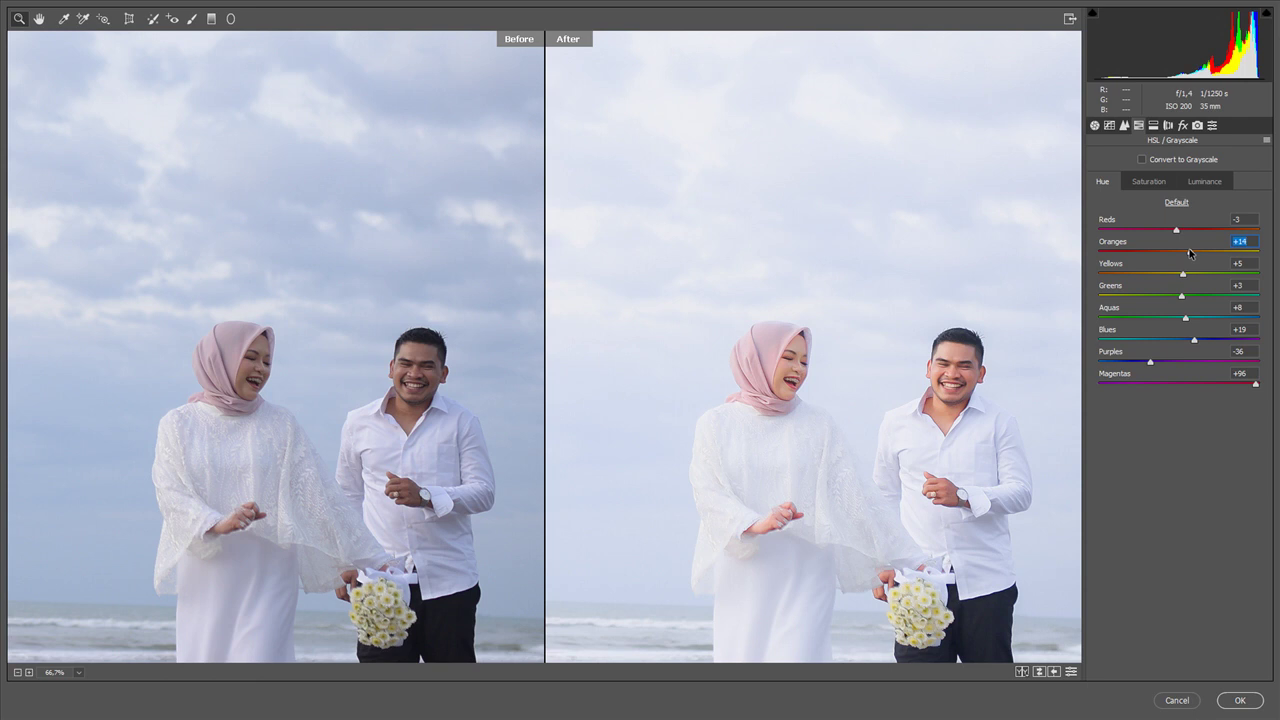
# Brighten Oranges and darken Purples luminance, then raise highlight toning saturation to 9
pyautogui.click(1150, 183)
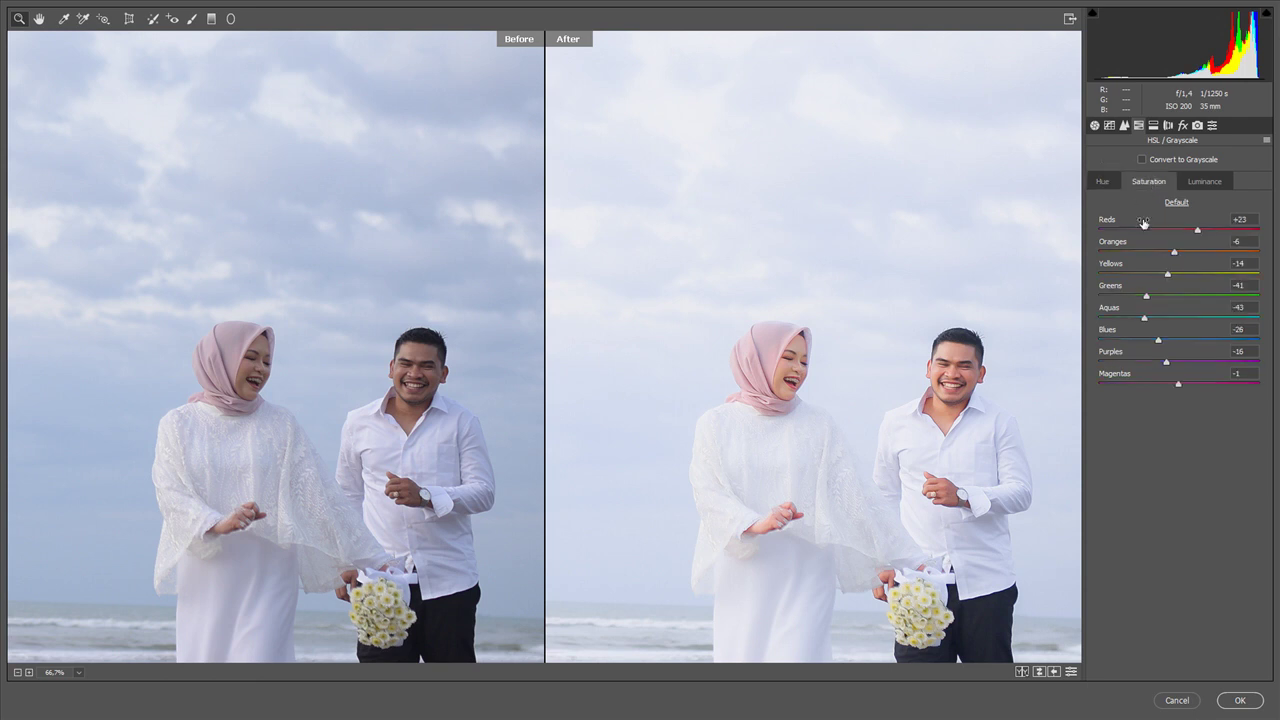
pyautogui.click(1204, 181)
pyautogui.moveTo(1197, 251); pyautogui.dragTo(1201, 254)
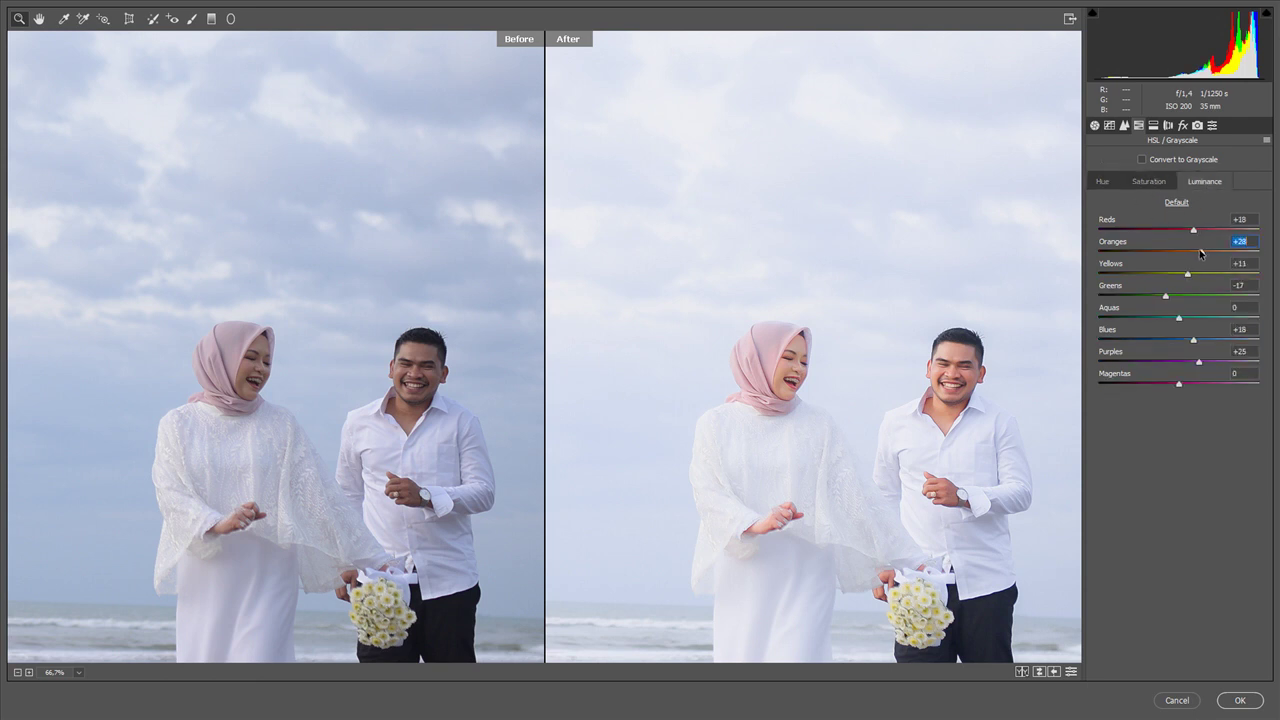
pyautogui.moveTo(1199, 362); pyautogui.dragTo(1168, 384)
pyautogui.click(1153, 125)
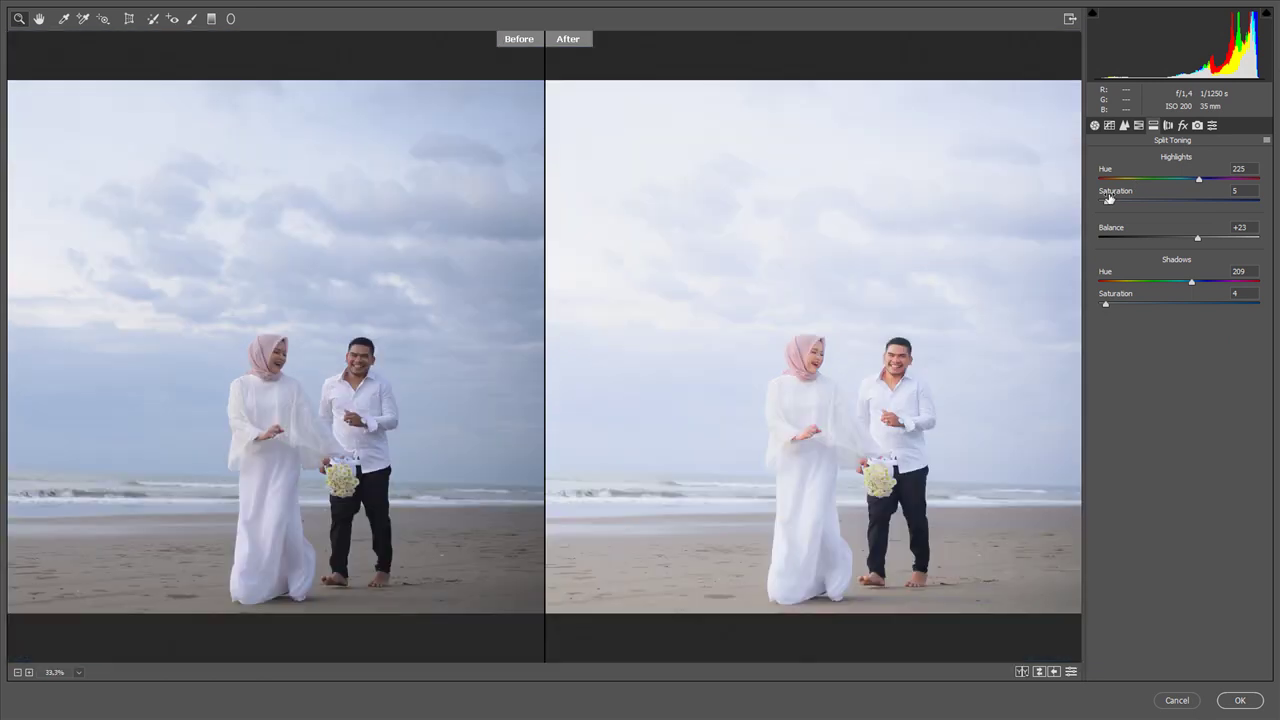
pyautogui.moveTo(1107, 203); pyautogui.dragTo(1115, 204)
# Darken Blues luminance, set Aquas saturation to -29, and apply the grade to Layer 1
pyautogui.click(1138, 126)
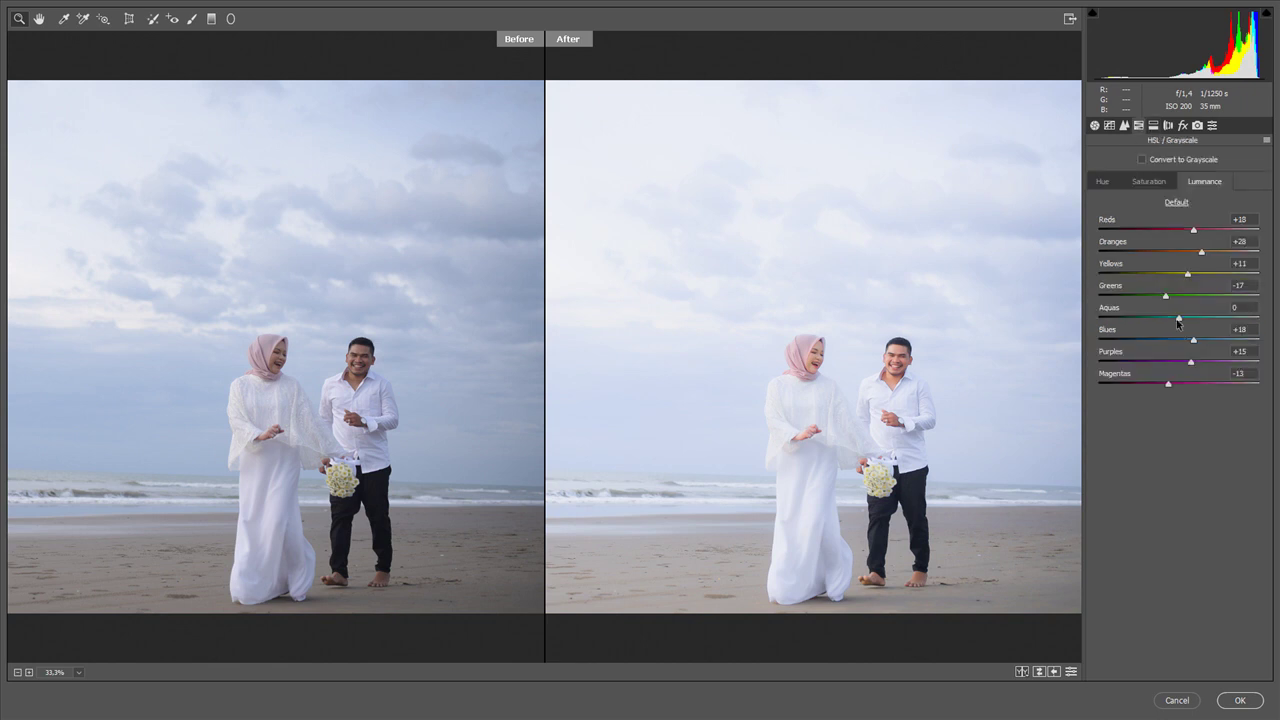
pyautogui.moveTo(1193, 341)
pyautogui.mouseDown()
pyautogui.moveTo(1147, 338)
pyautogui.moveTo(1159, 338)
pyautogui.mouseUp()
pyautogui.click(1148, 181)
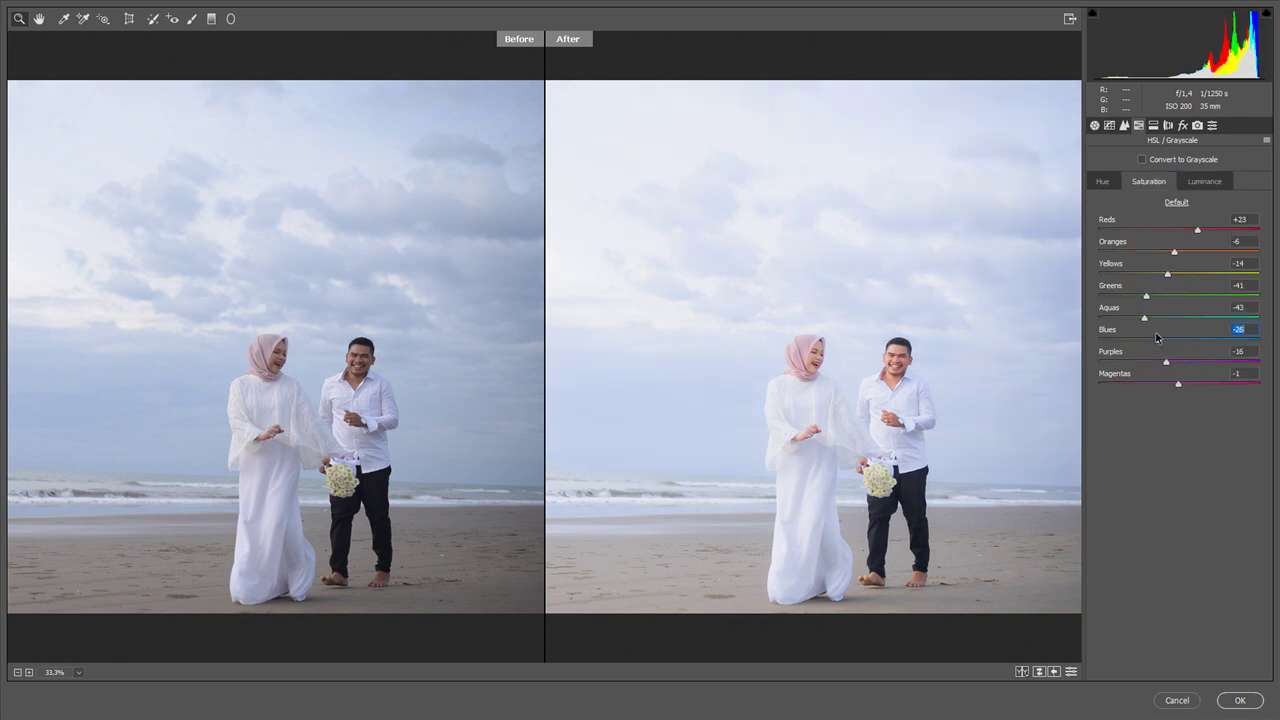
pyautogui.click(1156, 319)
pyautogui.moveTo(1156, 321); pyautogui.dragTo(1155, 319)
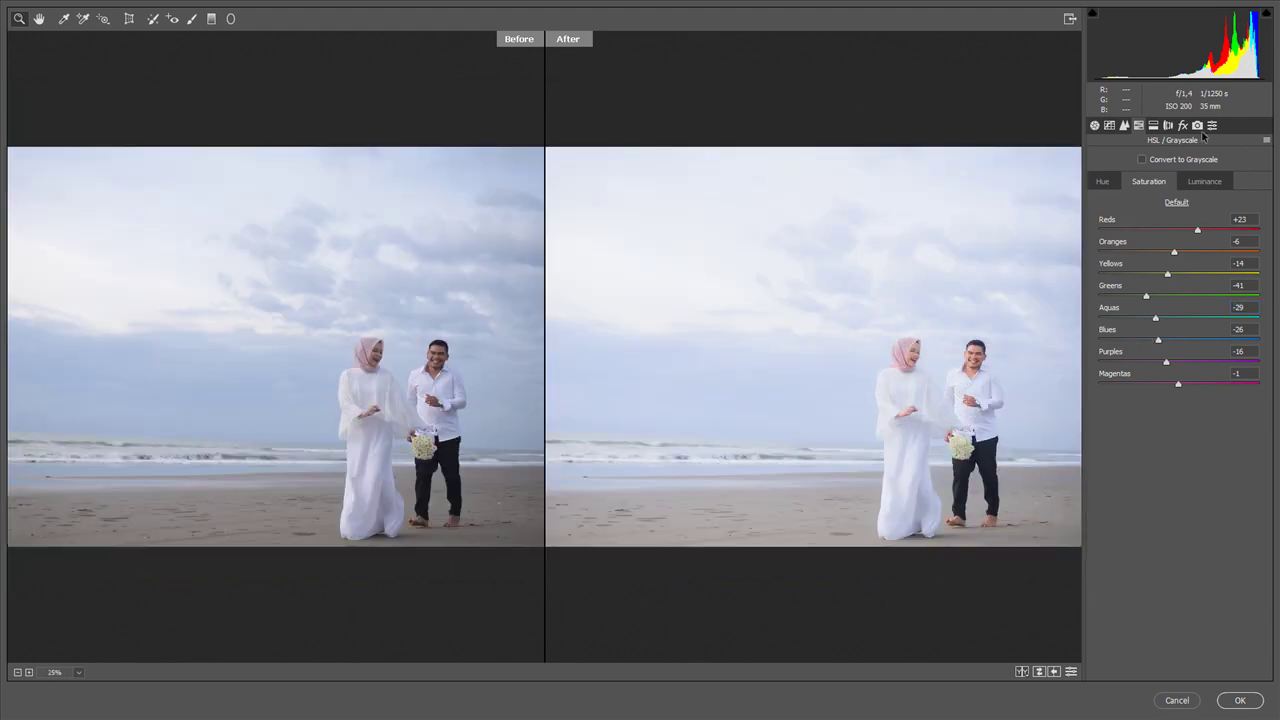
pyautogui.click(1197, 125)
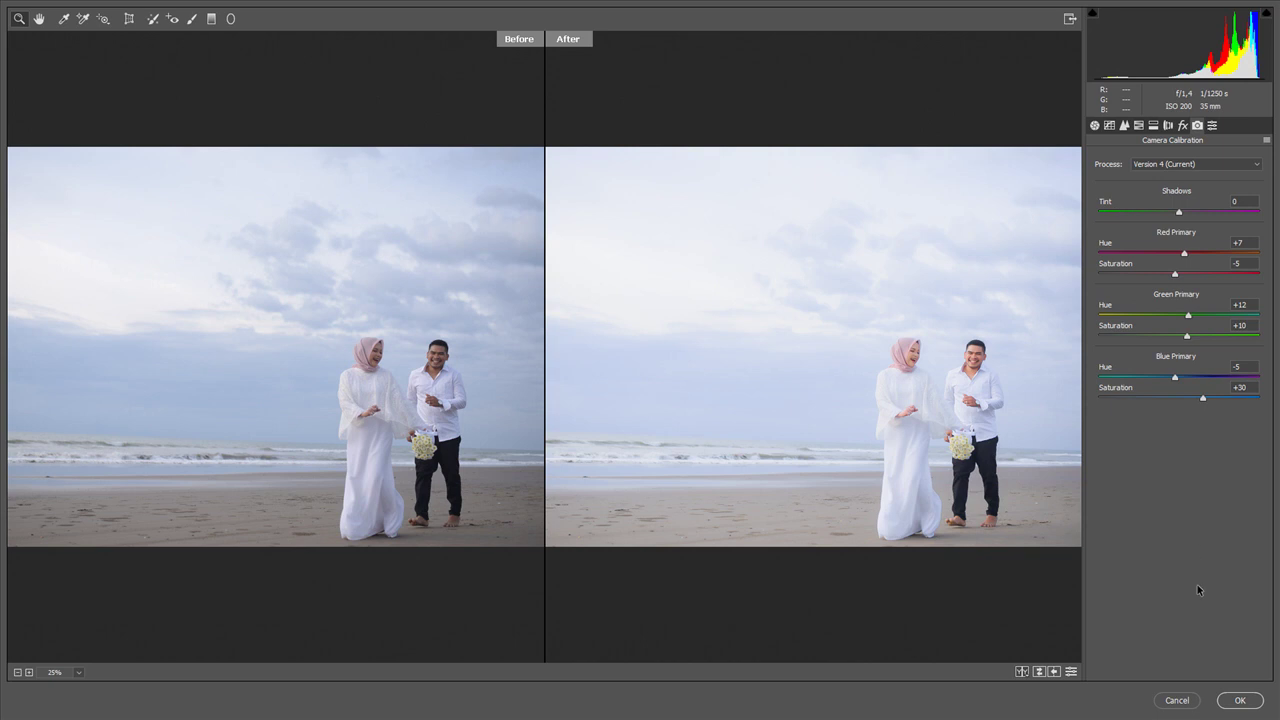
pyautogui.click(1239, 700)
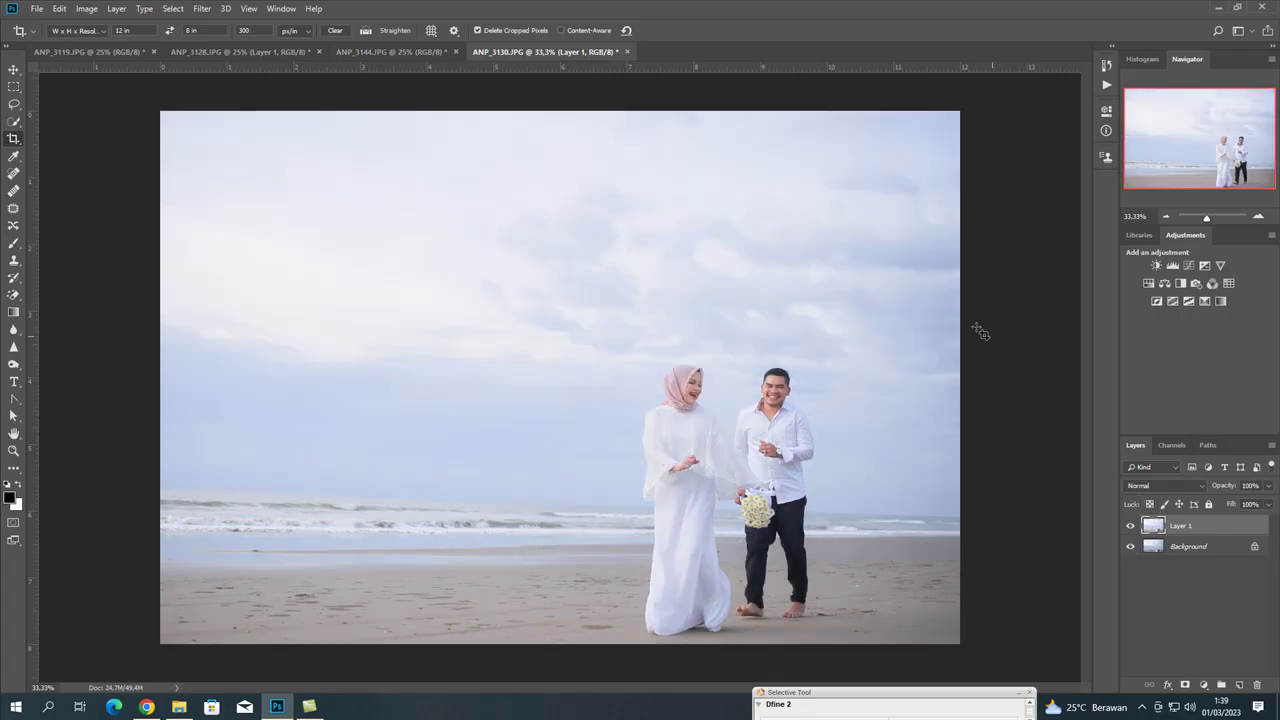
# Add a Selective Color layer to ANP_3130 with Blacks set to Black +6%
pyautogui.click(1205, 301)
pyautogui.moveTo(1014, 275); pyautogui.dragTo(1018, 276)
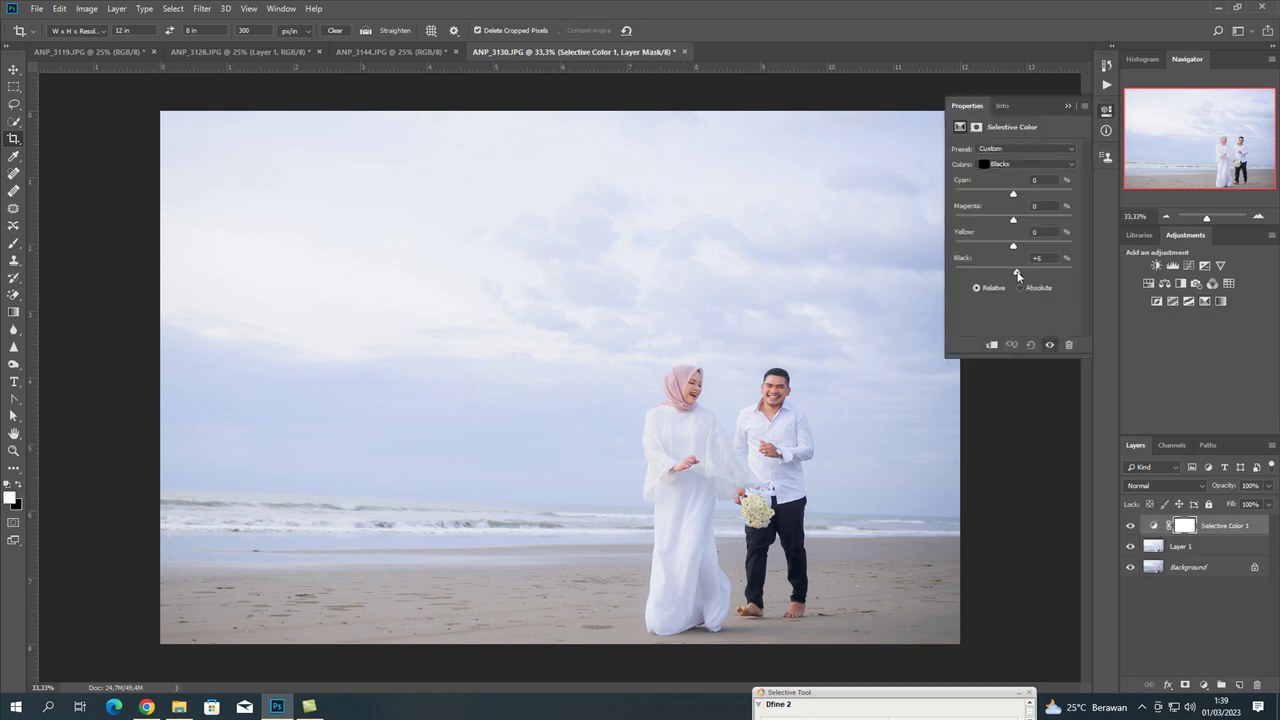